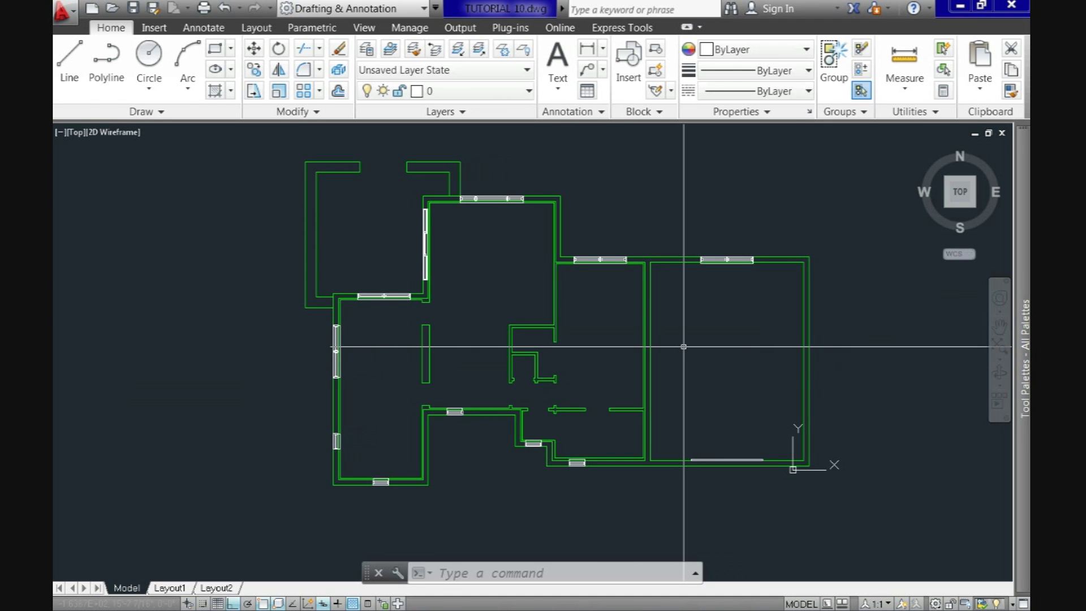
Step: Open the DesignCenter palette from the View tab's Palettes panel
click(154, 27)
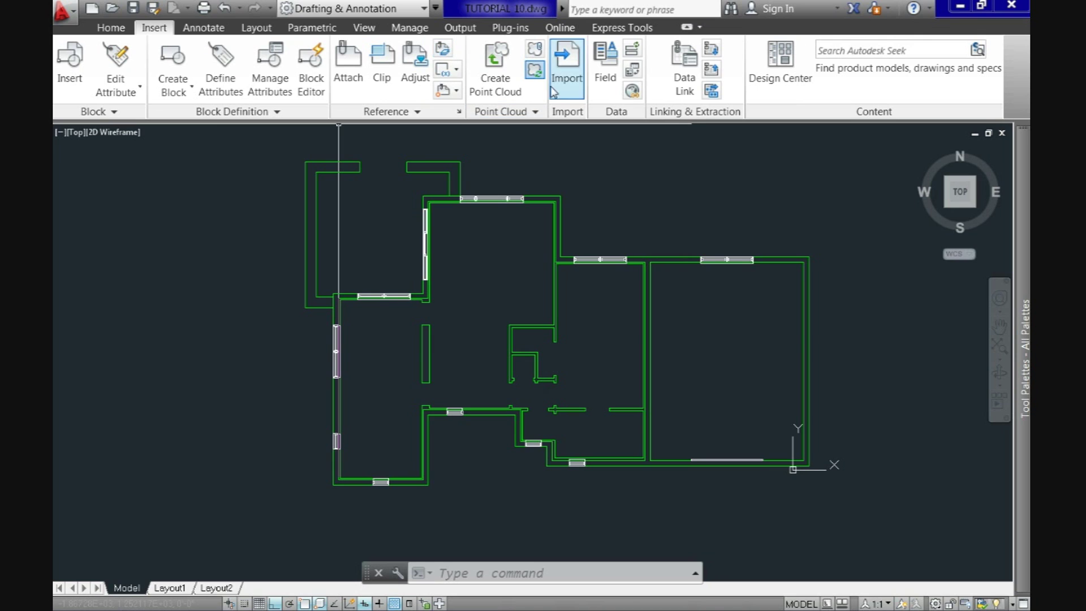
click(362, 29)
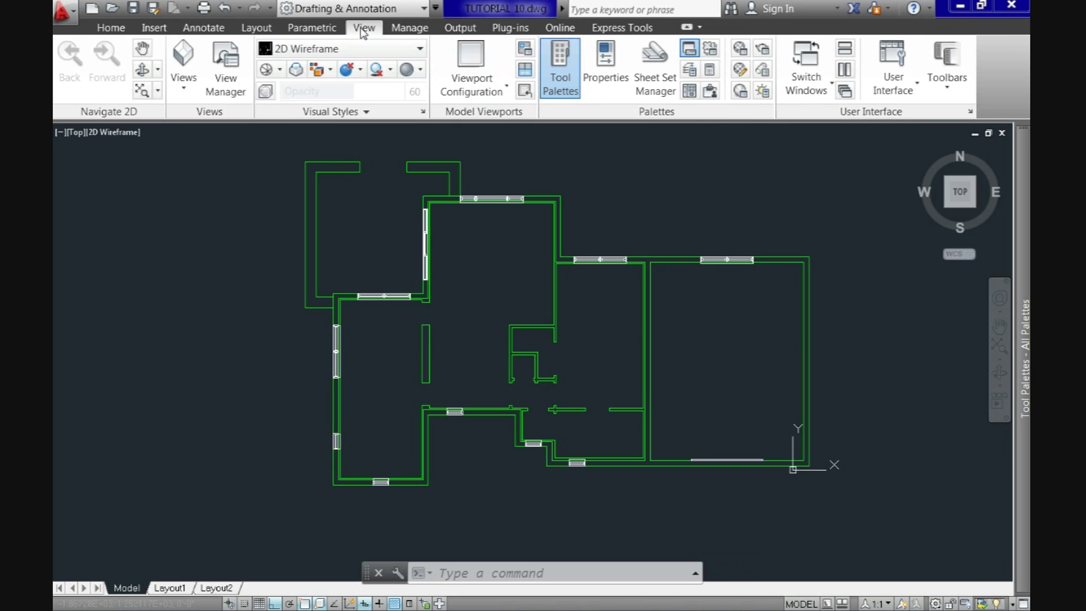
click(689, 92)
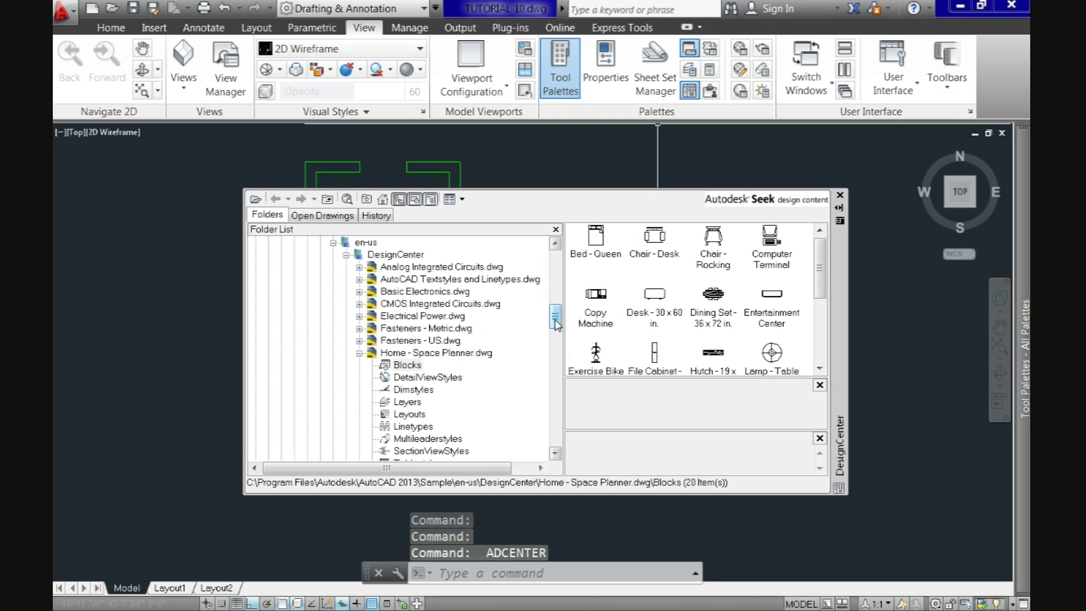
Step: Browse to Sample > en-us > DesignCenter > House Designer.dwg and list its Blocks
scroll(556, 321, up, 1)
scroll(556, 321, up, 1)
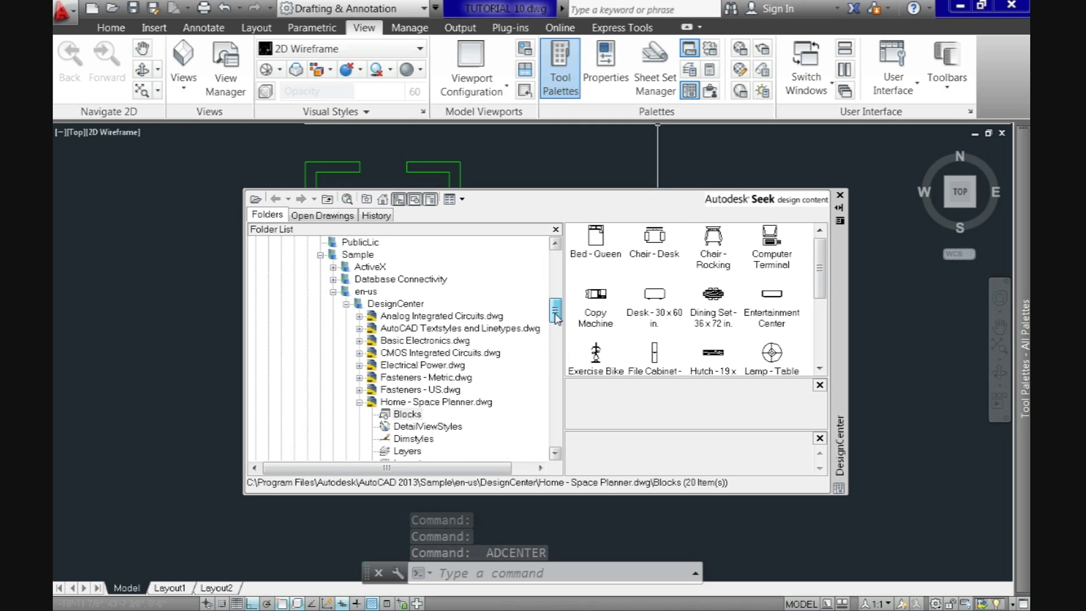
click(333, 292)
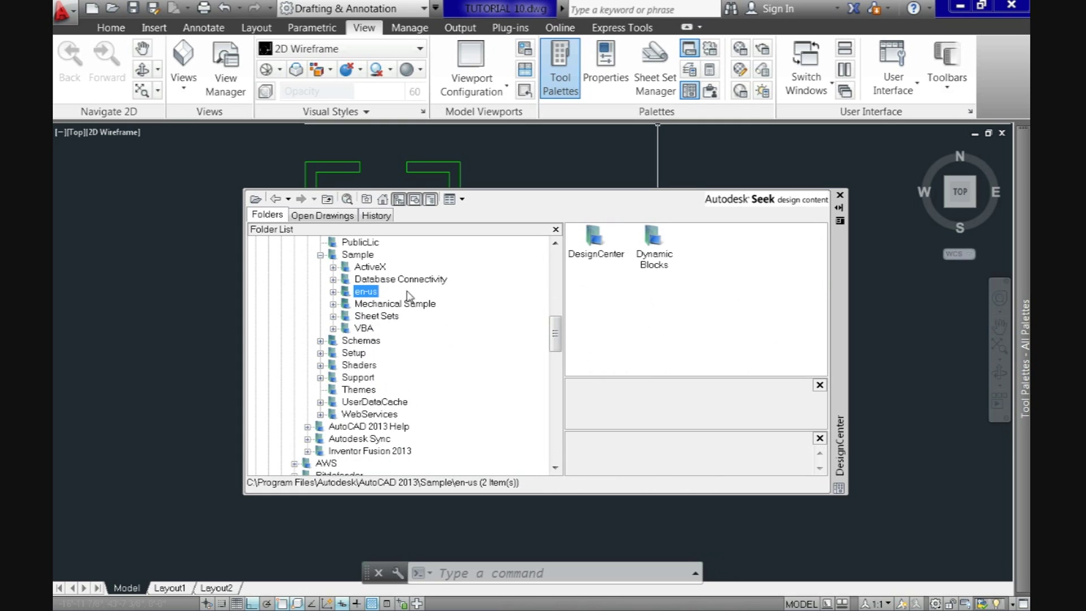
click(333, 291)
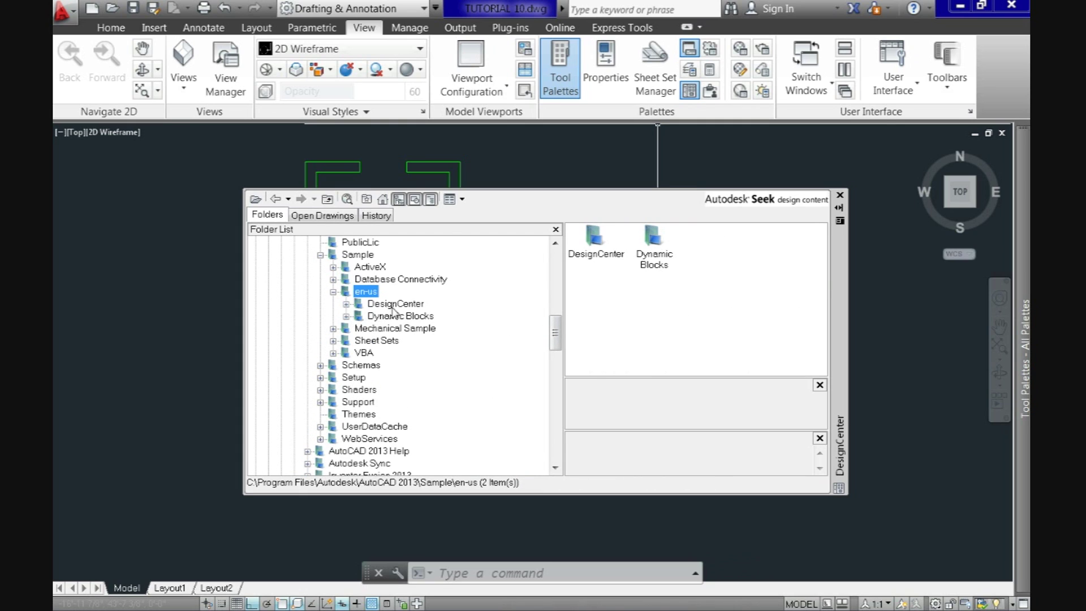
click(346, 304)
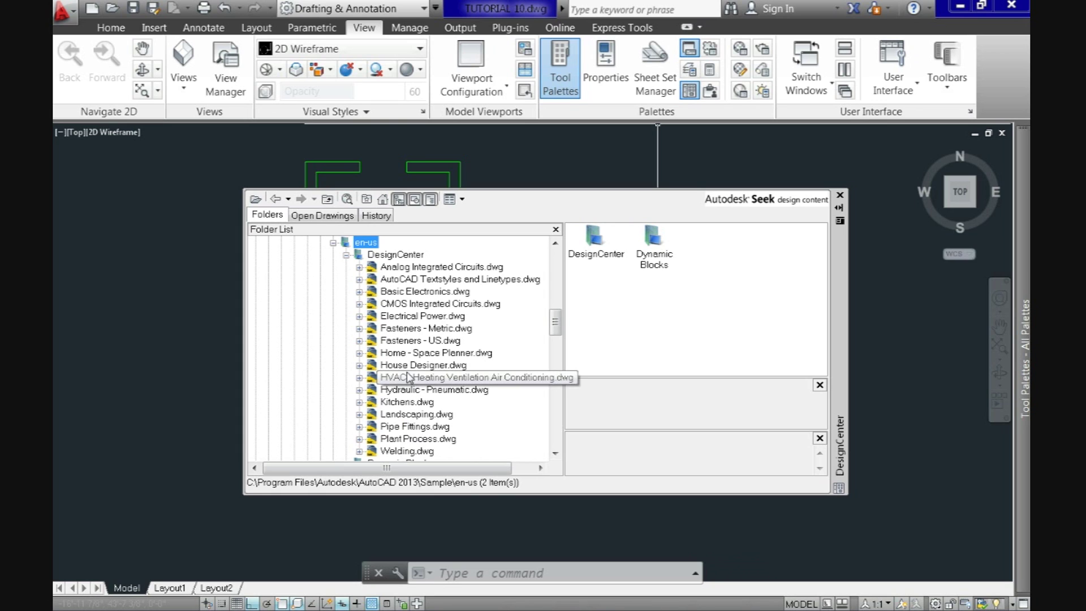
click(359, 365)
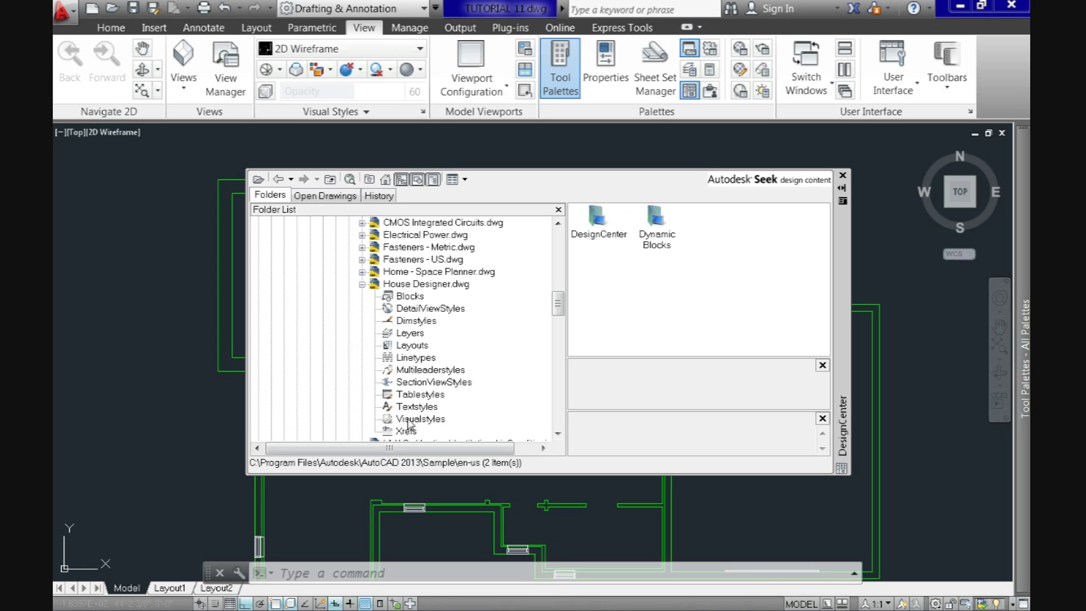
click(408, 296)
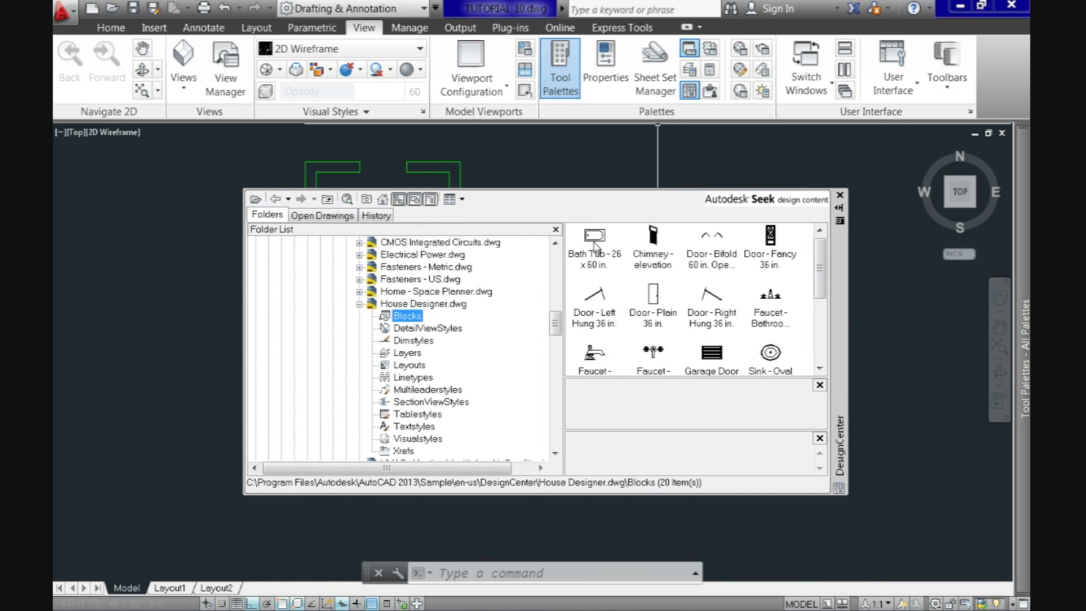
Step: Drag the Bath Tub block into the drawing and close DesignCenter
click(596, 243)
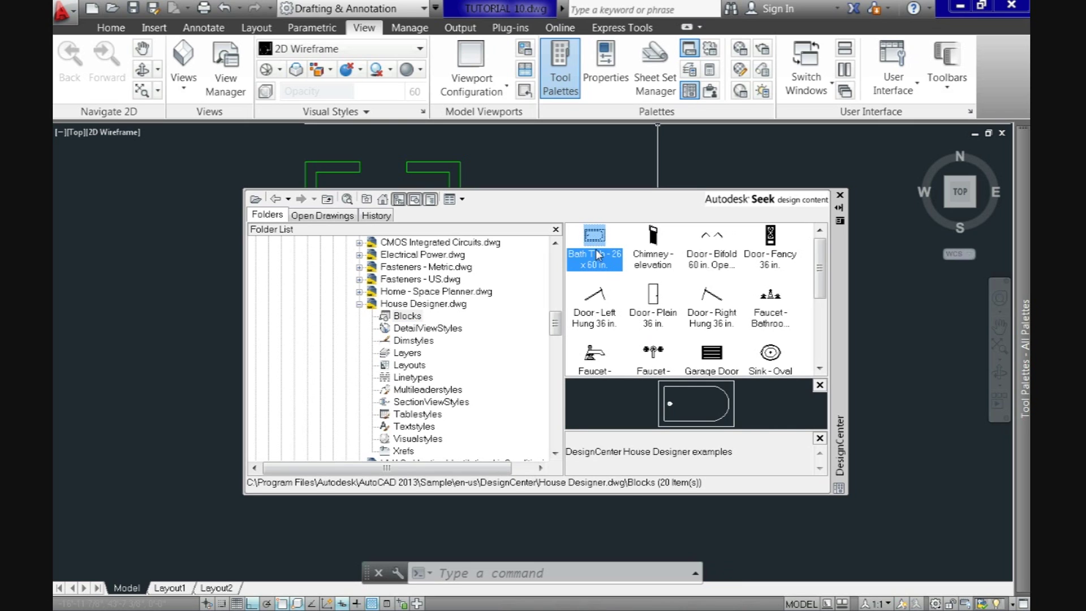
mouse_move(585, 250)
mouse_down()
mouse_move(170, 208)
mouse_move(160, 222)
mouse_up()
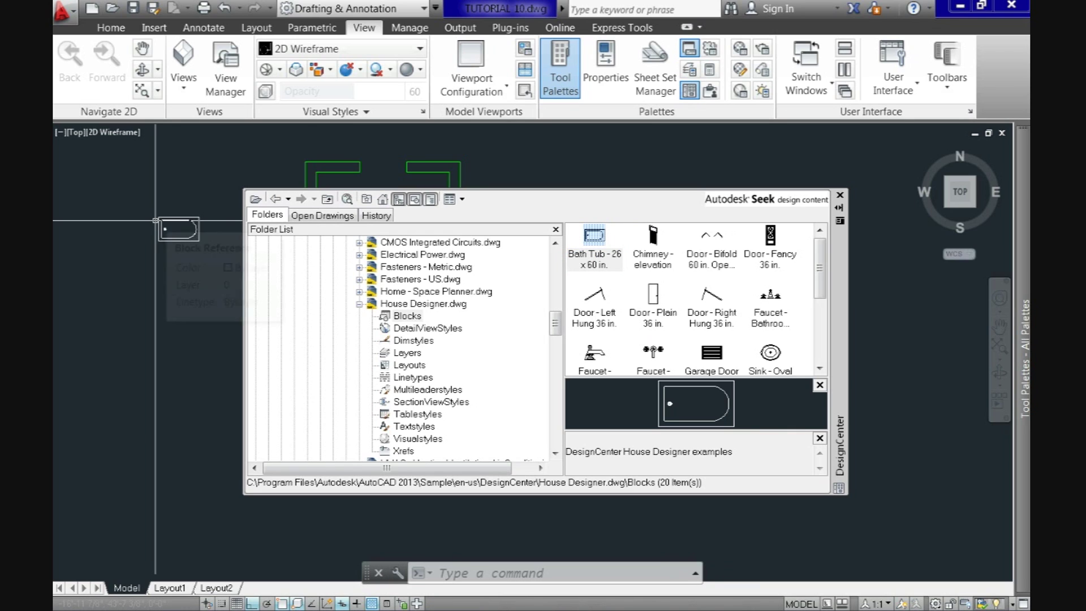
click(840, 195)
Step: Move the bathtub by its top-left corner to the bathroom wall corner
text(m)
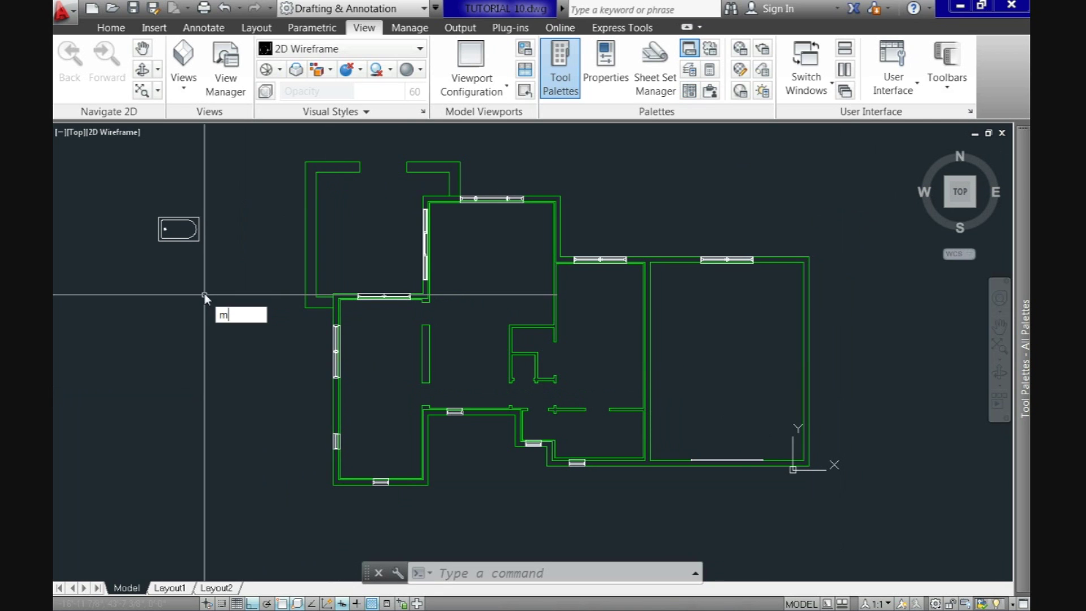
key(Return)
click(204, 214)
click(179, 252)
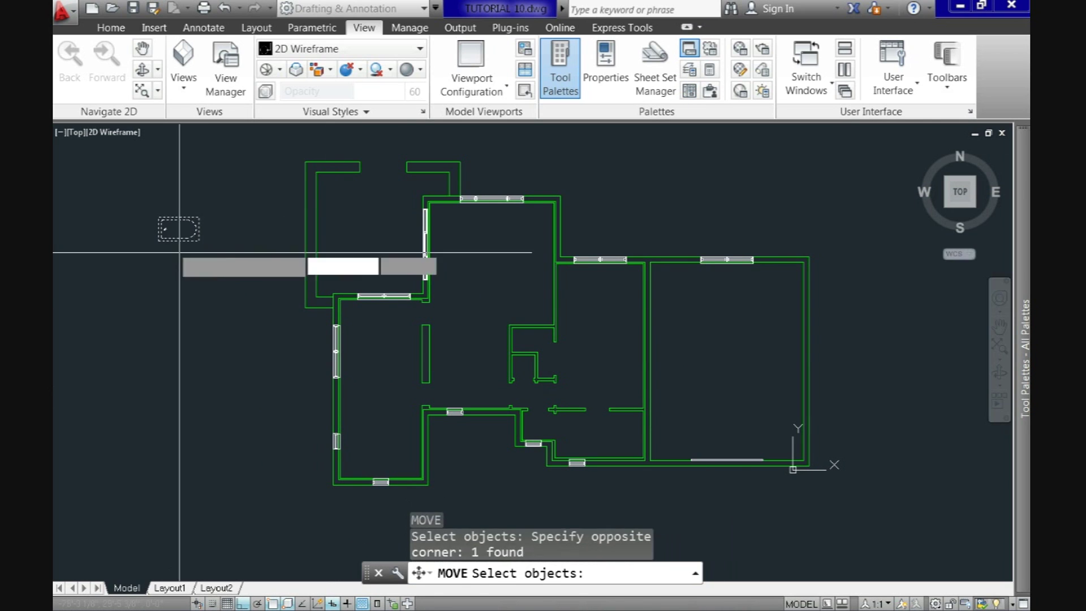
key(Return)
click(160, 217)
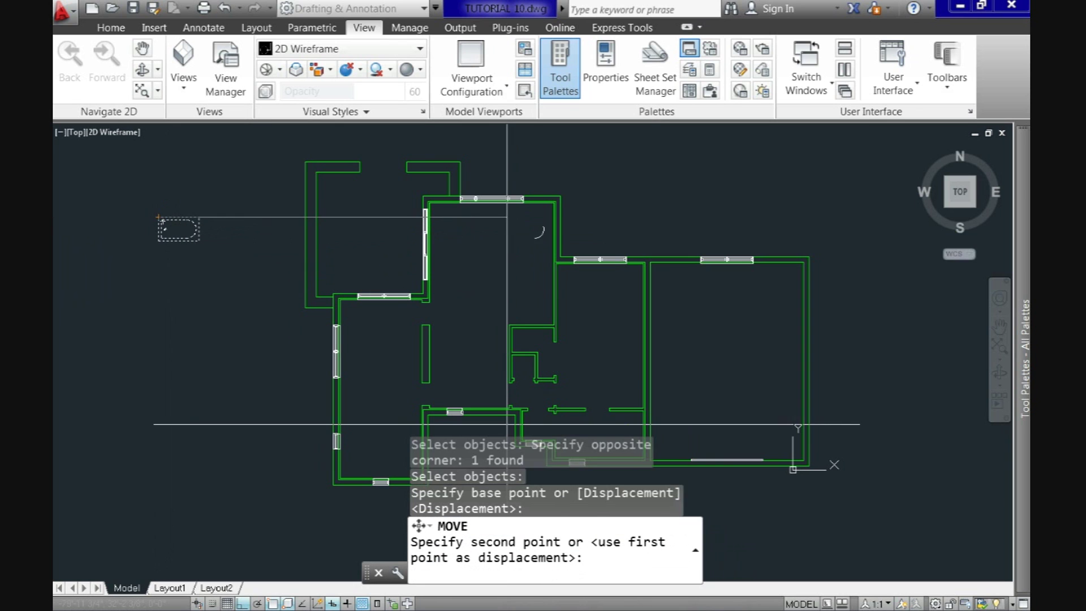
scroll(656, 379, up, 8)
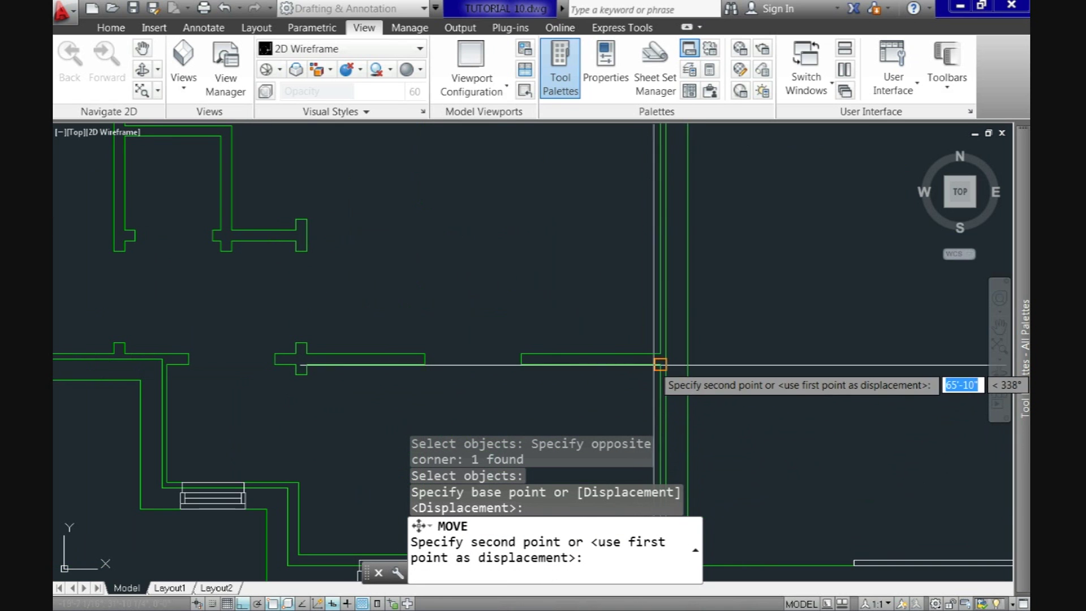
click(659, 363)
scroll(585, 371, down, 3)
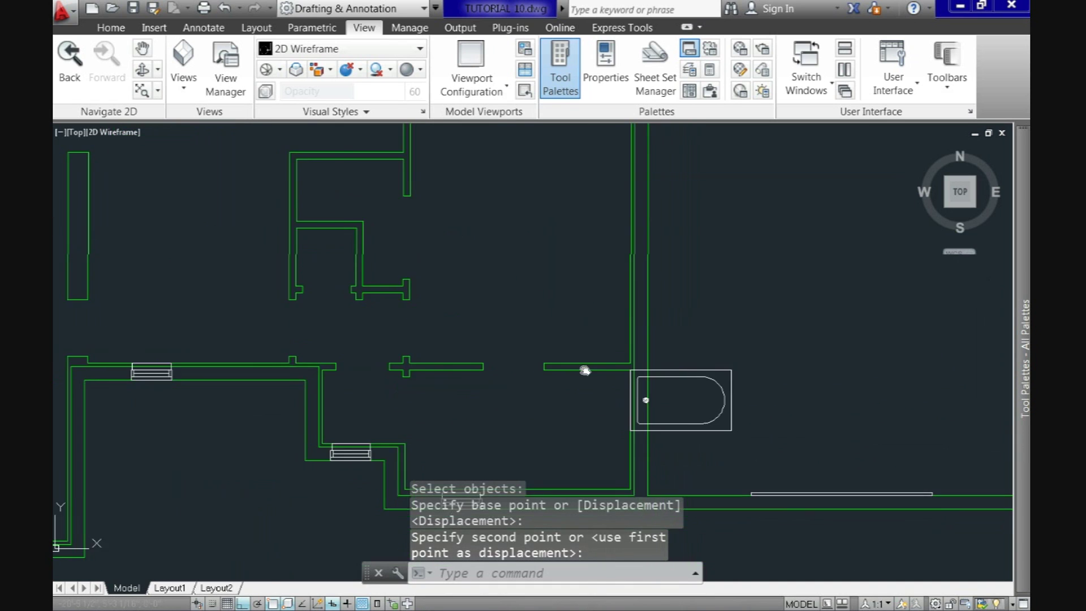
middle_drag(585, 371, 565, 294)
Step: Rotate the bathtub 270° about the wall corner so it stands upright, then reopen DesignCenter
text(ro)
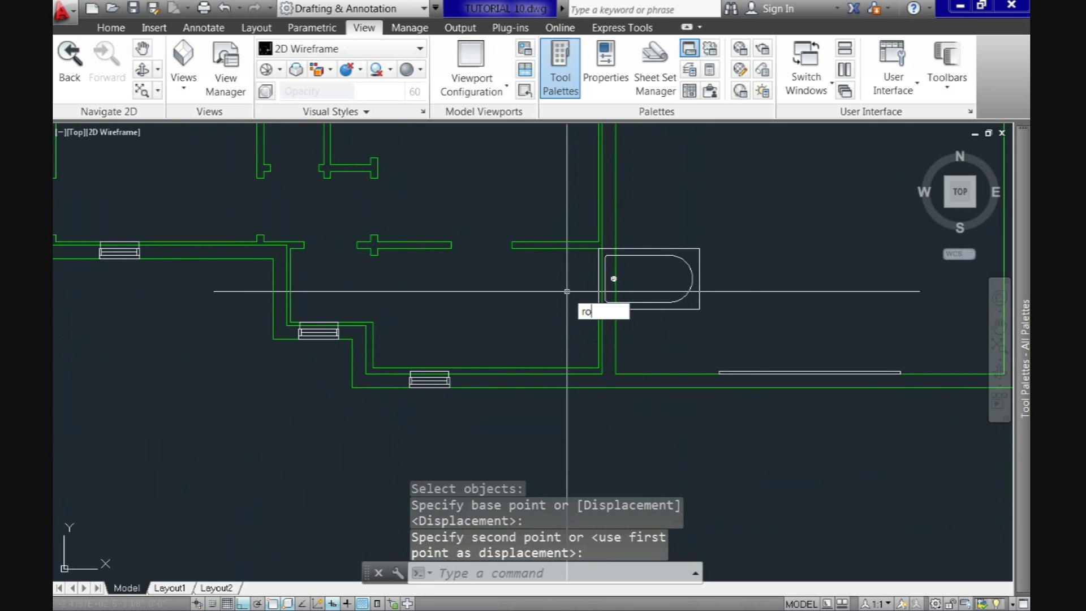
key(Return)
click(672, 365)
click(653, 279)
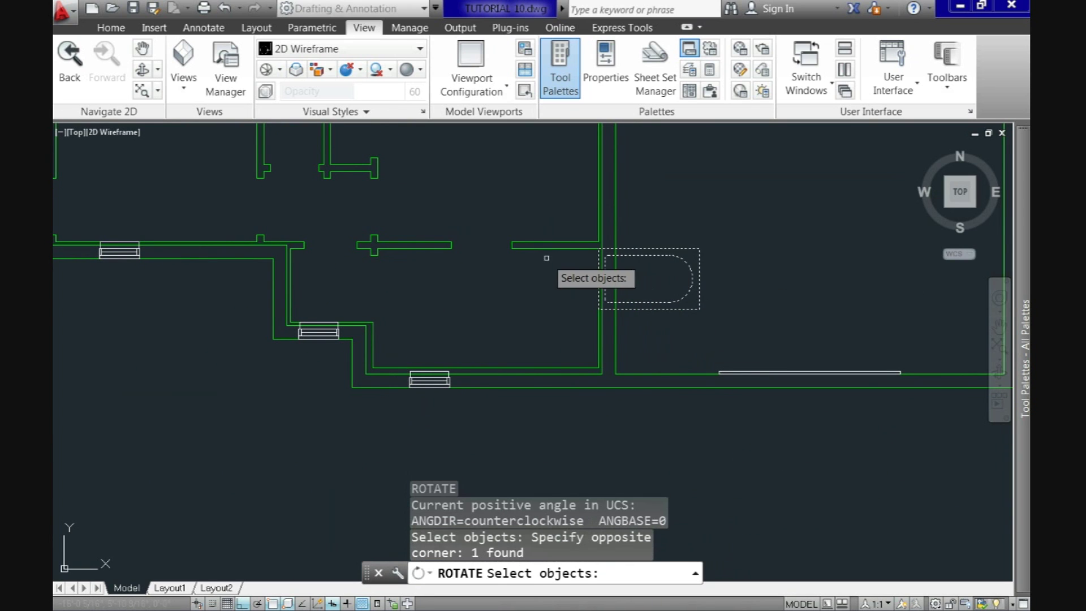
key(Return)
click(593, 248)
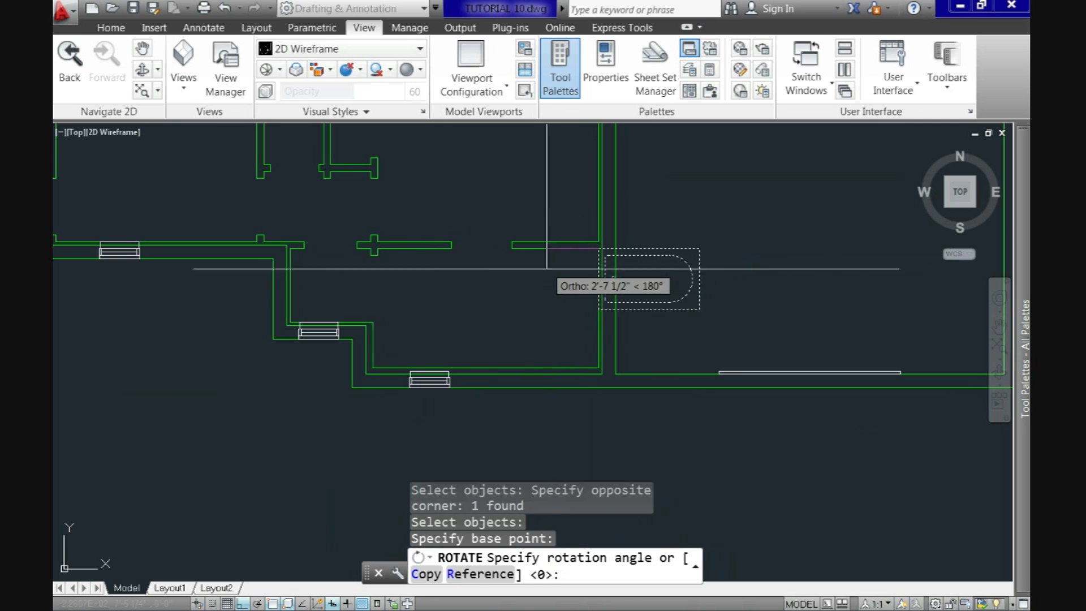
click(586, 394)
scroll(650, 396, down, 2)
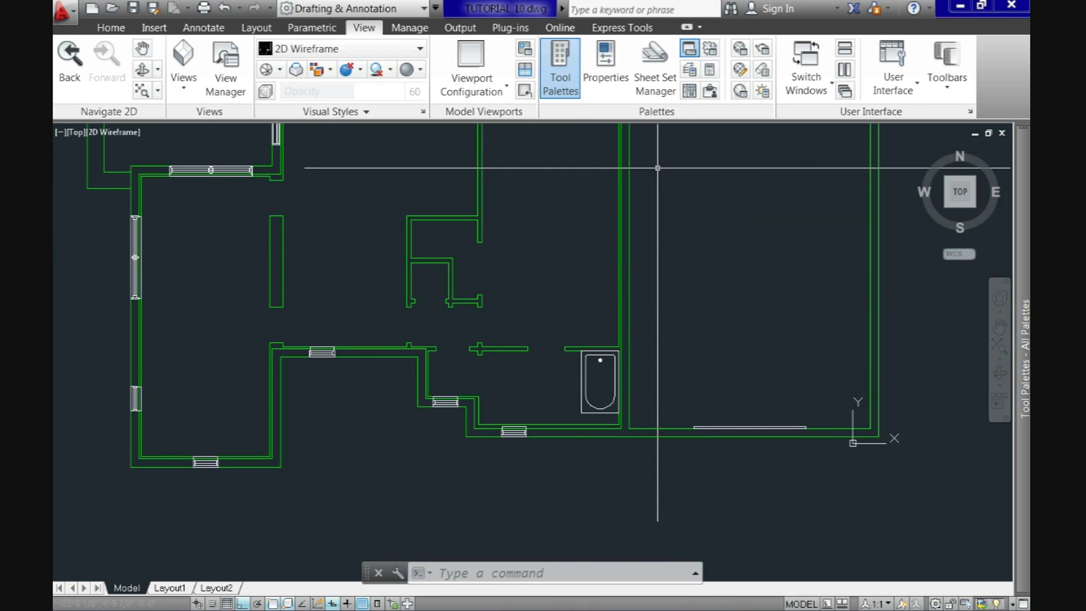
click(689, 91)
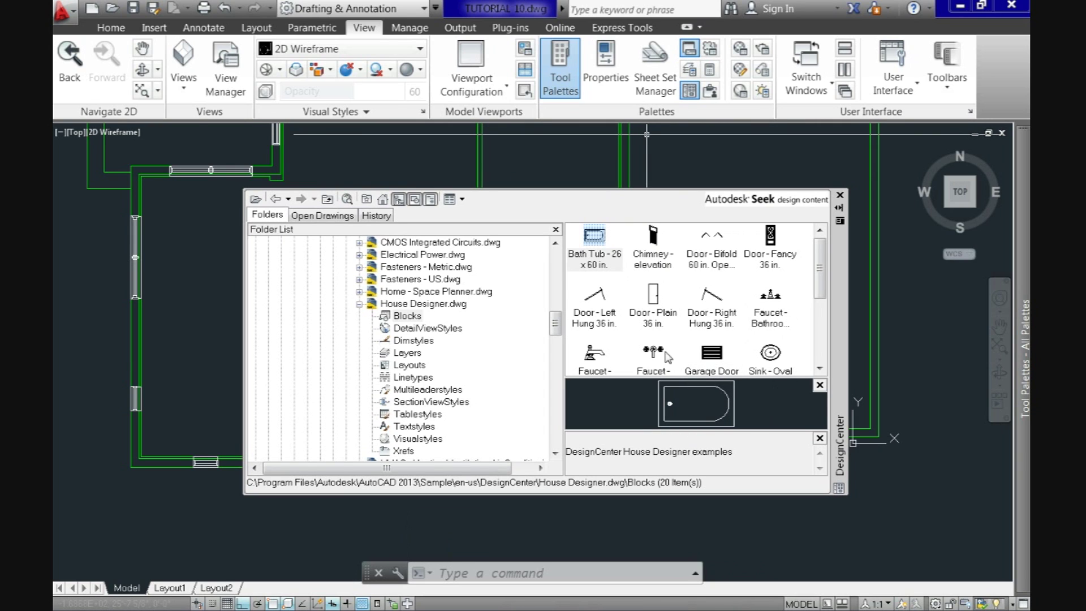
Step: Insert the Sink - Oval block in the large left room at rotation 0, then close DesignCenter
double_click(771, 353)
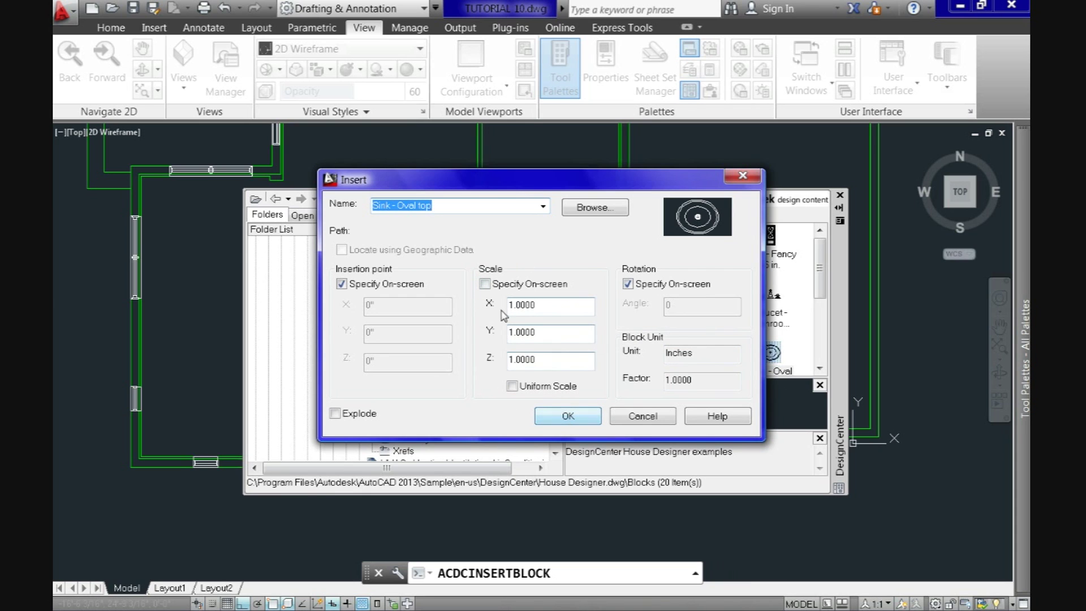
click(566, 417)
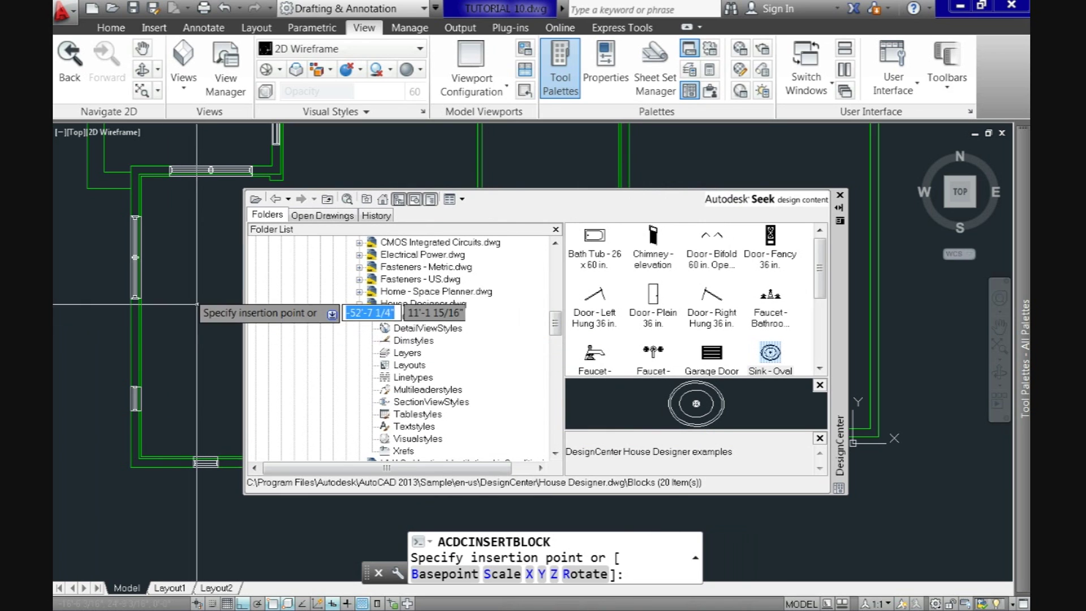
click(185, 283)
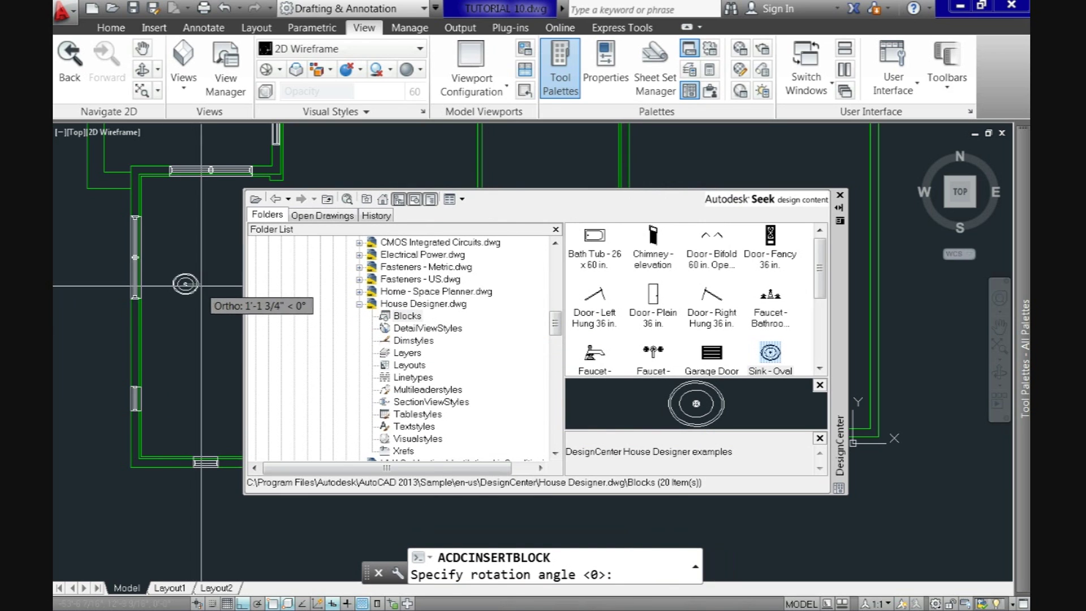
key(Return)
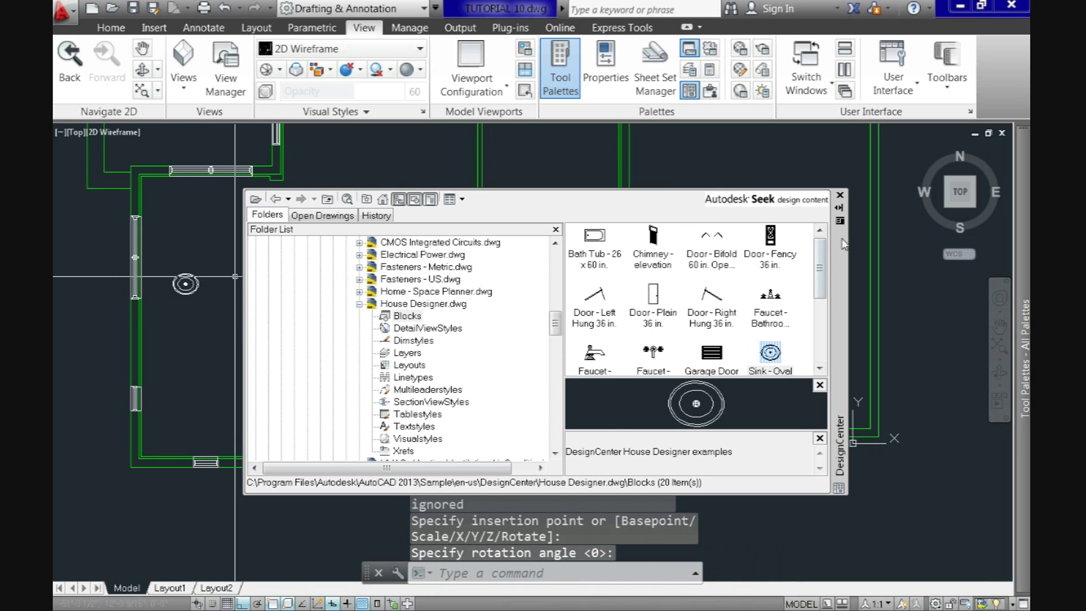
click(840, 194)
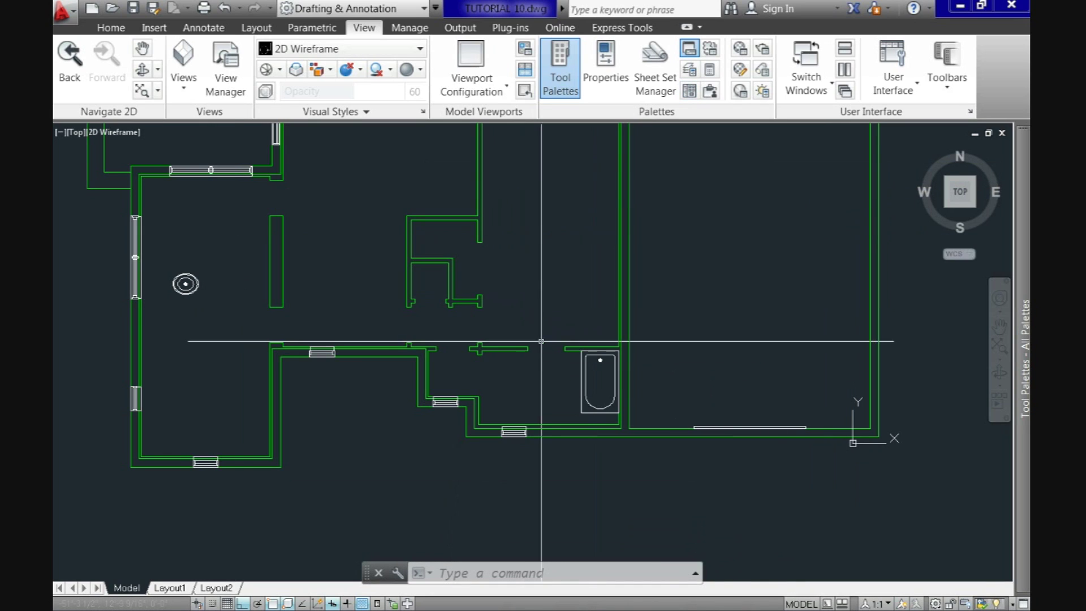
Step: Delete the oval sink from the plan
click(178, 273)
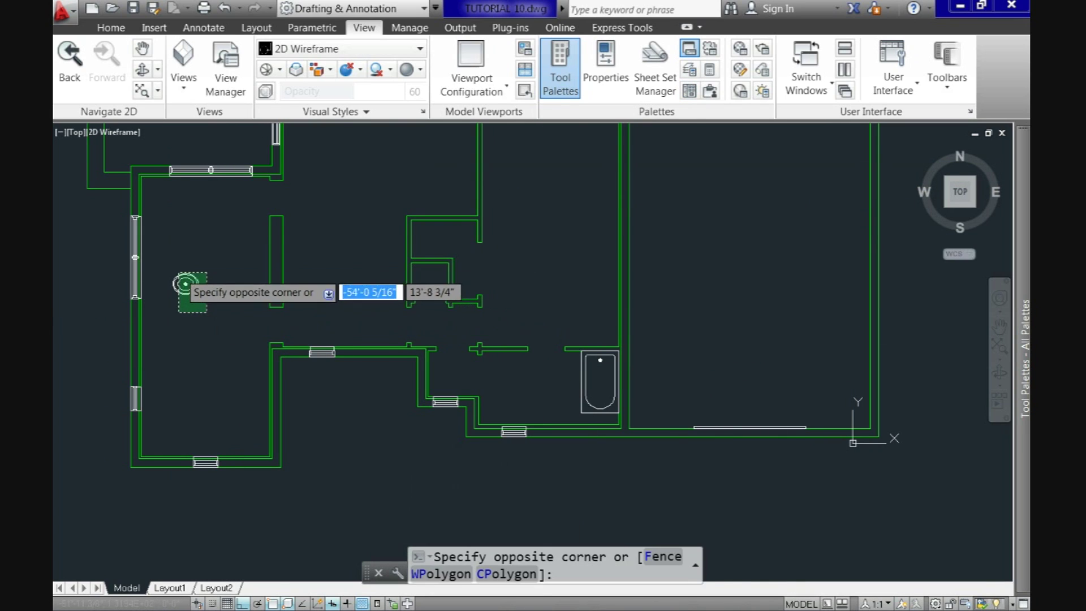
click(179, 271)
key(Delete)
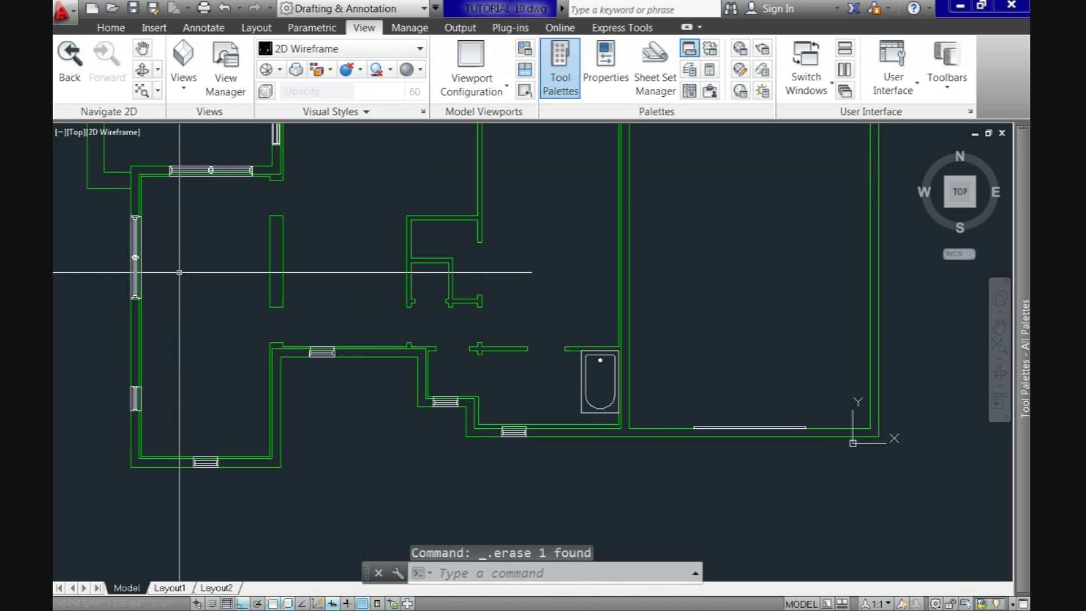
Step: Zoom to the bathtub and open its block in the Block Editor
middle_drag(523, 297, 525, 303)
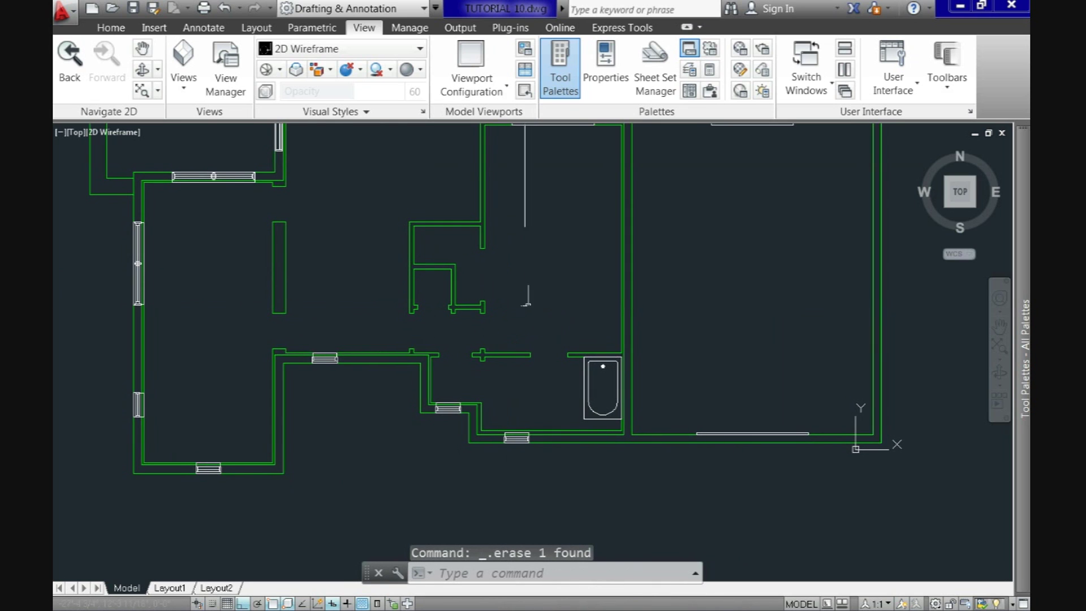
scroll(619, 402, up, 4)
middle_drag(602, 396, 533, 322)
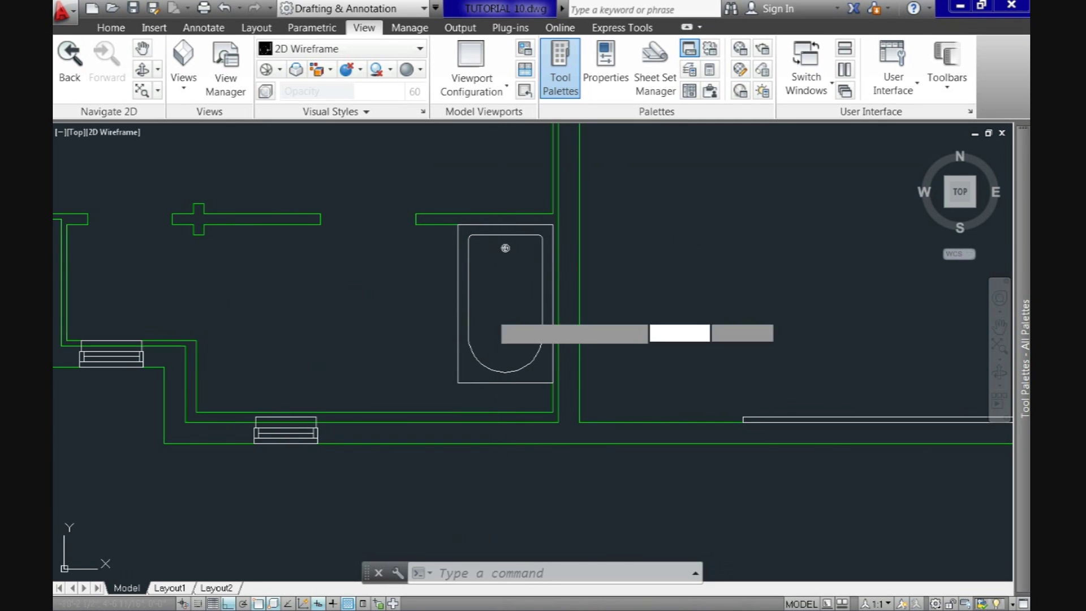
click(419, 274)
right_click(428, 276)
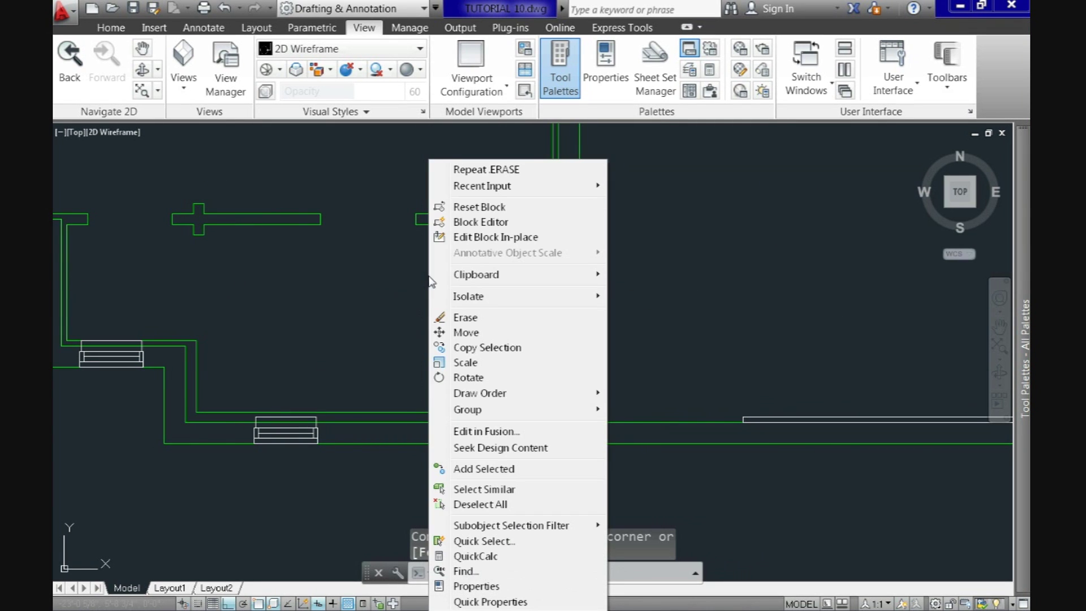
click(493, 226)
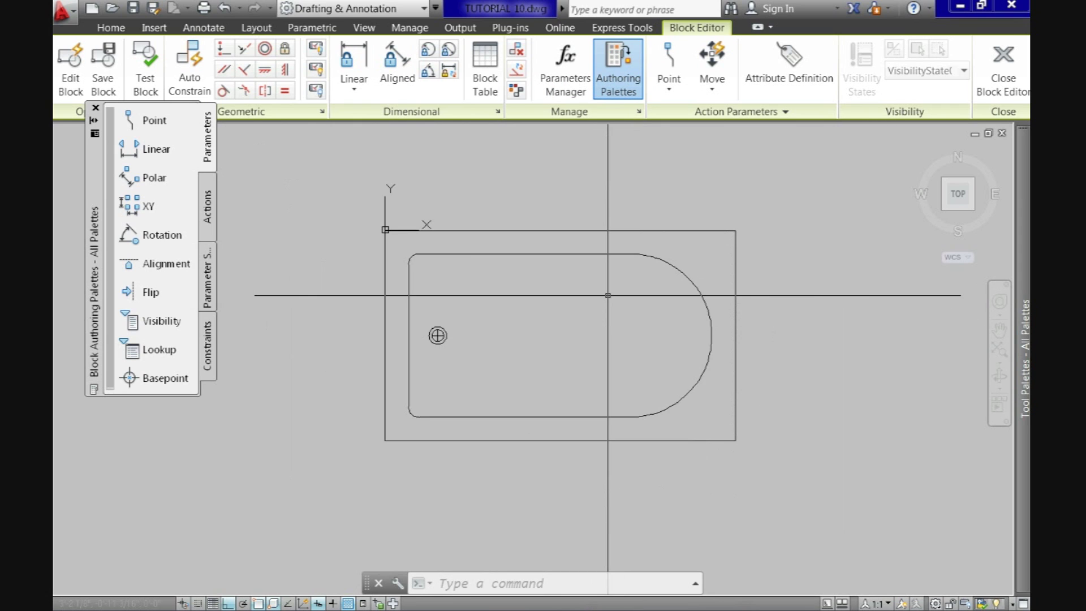
Step: Zoom to fit the Bath Tub block's outline, basin and drain in the Block Editor
scroll(437, 335, down, 4)
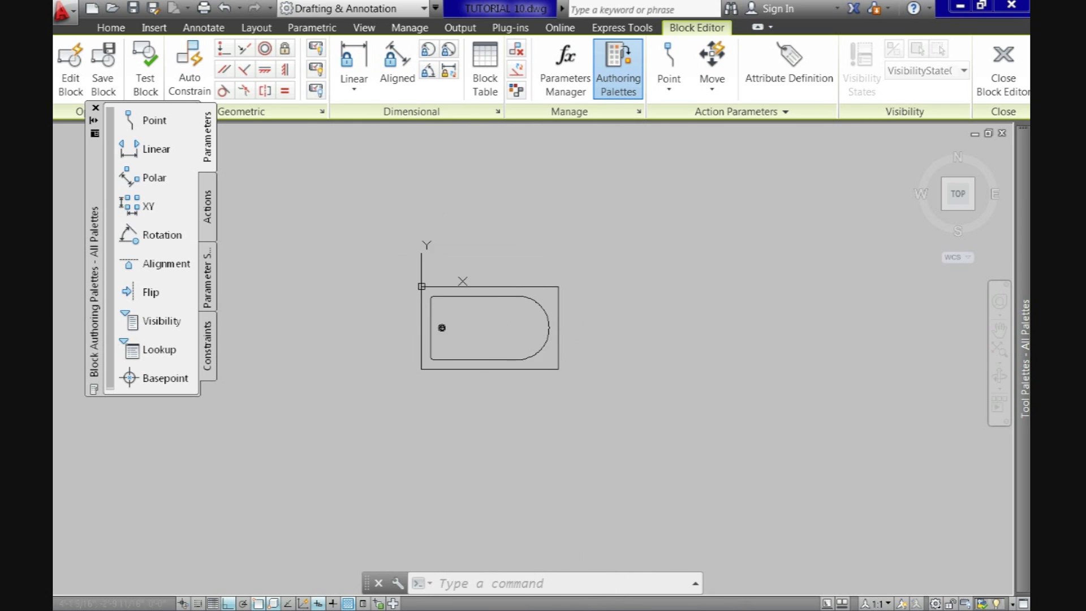
scroll(466, 327, up, 2)
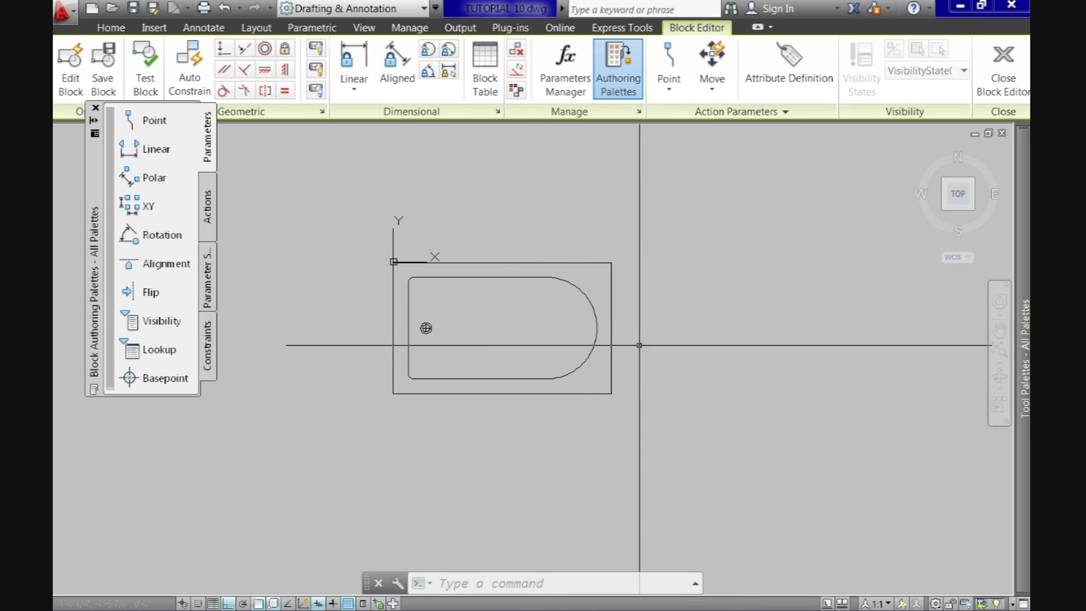
Step: Draw a guide polyline 5 inches right from the frame's top-right corner, then straight down
key(Escape)
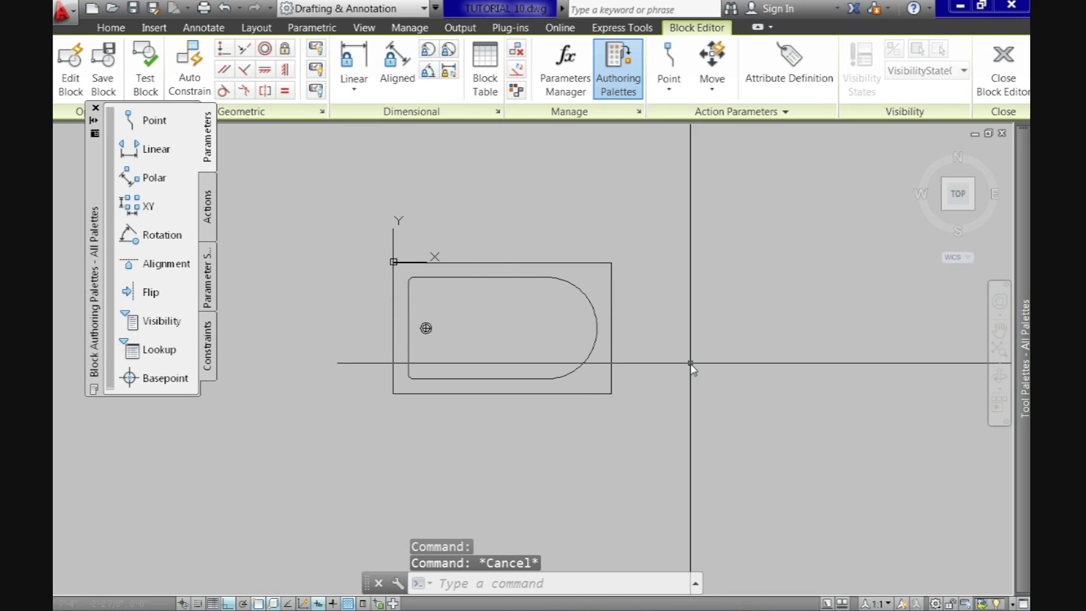
key(Return)
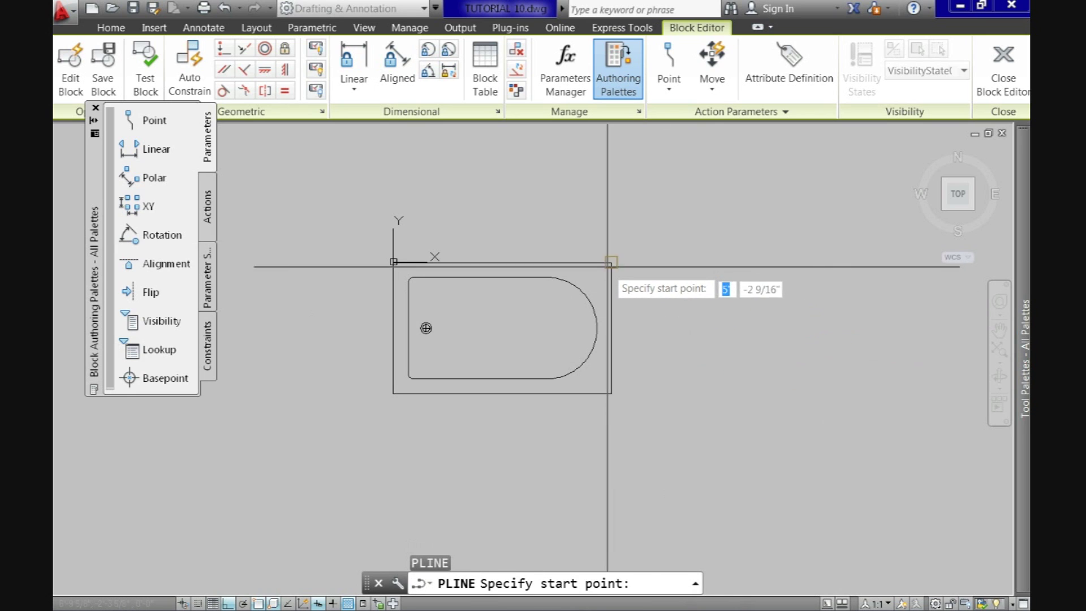
click(611, 262)
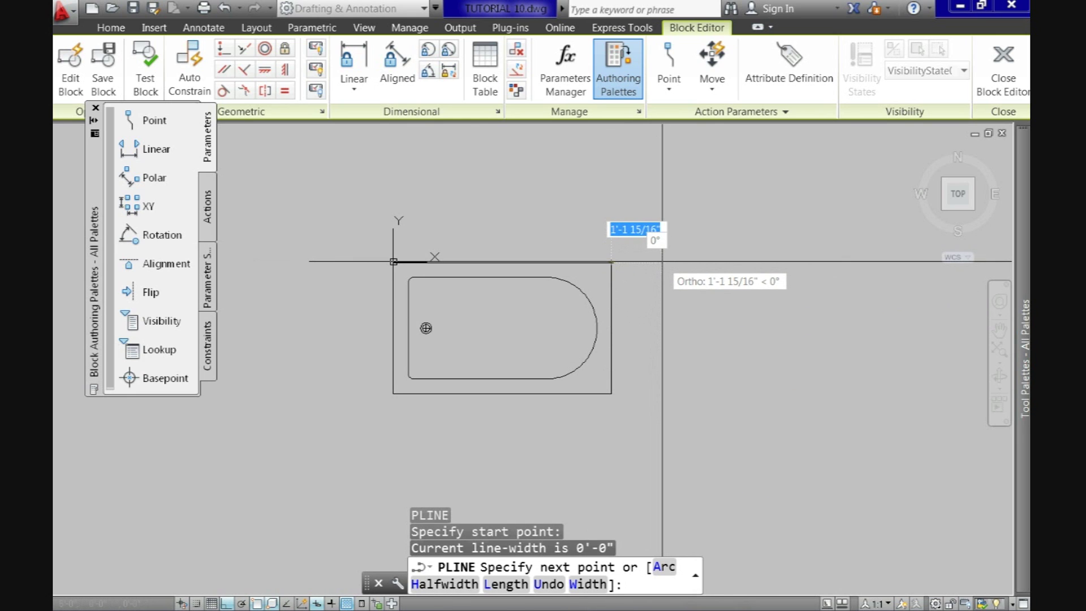
text(5)
key(Return)
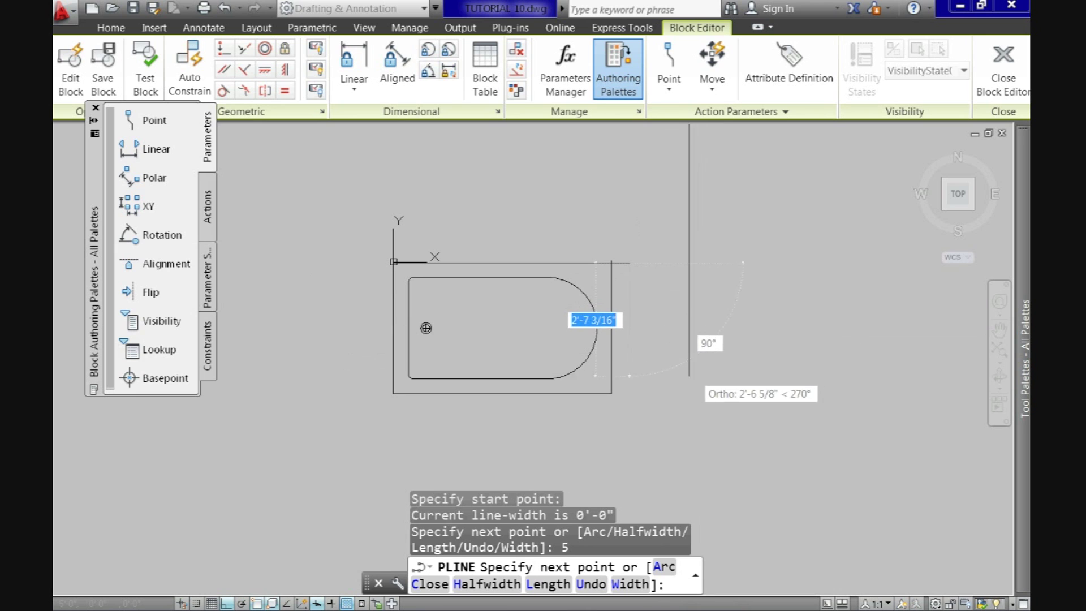
click(647, 412)
key(Return)
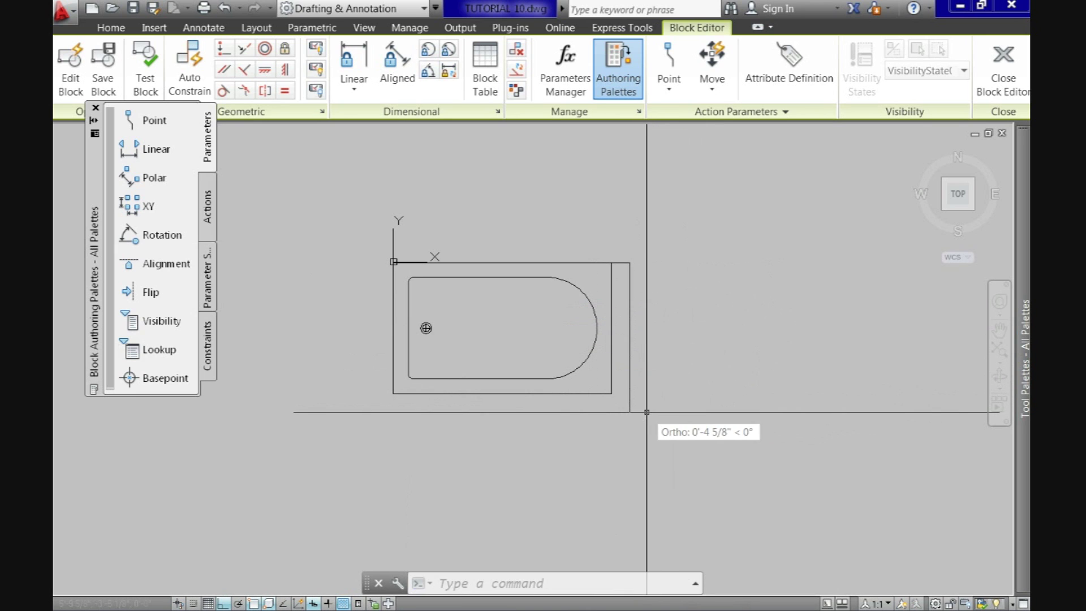
Step: Stretch the frame's top-right and bottom-right corners out to the guide line
click(622, 368)
click(604, 402)
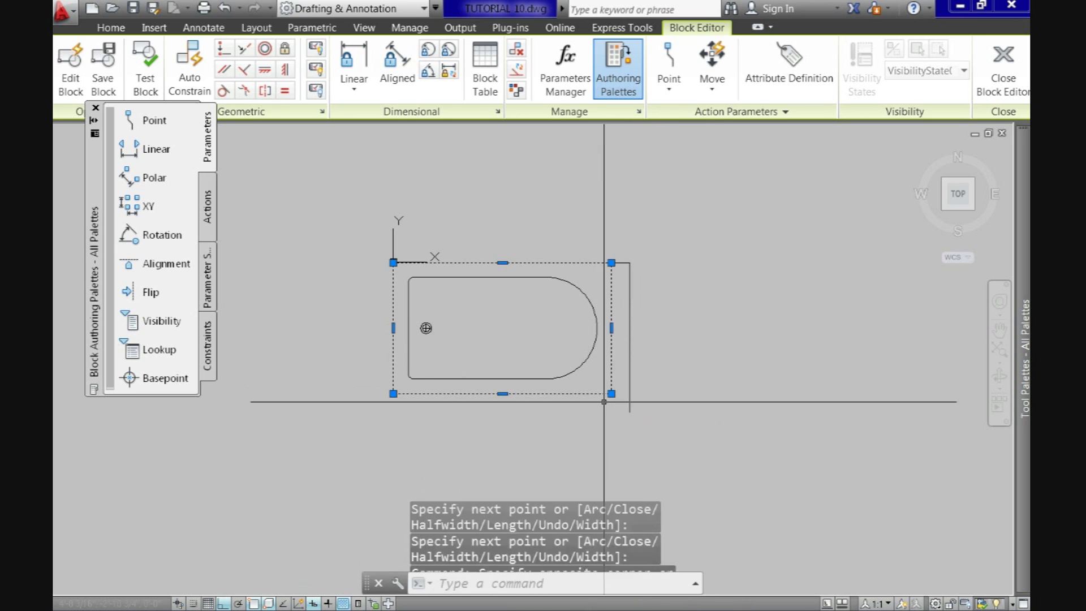
click(611, 393)
key(Escape)
scroll(539, 397, up, 2)
click(655, 182)
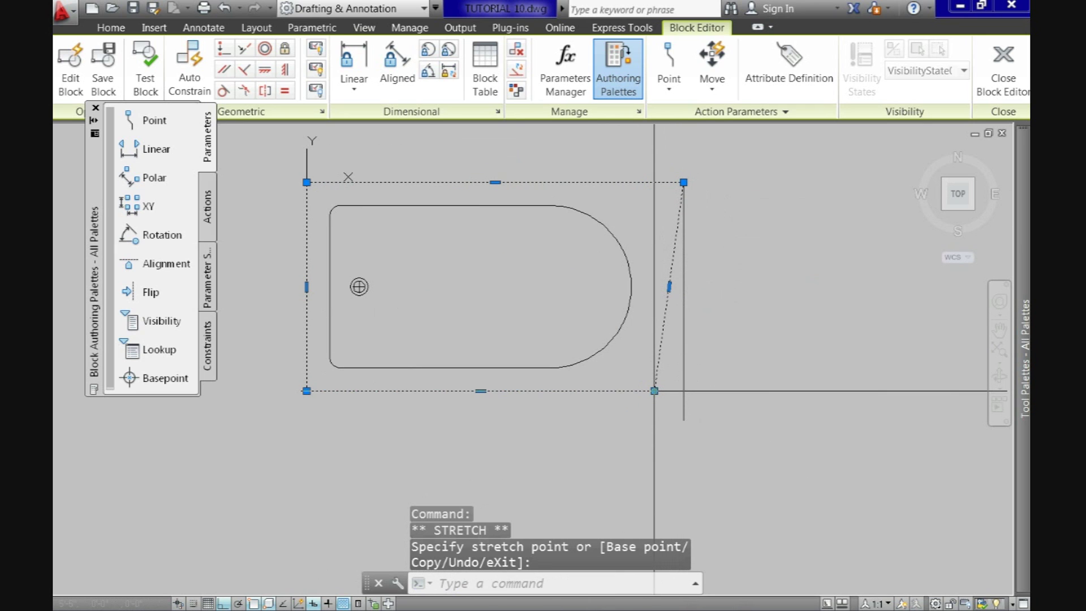
click(655, 390)
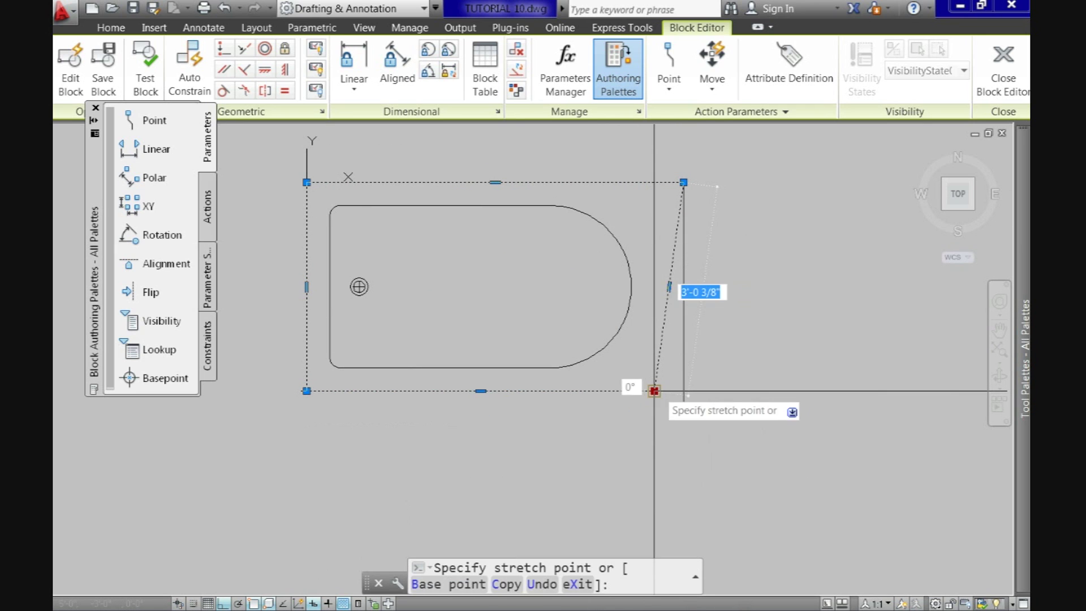
click(683, 390)
scroll(690, 396, up, 3)
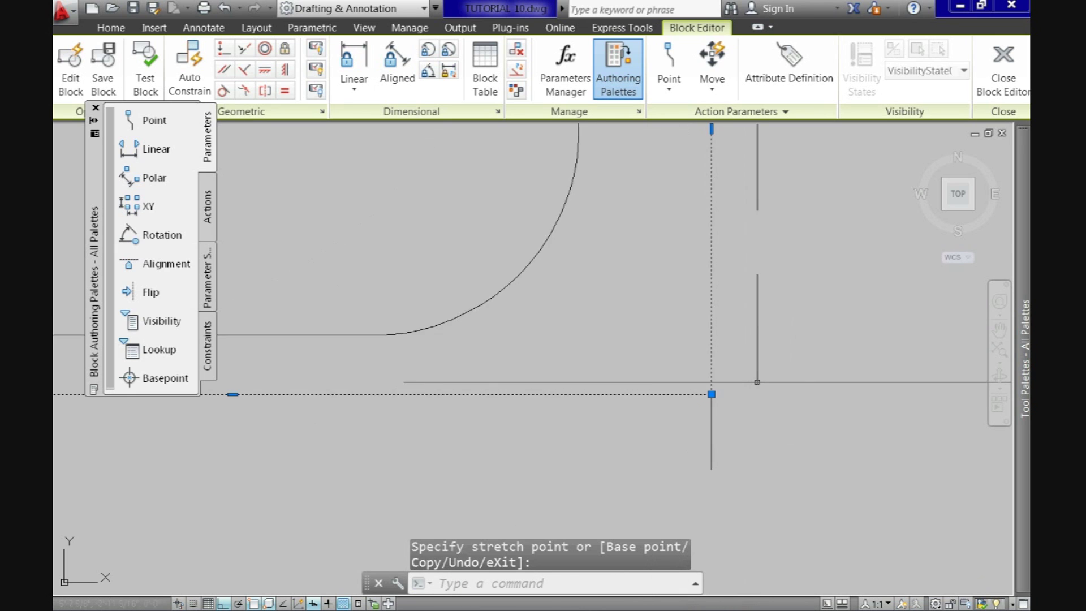
scroll(712, 393, down, 3)
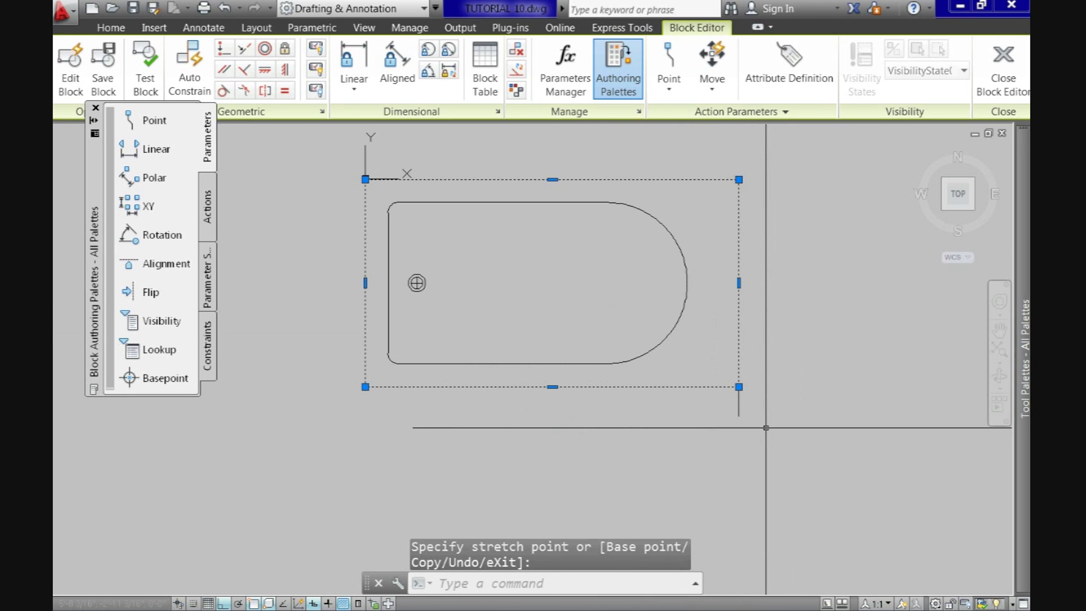
Step: Erase the temporary guide polyline
key(Escape)
click(719, 348)
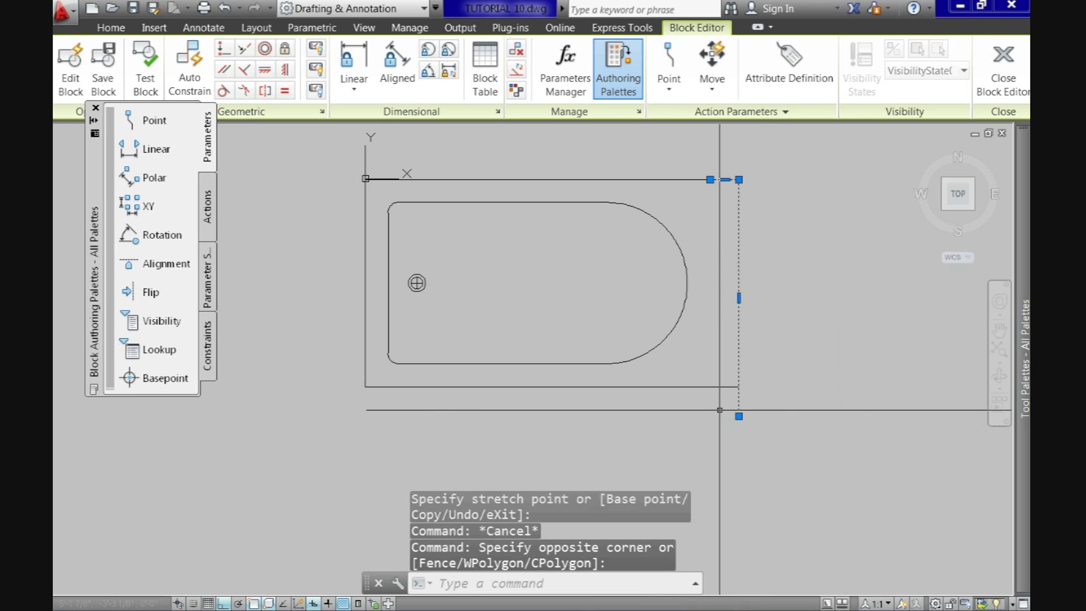
key(Delete)
scroll(771, 323, down, 3)
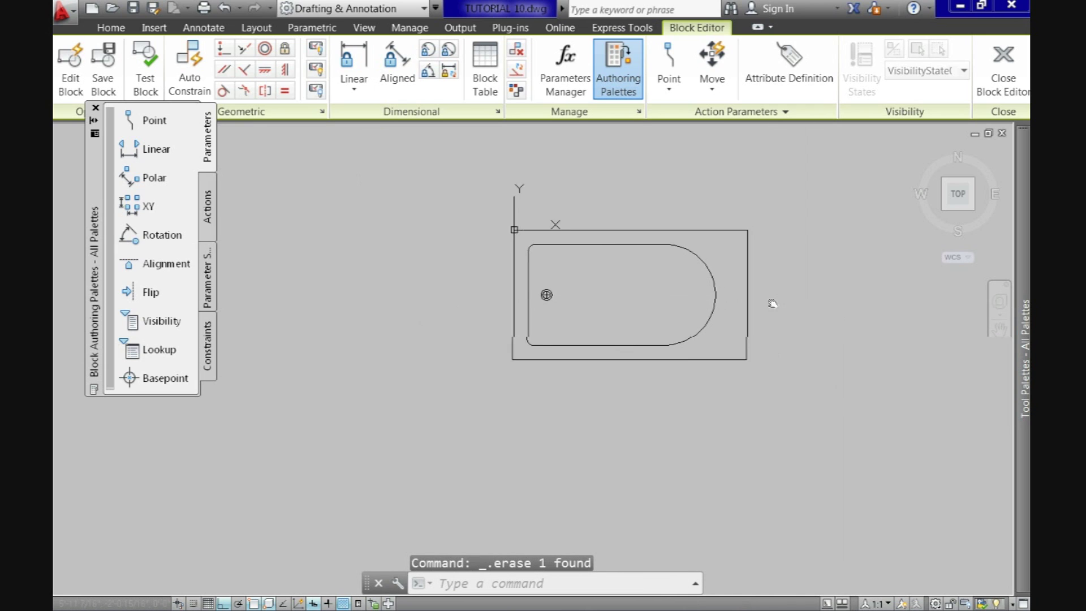
scroll(689, 296, up, 1)
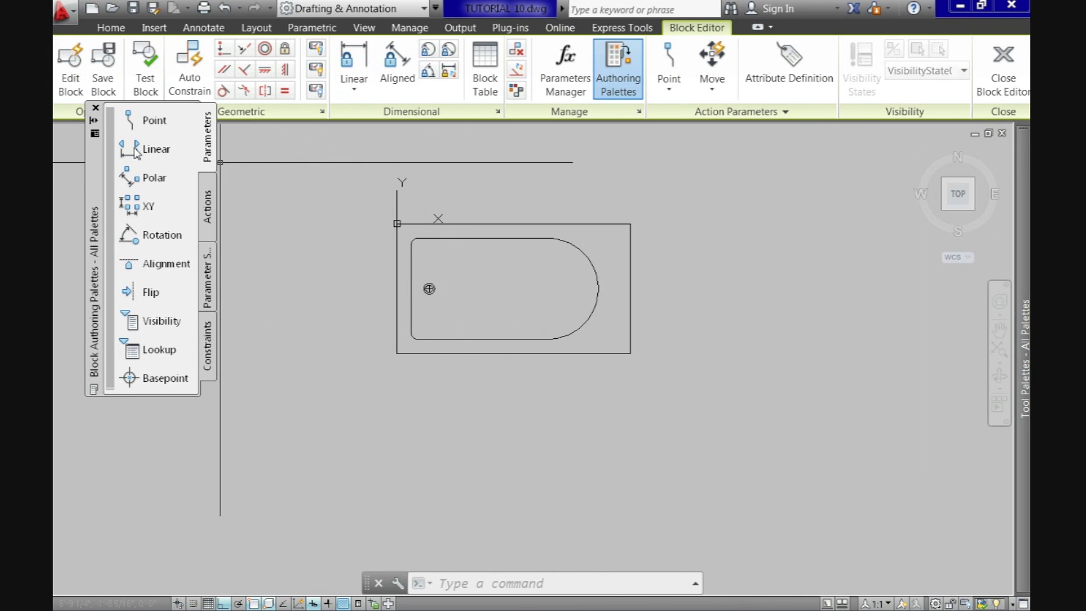
Step: Save the Bath Tub block, close the Block Editor and zoom to check the tub
click(107, 72)
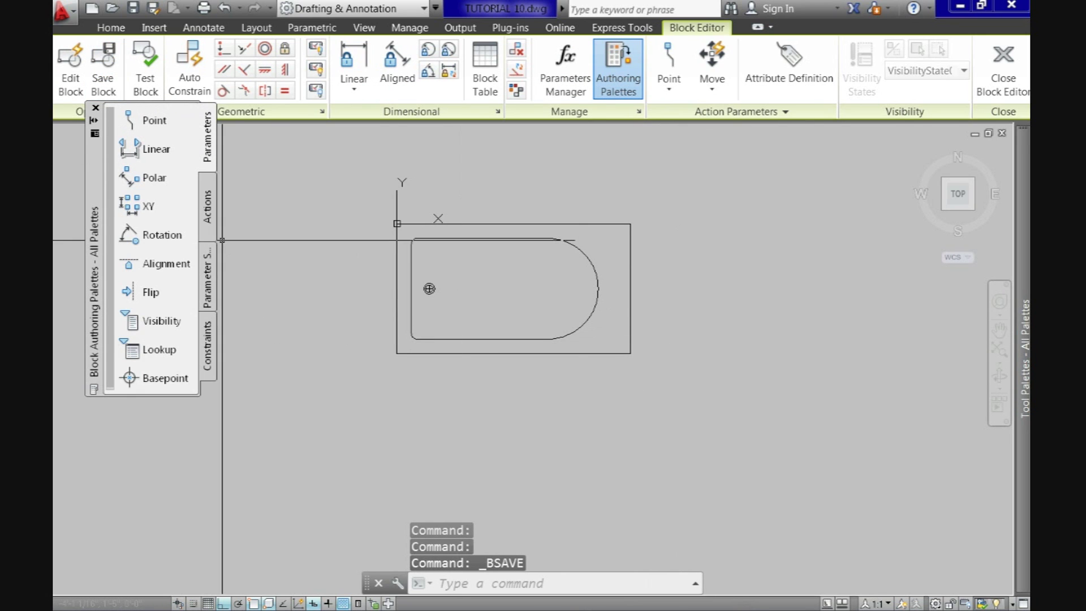
click(1003, 65)
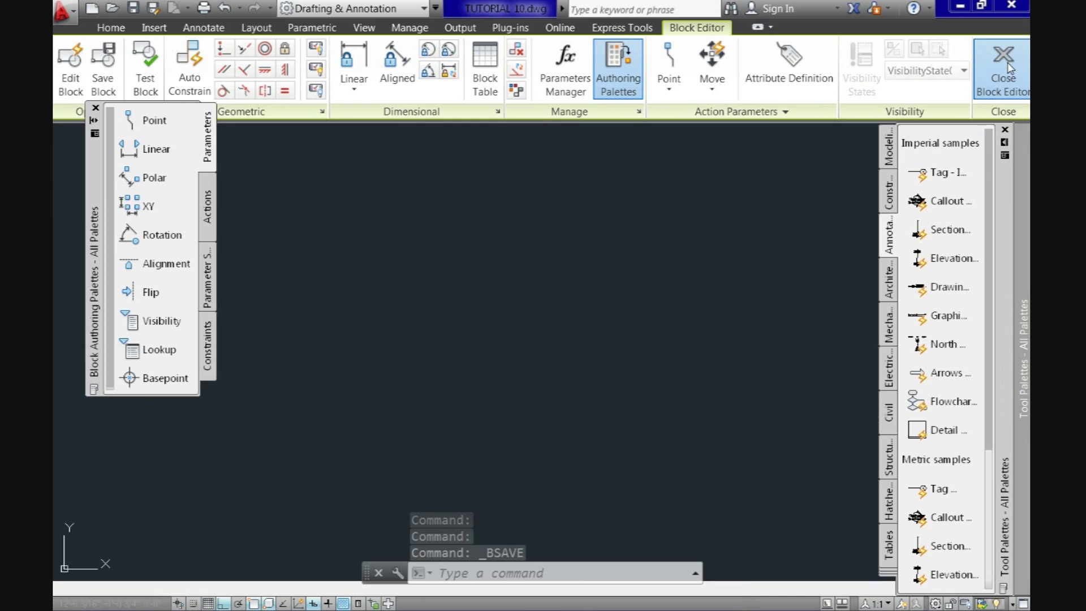
scroll(490, 404, up, 3)
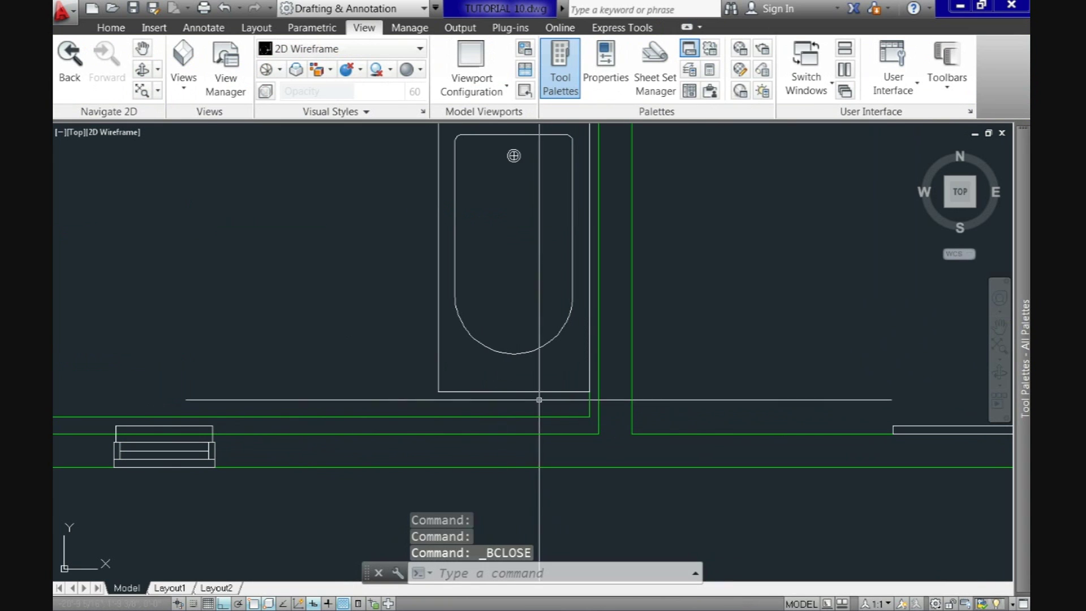
scroll(656, 403, down, 2)
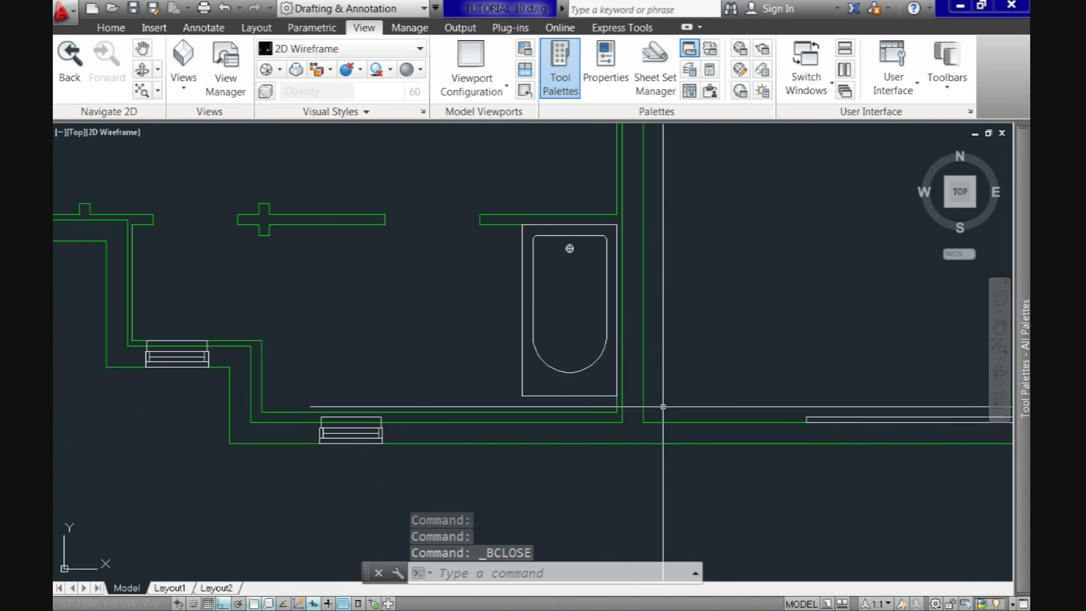
scroll(662, 403, up, 2)
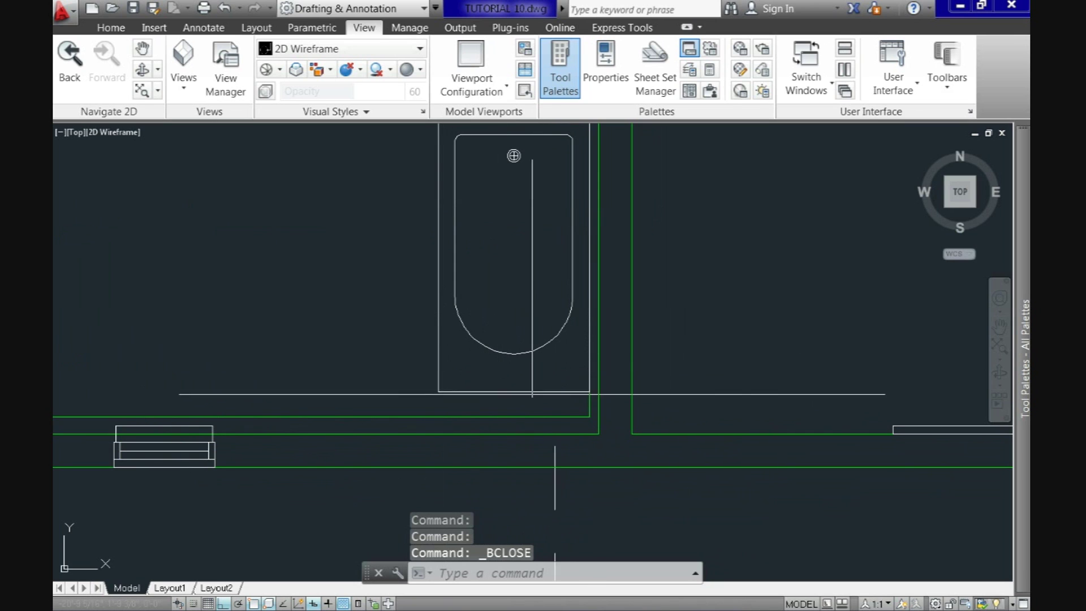
scroll(650, 431, down, 2)
scroll(565, 294, up, 1)
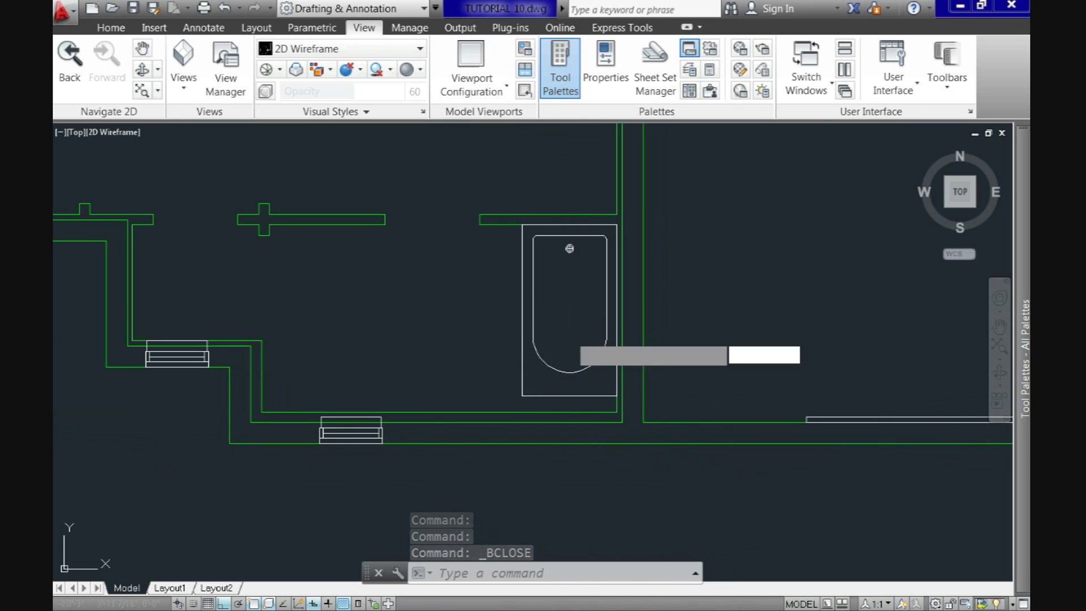
Step: Select the bathtub block in the plan and bring up its shortcut menu
click(605, 301)
click(485, 290)
right_click(488, 290)
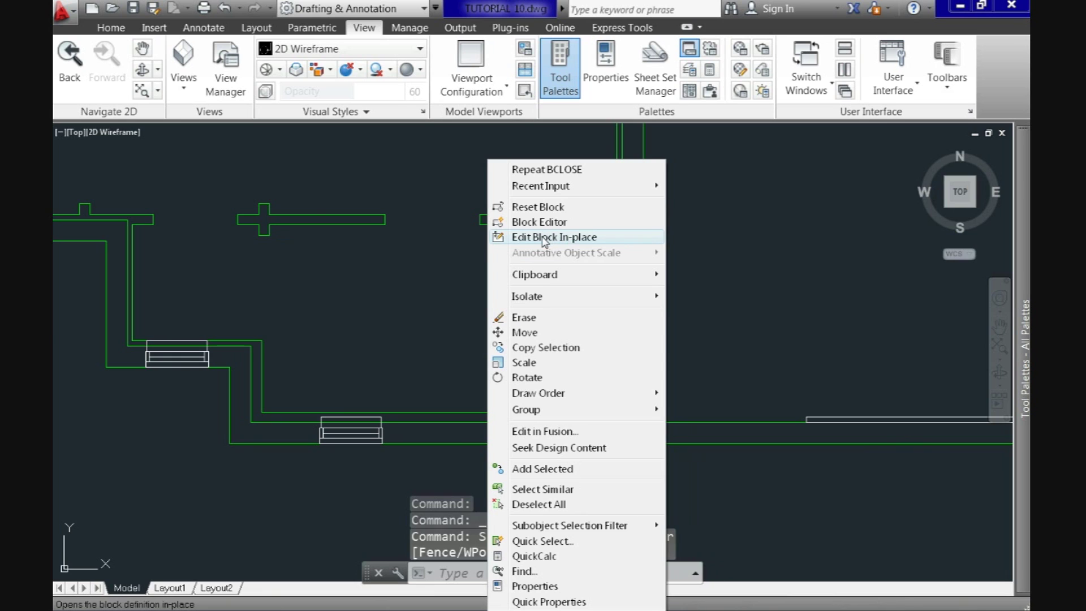
Step: Start in-place reference editing of the Bath Tub - 26 x 60 in block
click(541, 237)
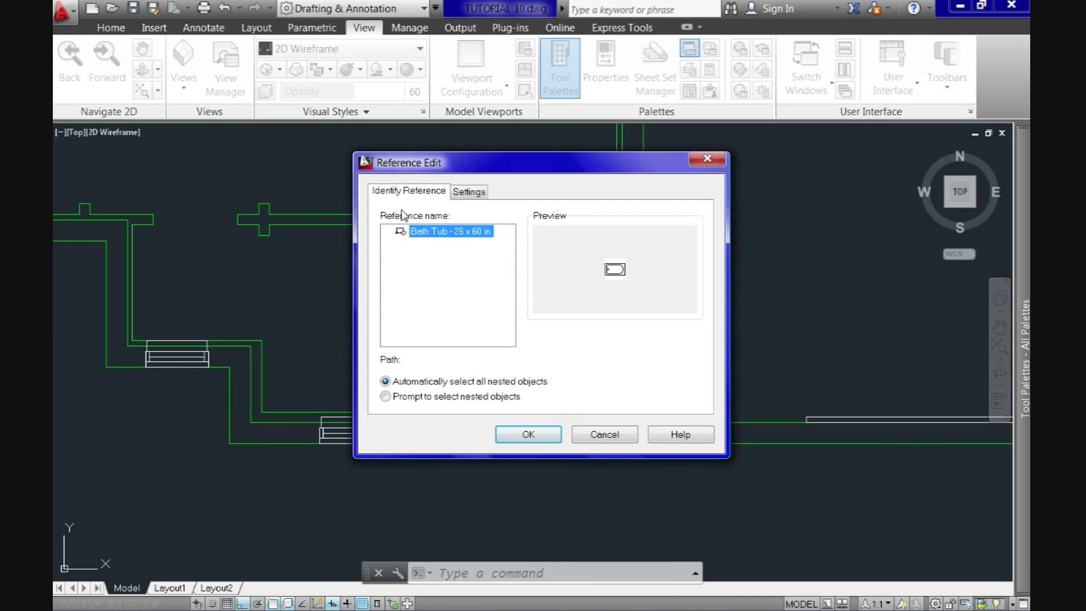
click(528, 434)
scroll(503, 327, down, 2)
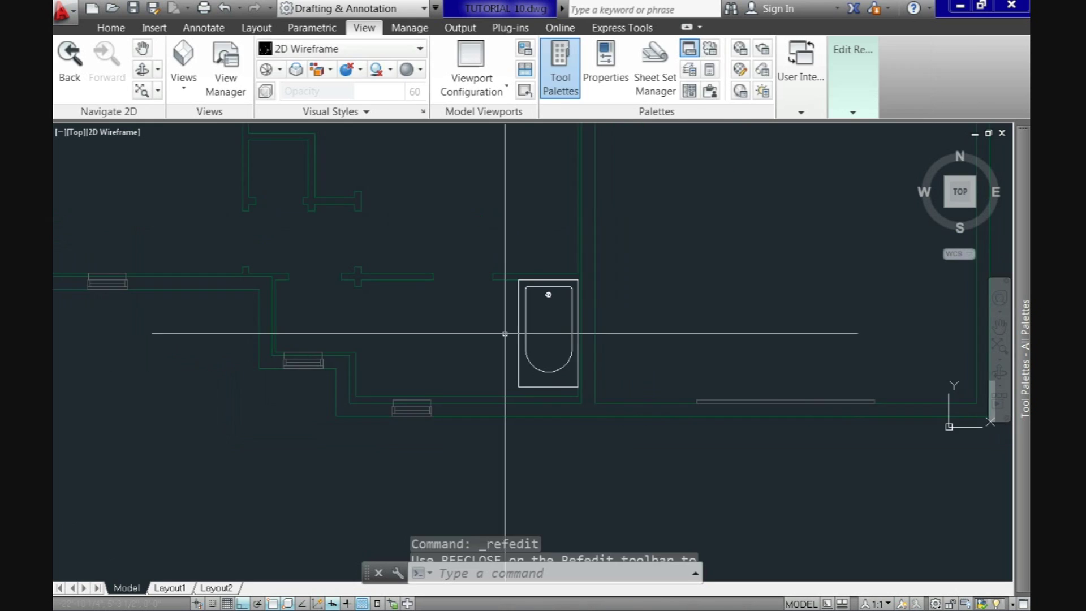
click(650, 175)
key(Escape)
scroll(548, 359, up, 4)
middle_drag(582, 305, 576, 226)
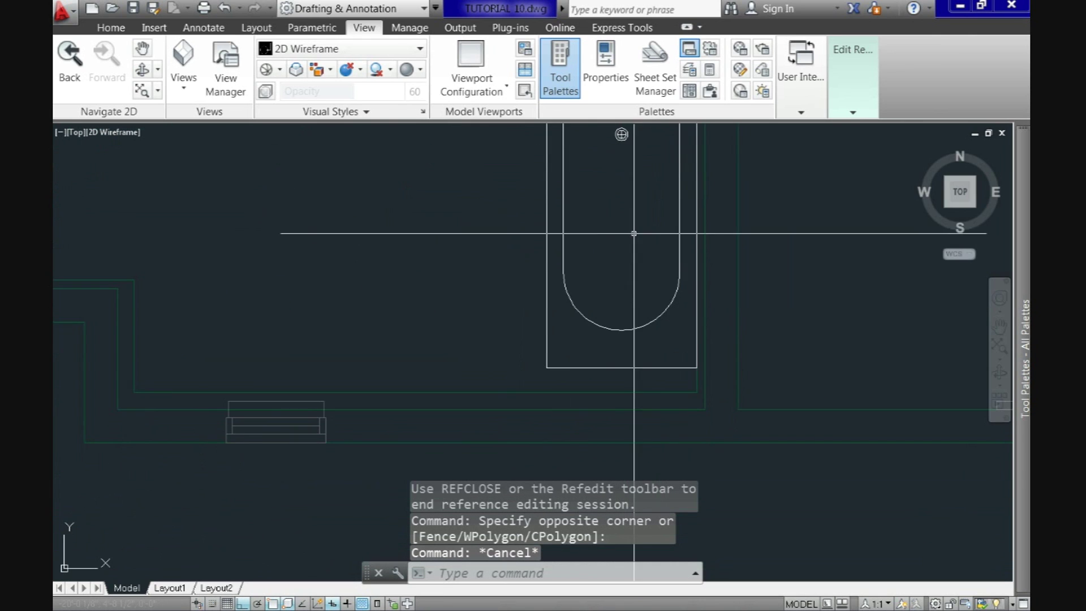
scroll(577, 373, up, 2)
Step: Stretch the frame's bottom-left and bottom-right corners down to the wall line
click(591, 373)
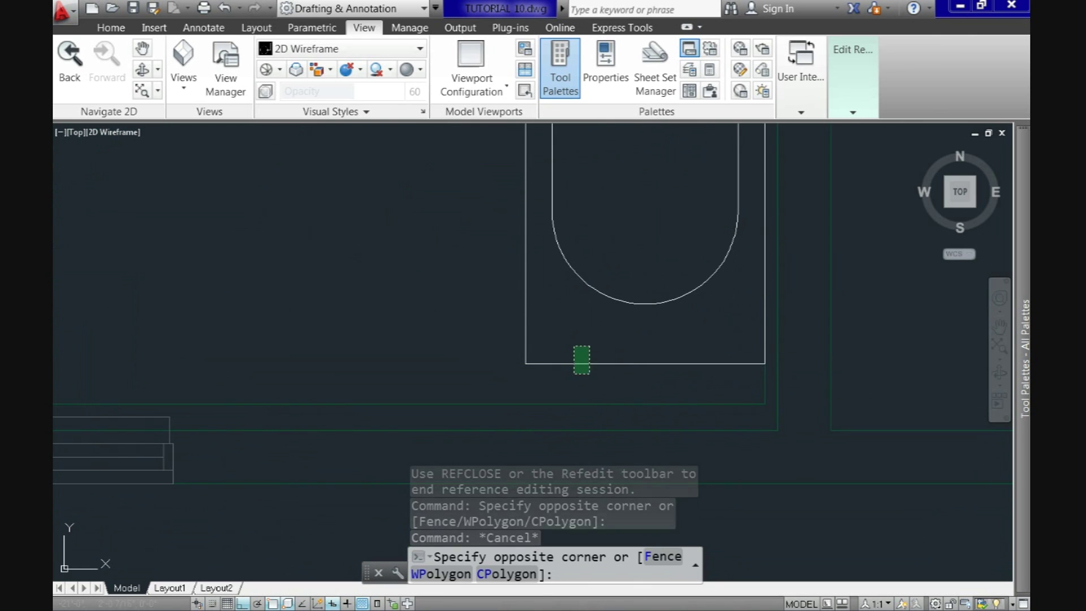
click(572, 347)
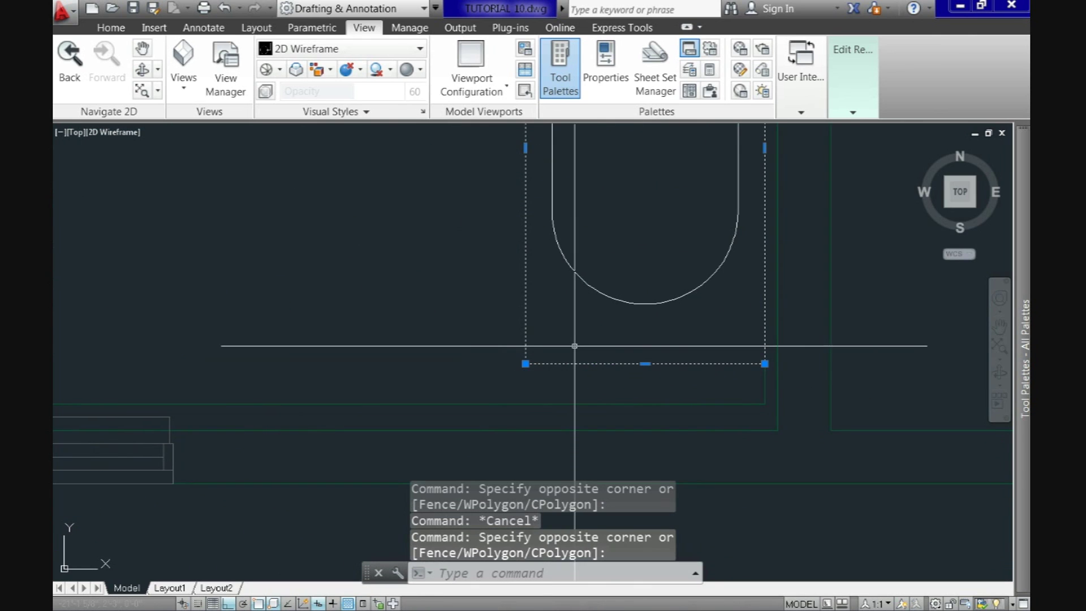
click(525, 363)
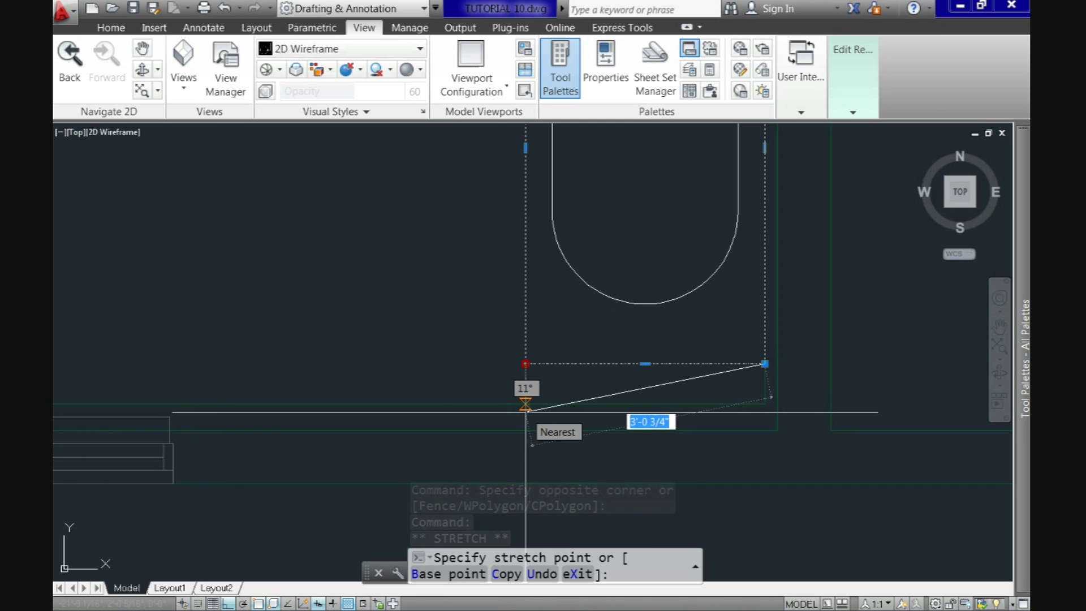
click(525, 403)
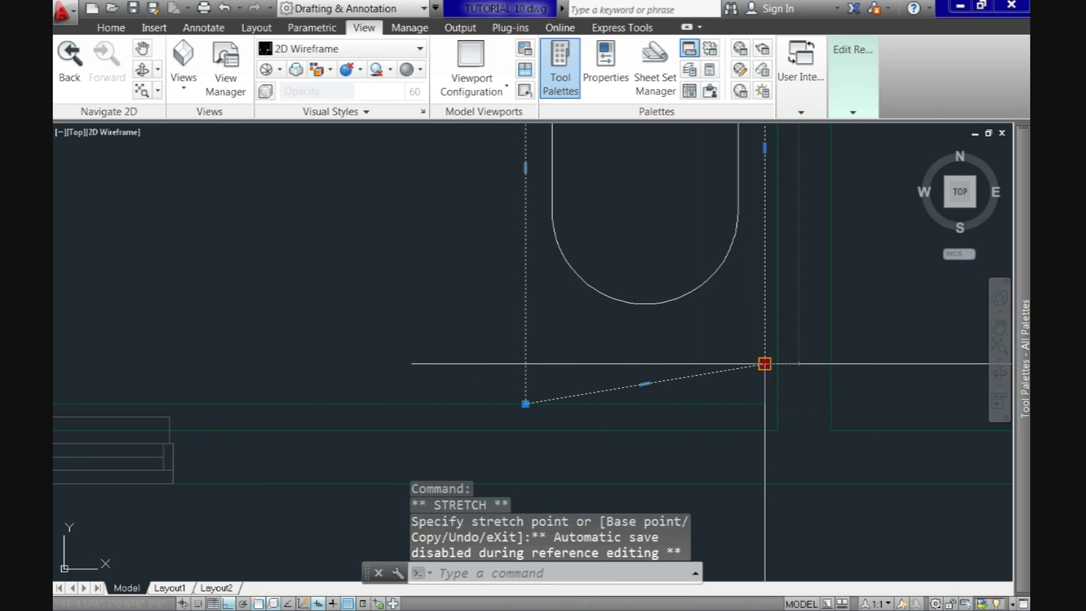
click(765, 404)
scroll(577, 368, down, 3)
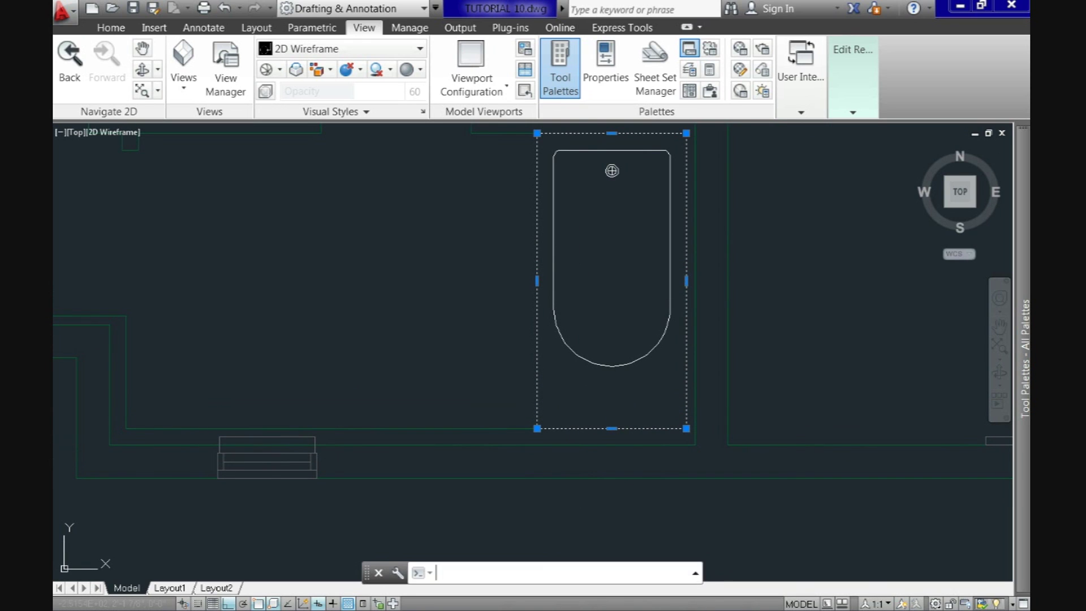
key(Escape)
Step: Mirror the basin's top line to the lower end, keeping the original
key(space)
key(Escape)
text(mi)
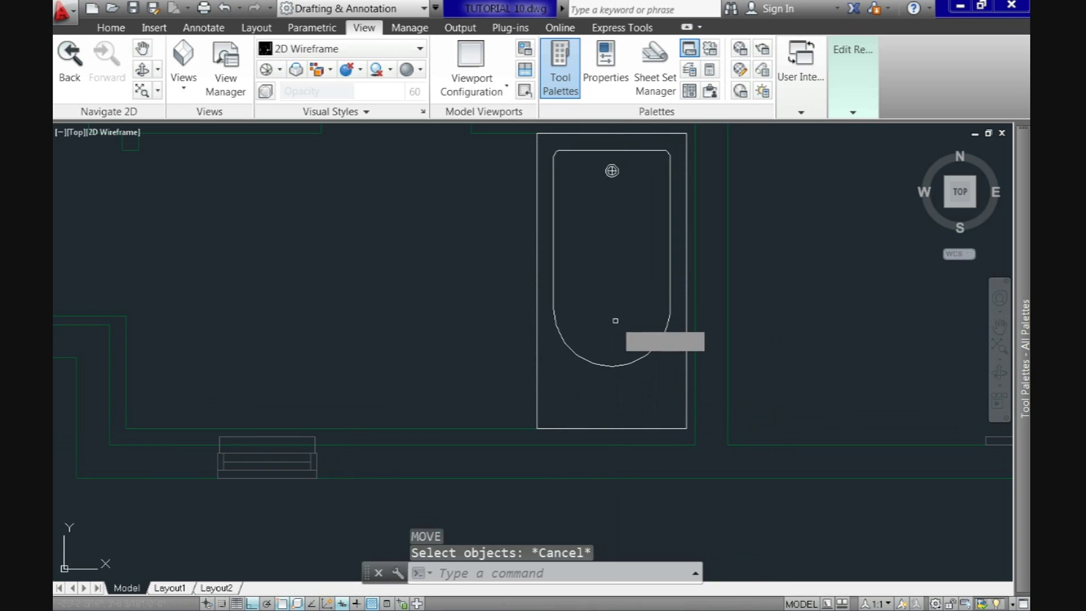
key(Return)
click(572, 151)
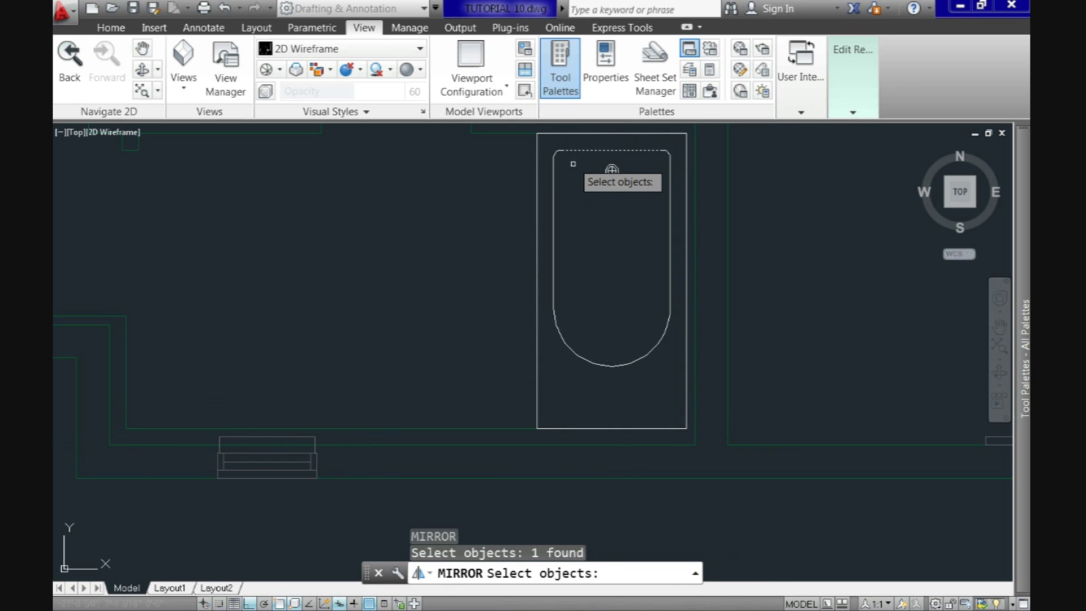
key(Return)
click(537, 281)
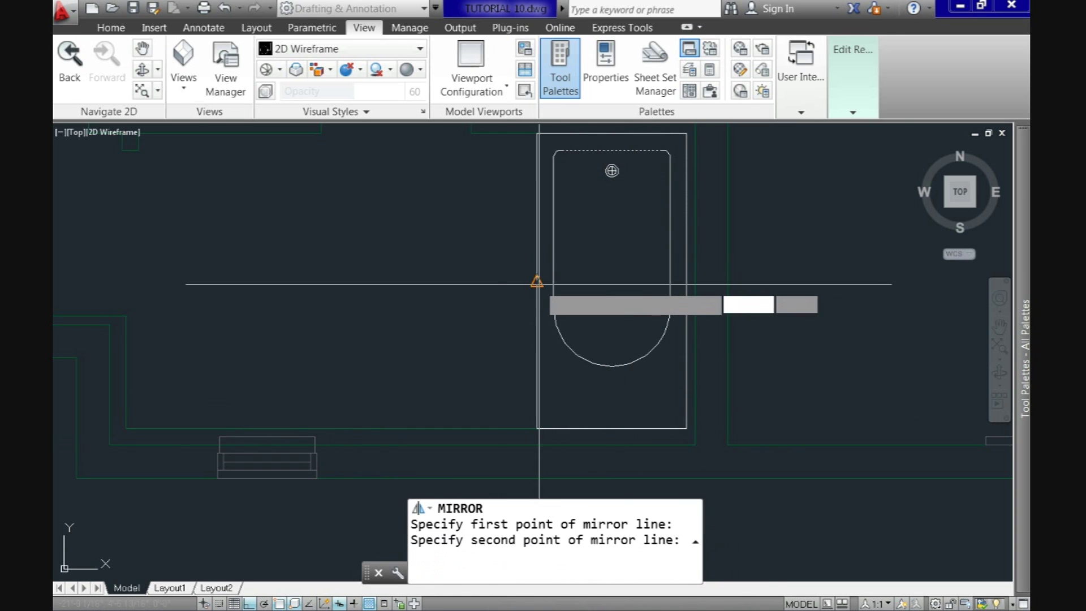
click(494, 285)
key(Return)
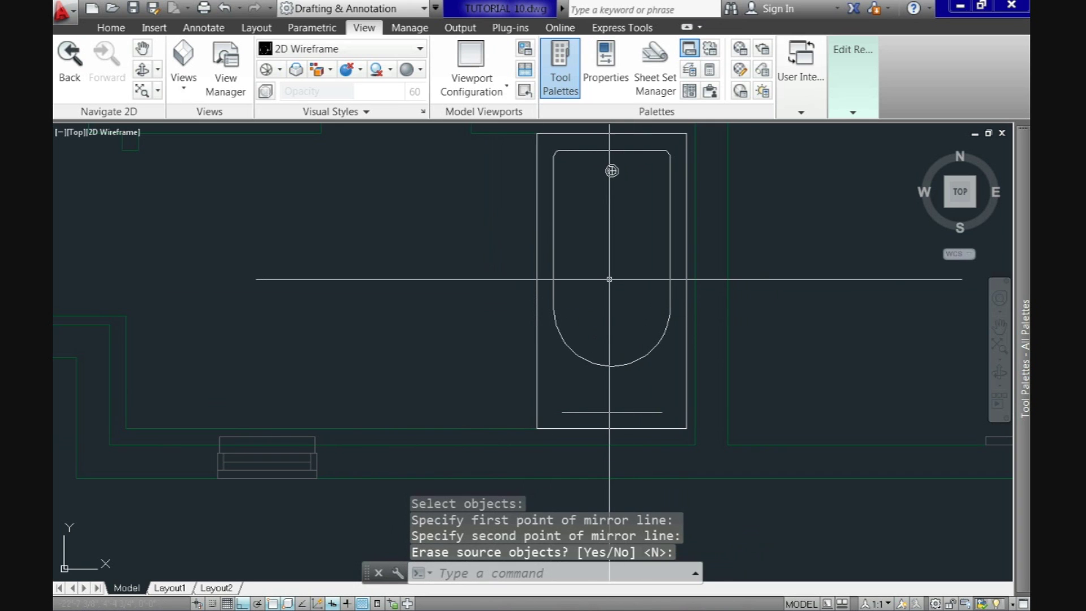
Step: Move the rounded basin arc down onto the mirrored line, then delete that line
text(m)
key(Return)
click(640, 381)
click(613, 330)
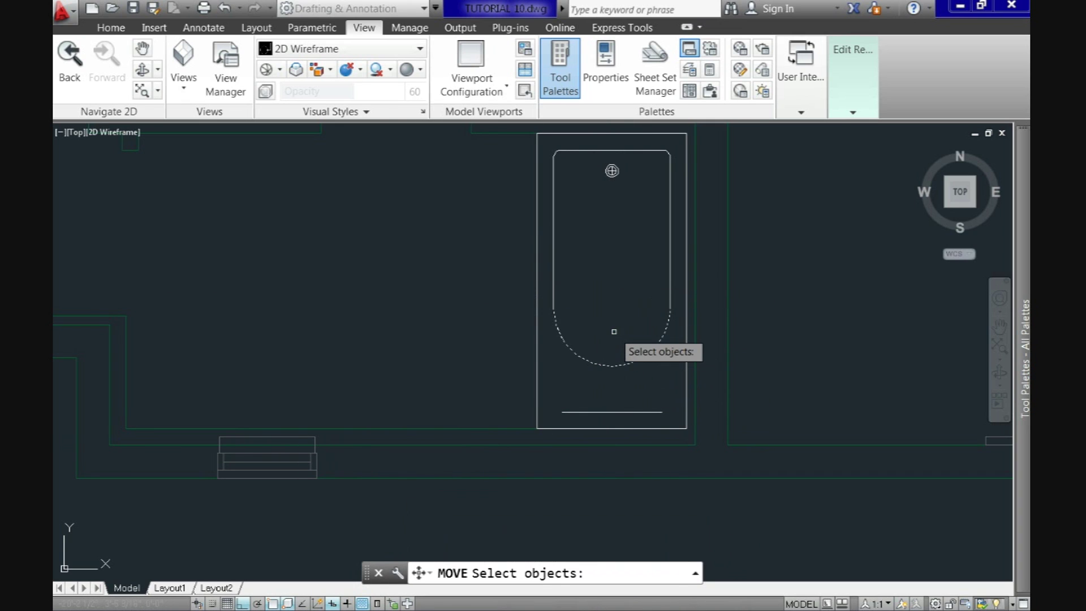
key(Return)
click(611, 366)
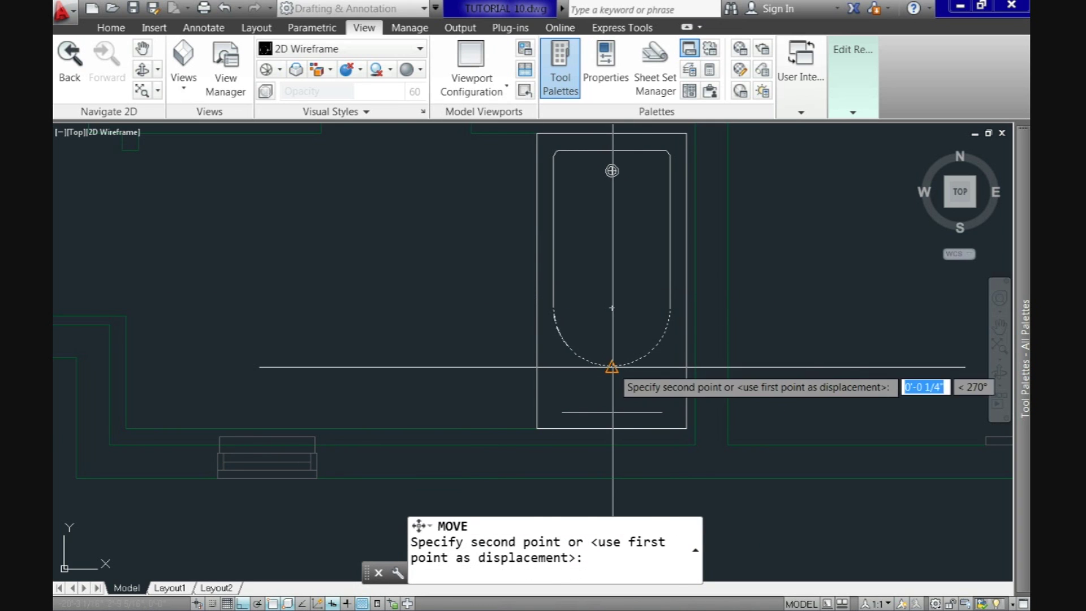
click(611, 411)
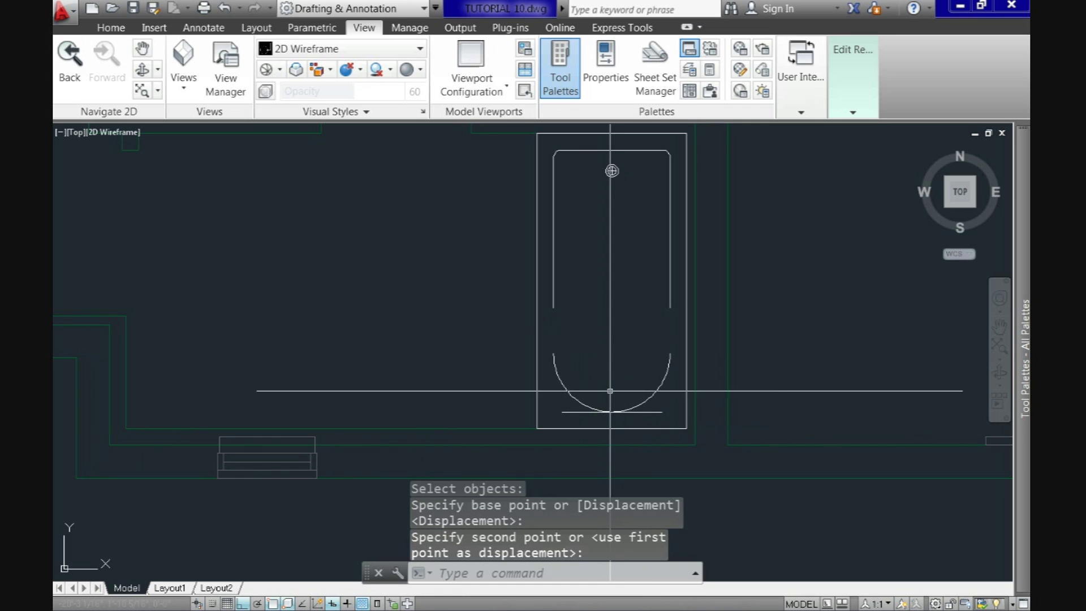
click(645, 412)
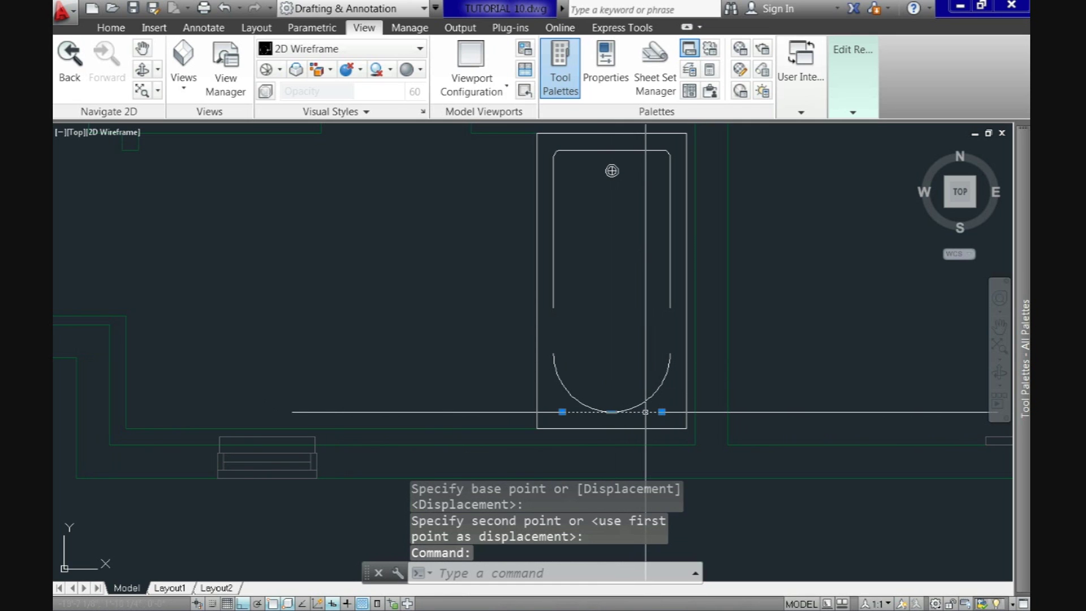
key(Delete)
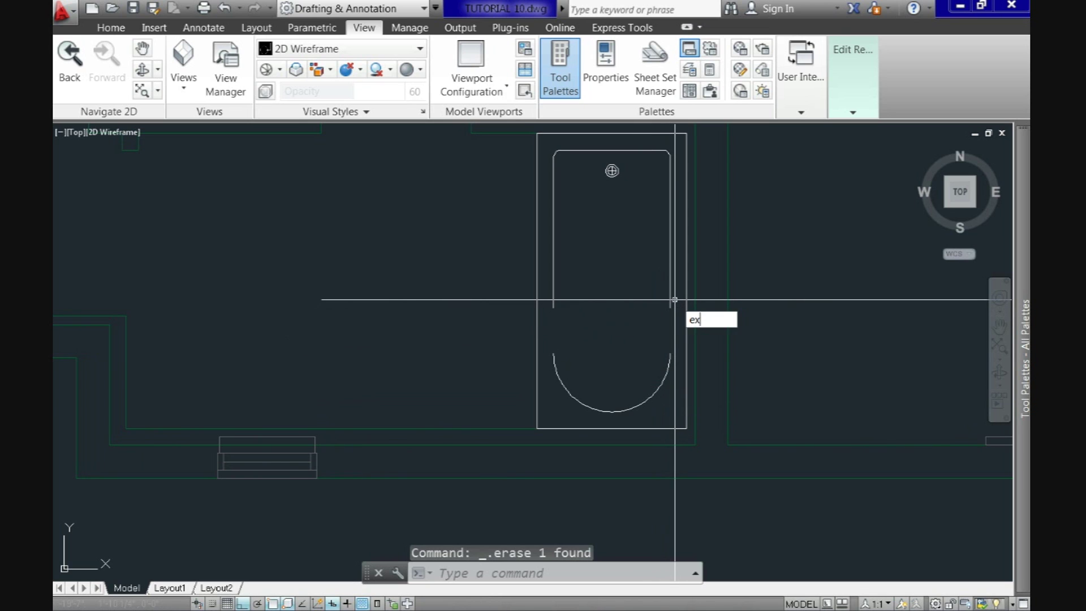
Step: Extend the basin's side line down to meet the moved arc
key(Return)
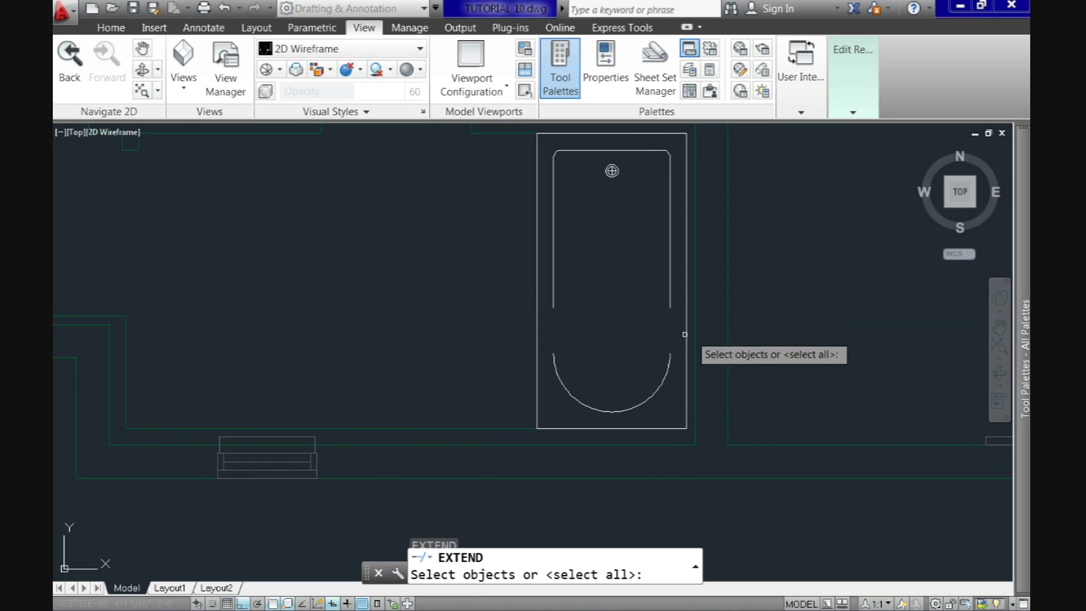
click(669, 355)
key(Return)
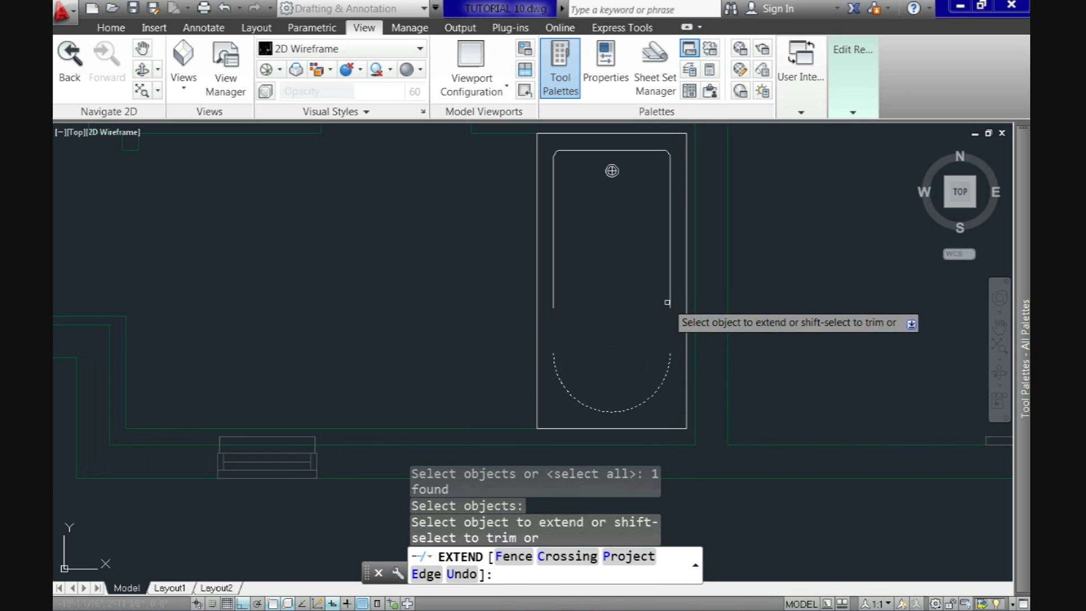
click(667, 303)
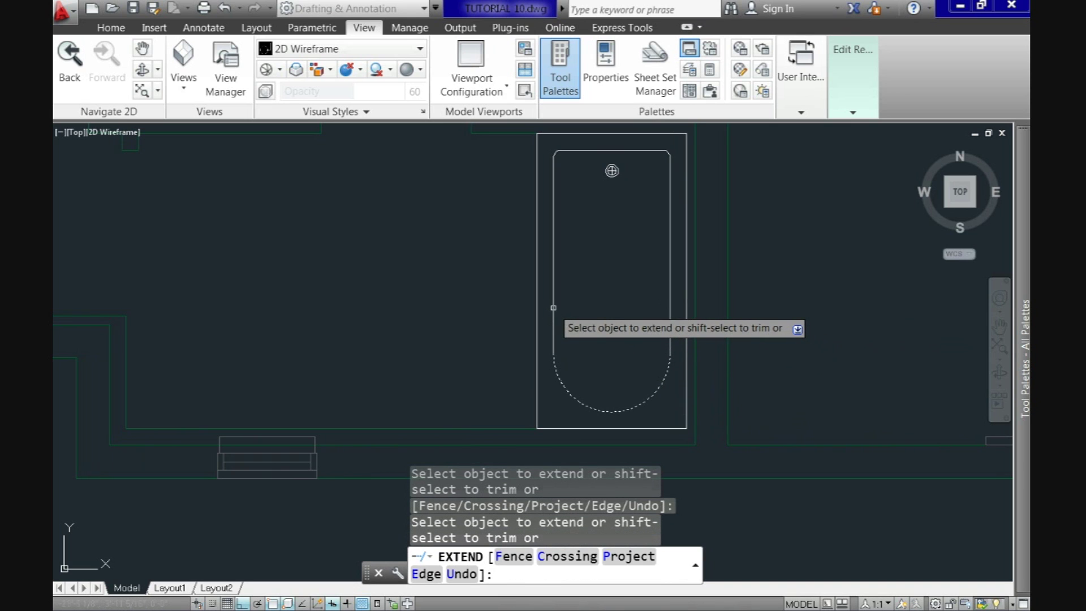
key(Return)
Step: Pan to frame the lengthened tub and walls, and show the reference-editing options
scroll(626, 312, down, 3)
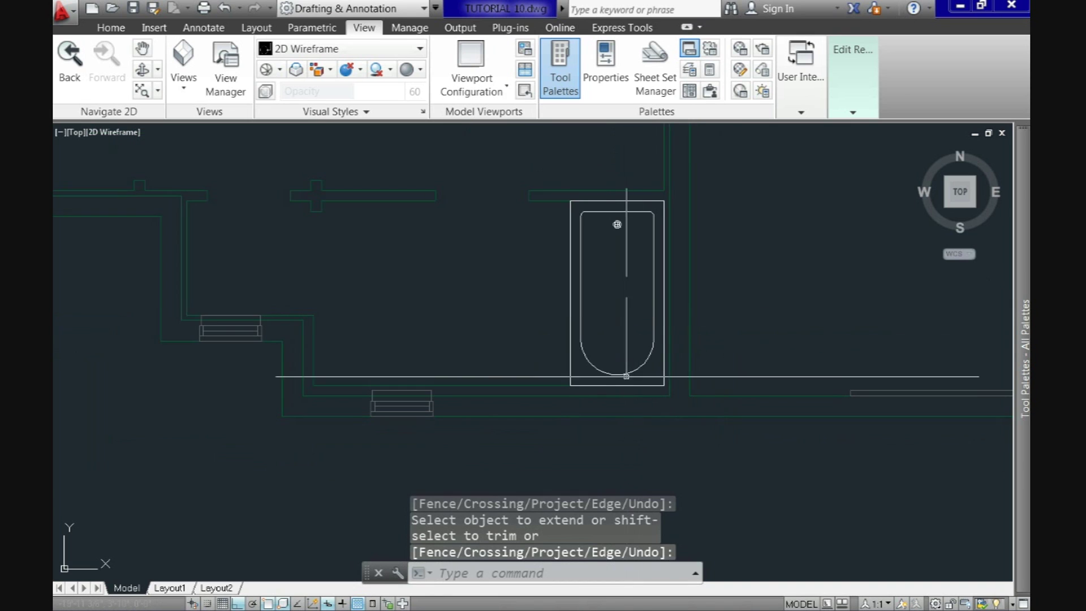
middle_drag(639, 390, 600, 354)
scroll(594, 298, down, 2)
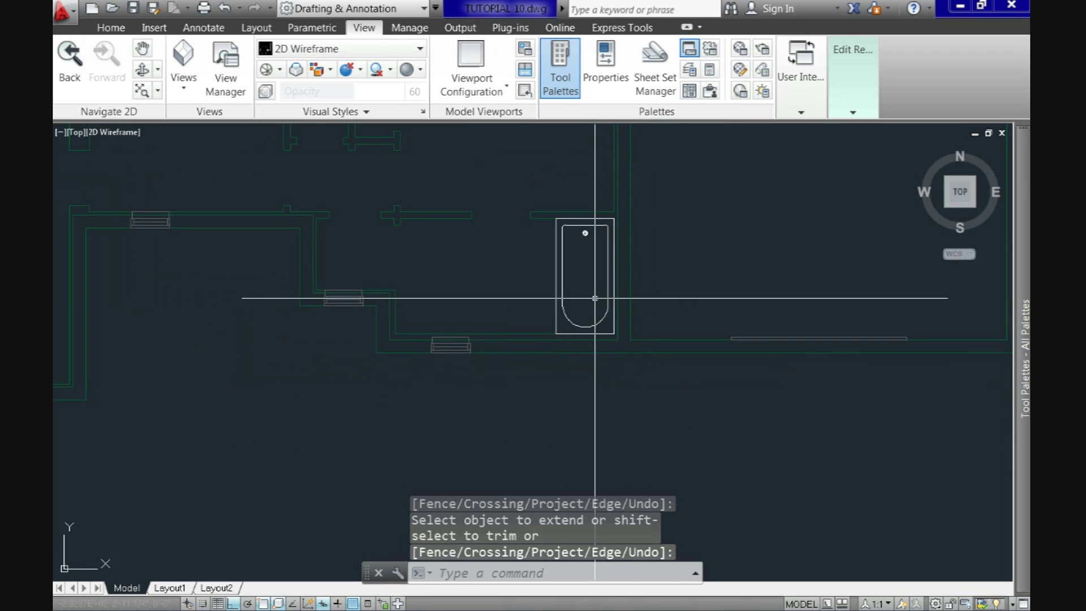
scroll(588, 305, up, 3)
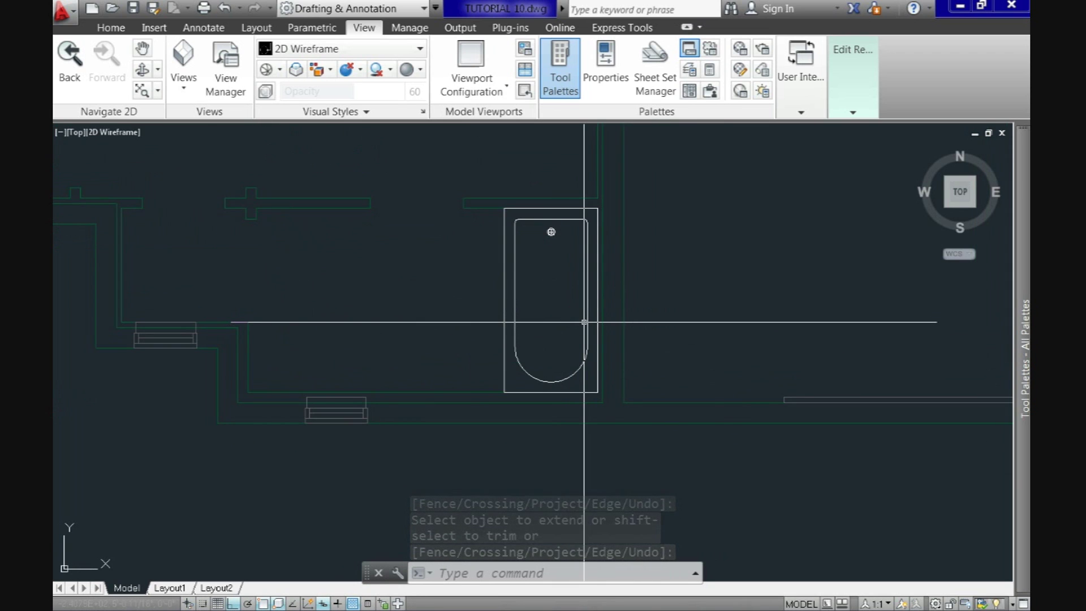
click(645, 308)
key(Escape)
scroll(737, 288, down, 2)
middle_drag(736, 288, 677, 304)
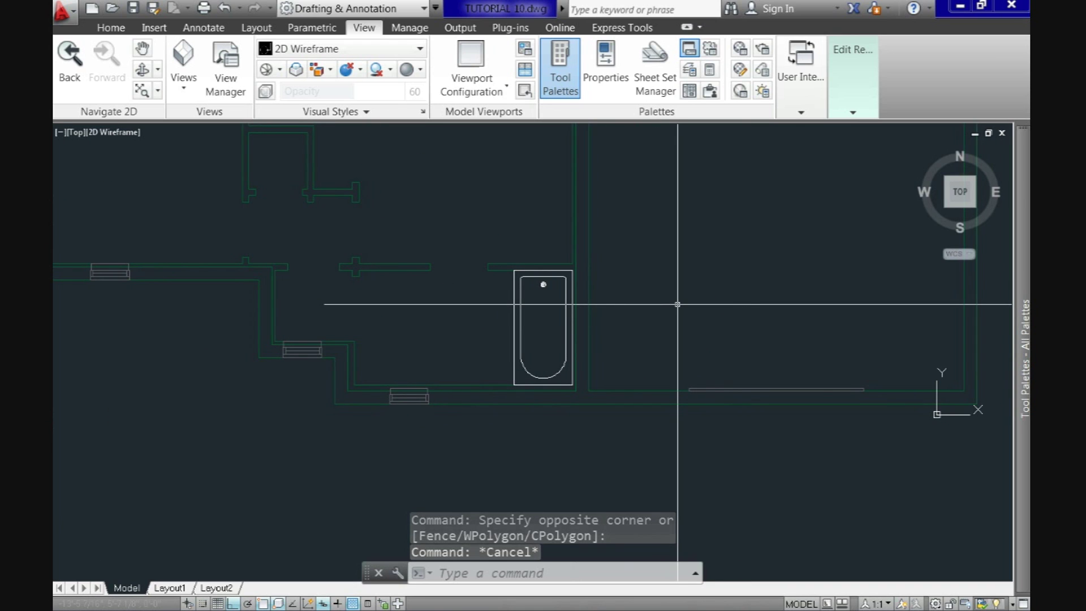
click(852, 116)
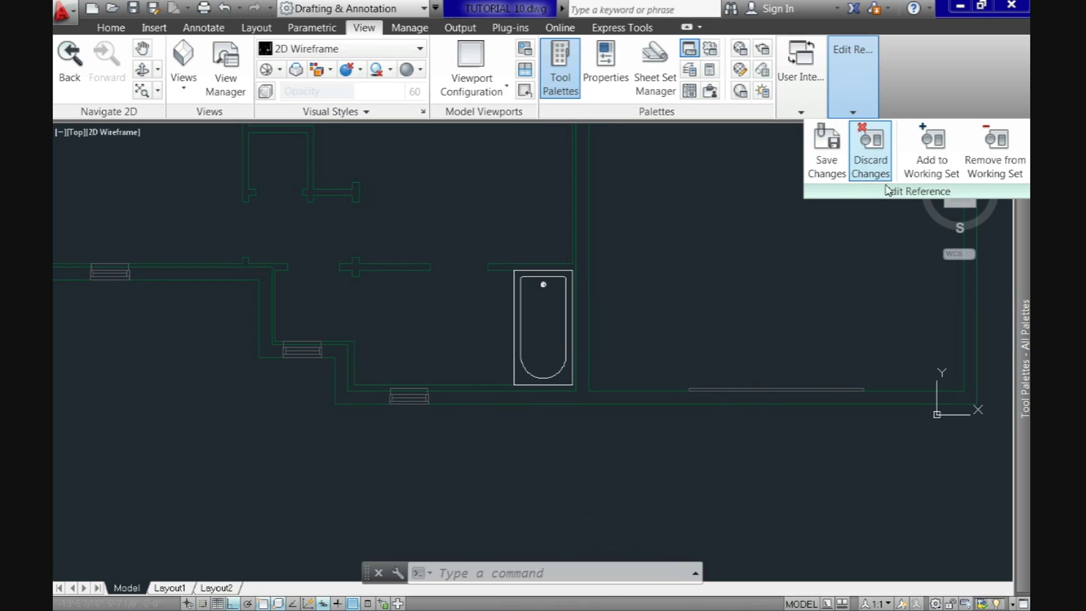
Step: Save and confirm the in-place edits to the Bath Tub - 26 x 60 in. block
click(825, 156)
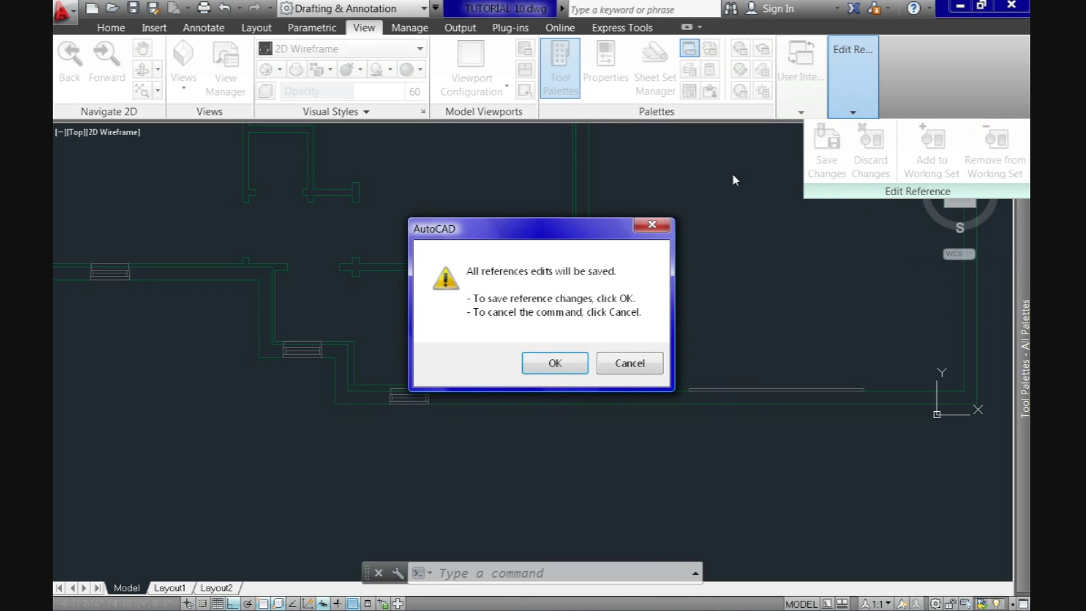
click(555, 364)
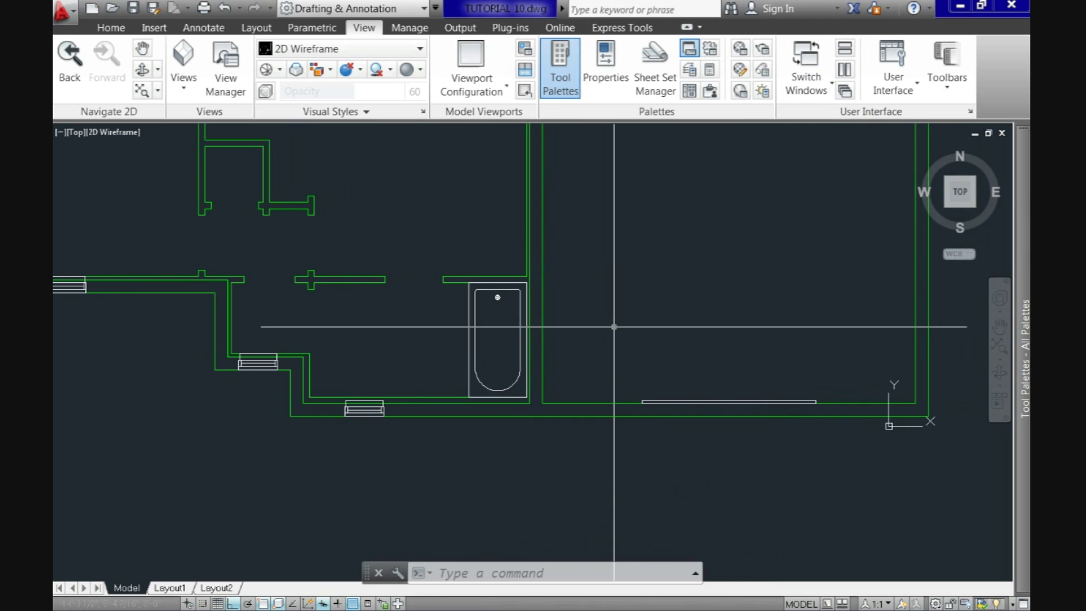
click(154, 29)
Step: Insert another Bath Tub - 26 x 60 in. block at rotation 0, right of the first tub
click(83, 74)
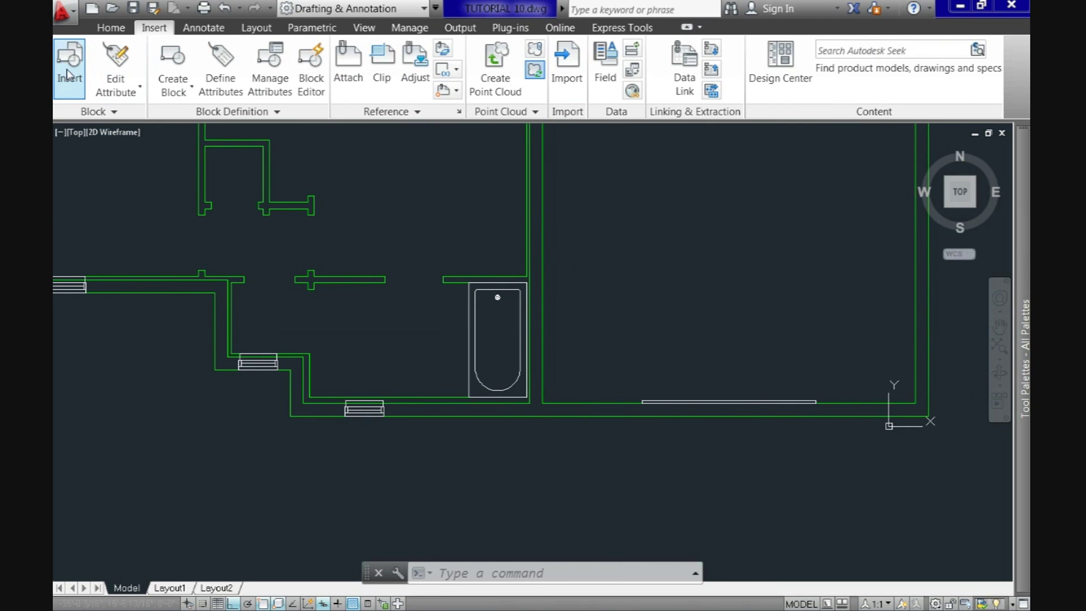
click(542, 207)
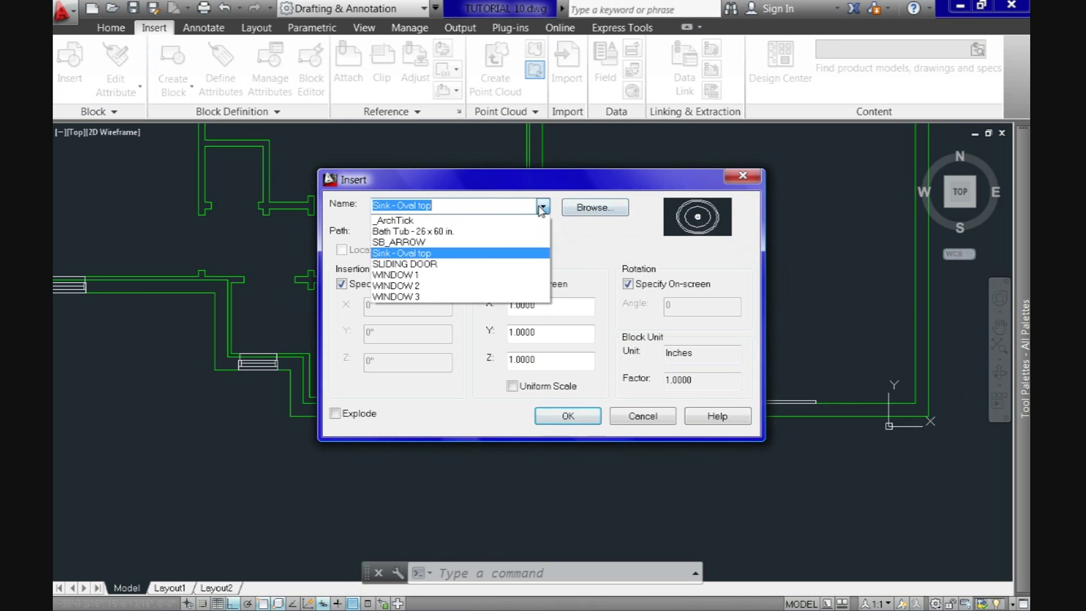
click(488, 231)
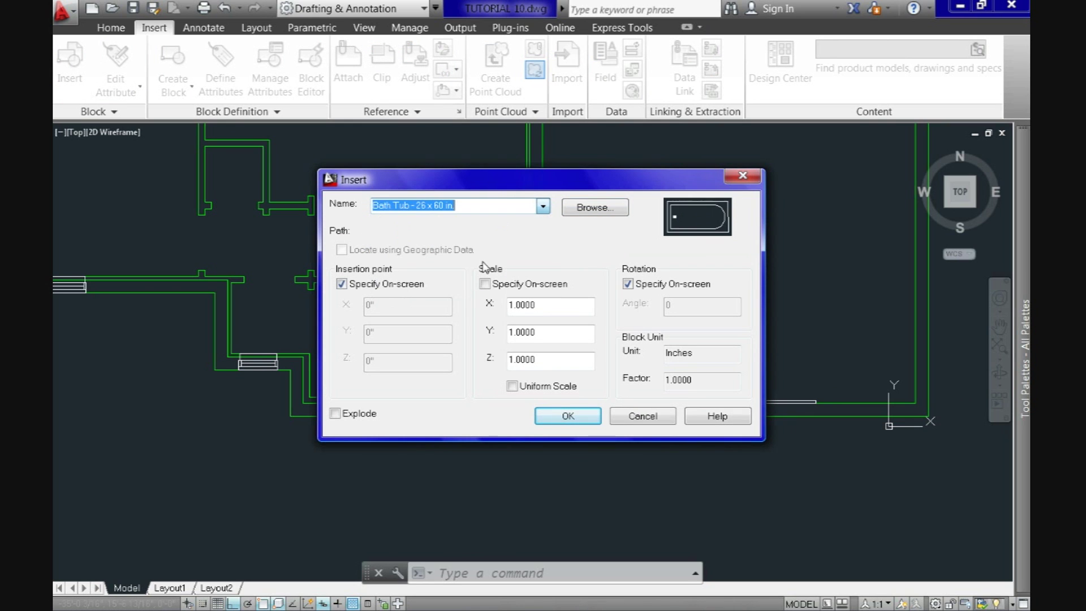
click(567, 415)
click(638, 277)
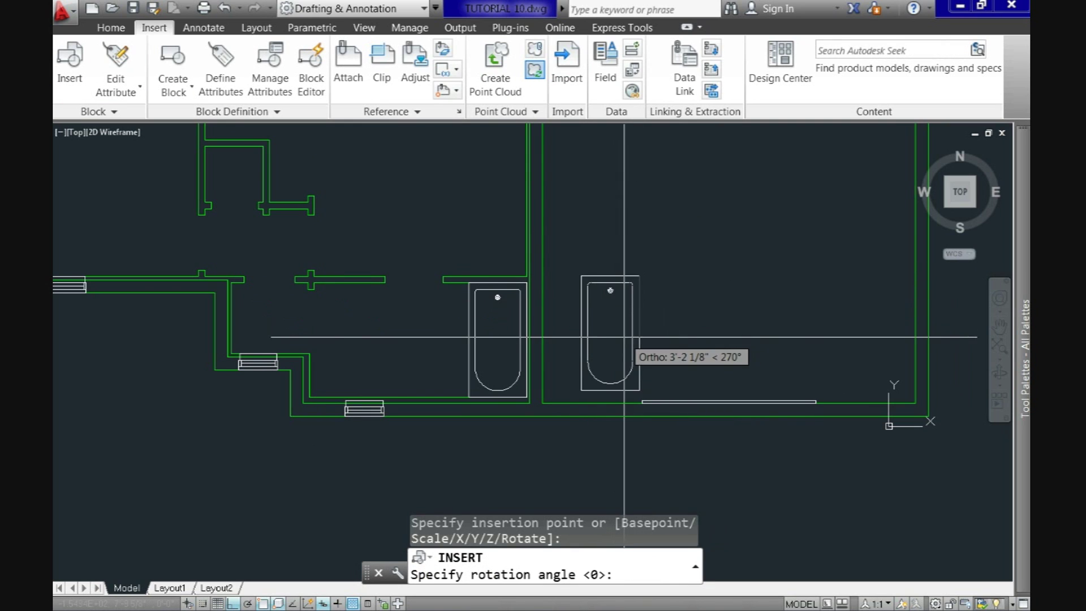
key(Return)
scroll(593, 356, up, 2)
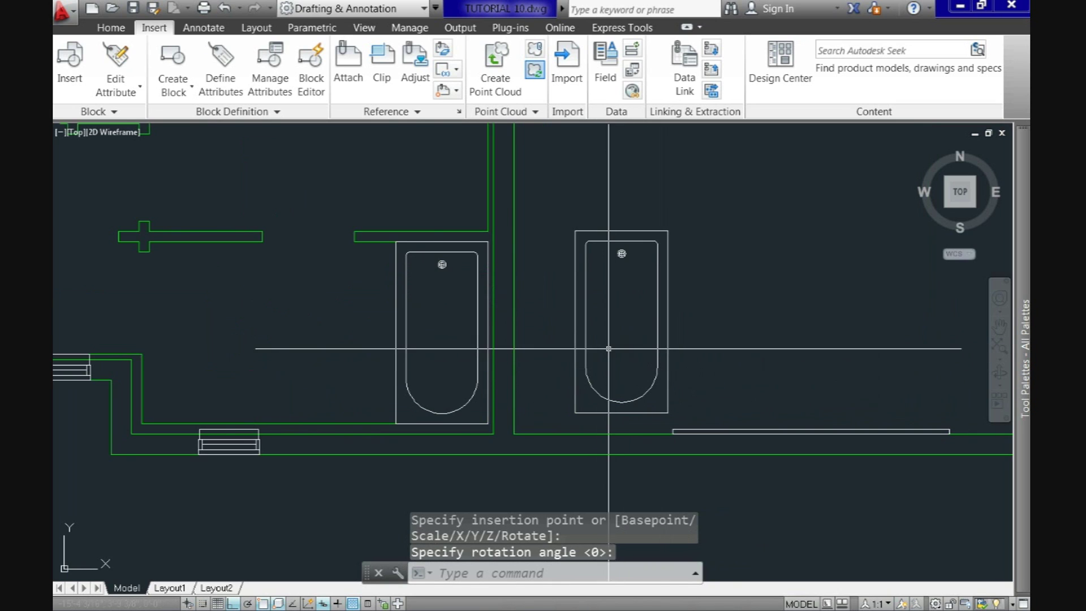
middle_drag(608, 348, 635, 323)
click(433, 284)
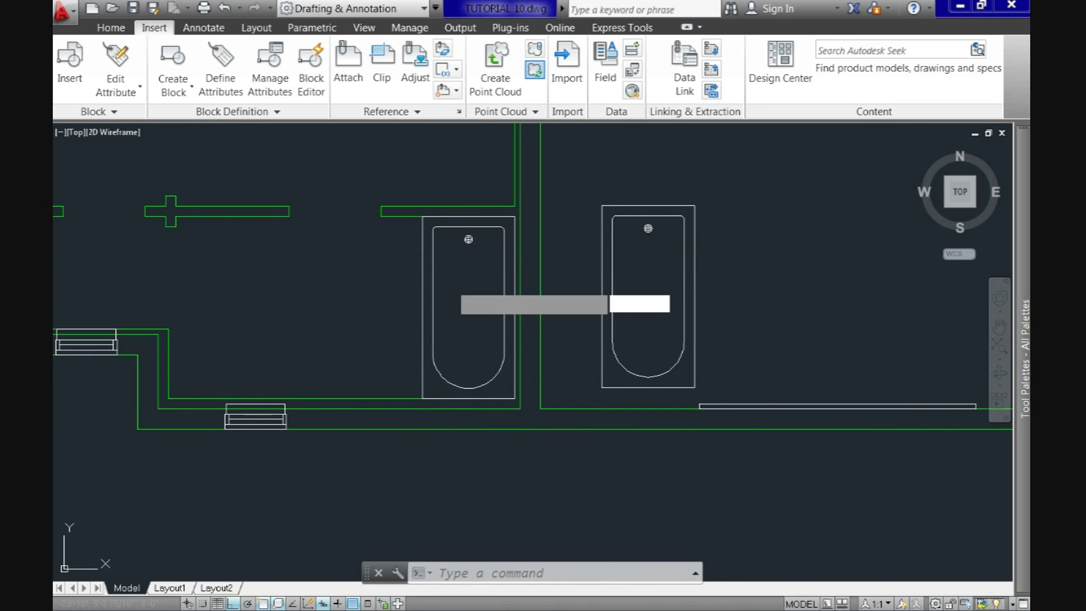
click(396, 254)
Step: Open the tub block for editing and draw a first circle inside the basin
right_click(395, 258)
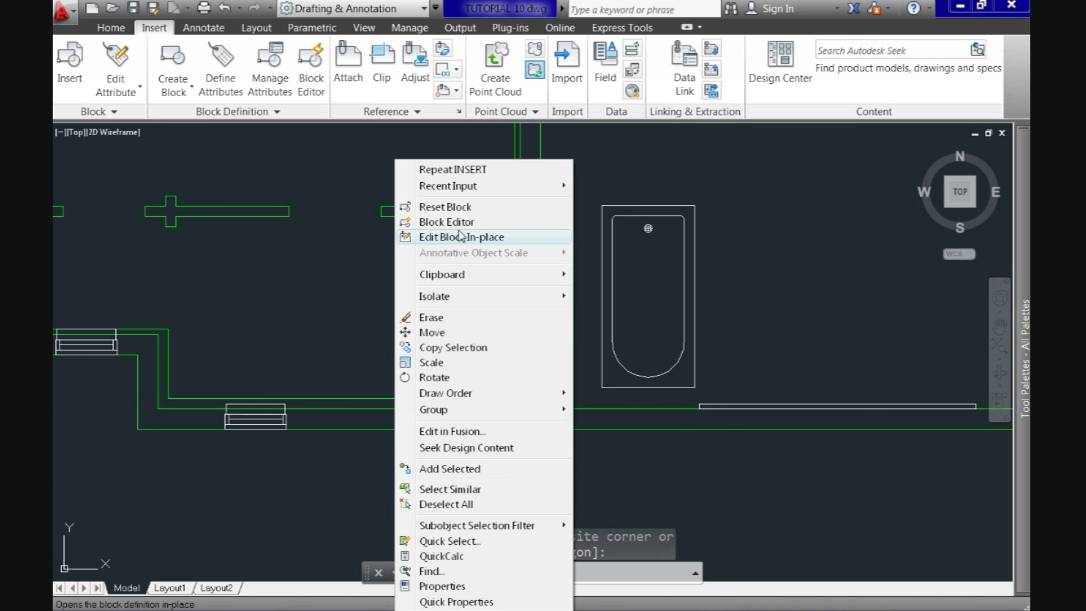
click(485, 222)
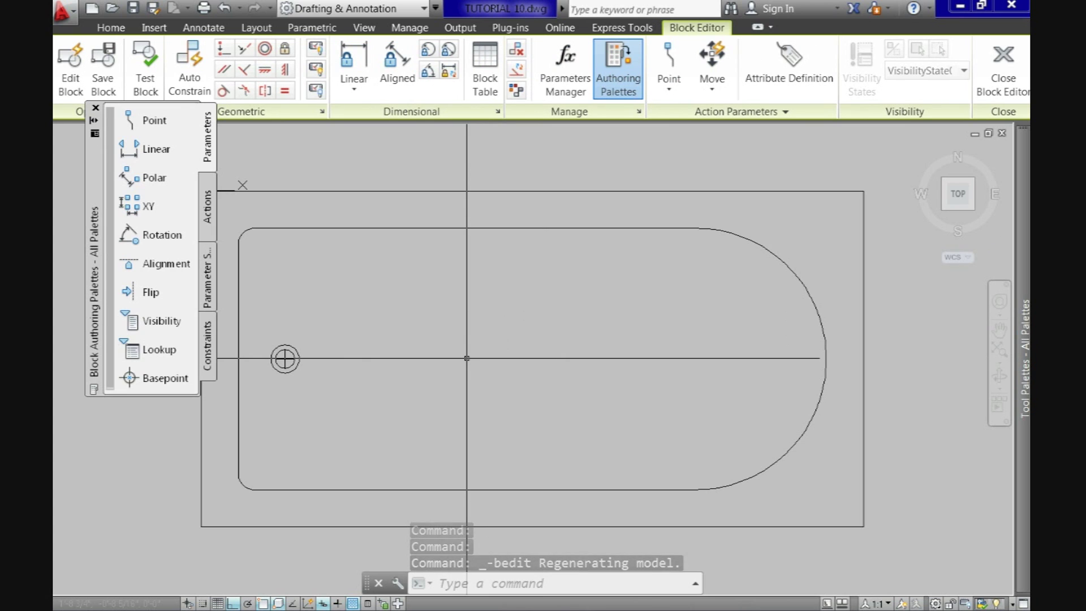
text(c)
key(Return)
click(410, 315)
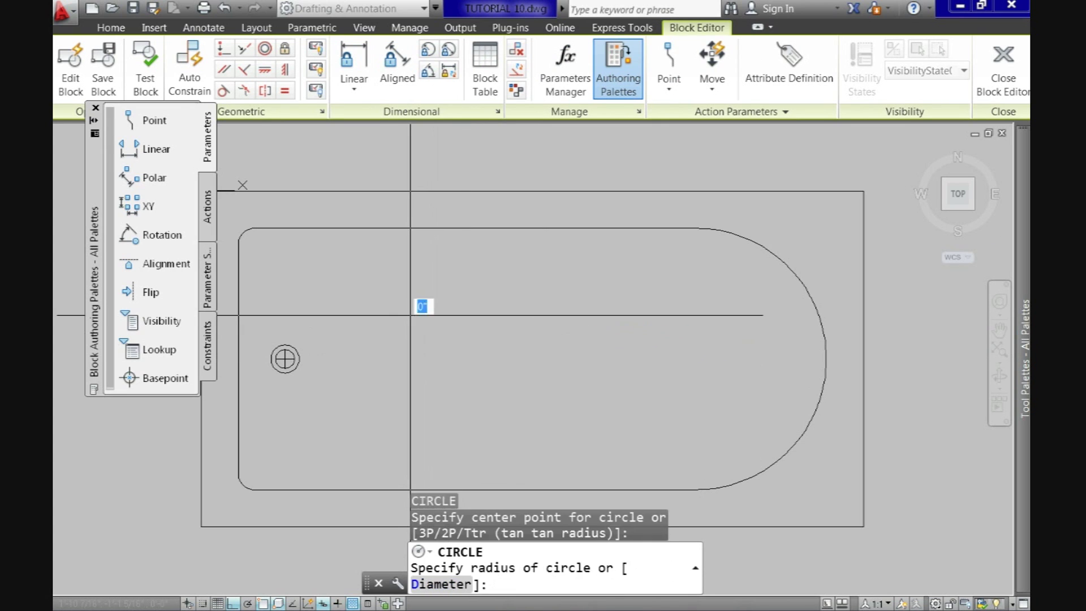
click(431, 364)
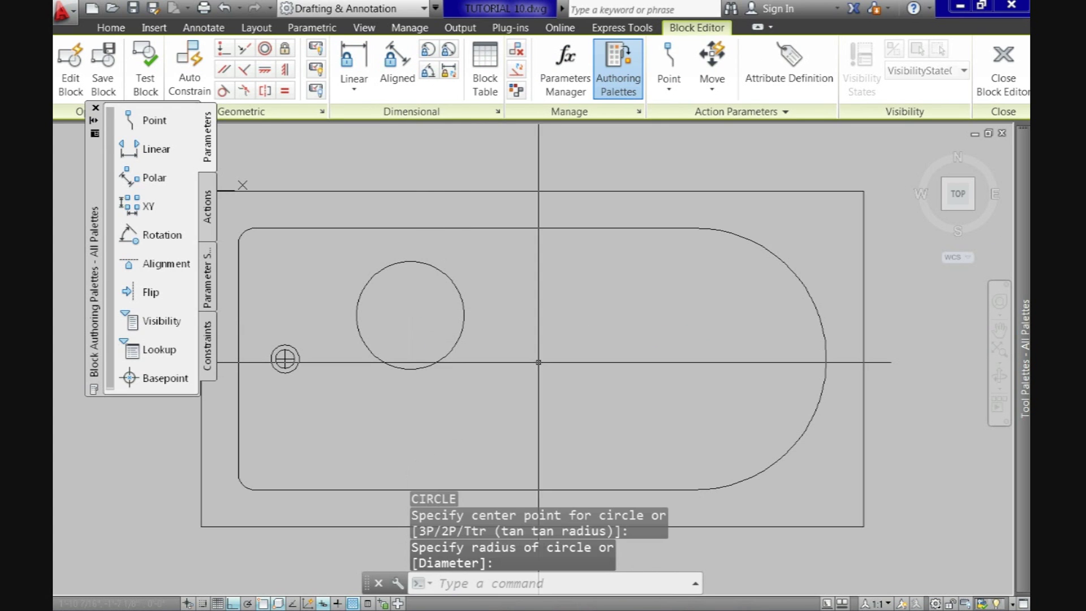
Step: Add a second circle of radius 6 9/16" to its right and close the Block Editor
key(Return)
click(554, 333)
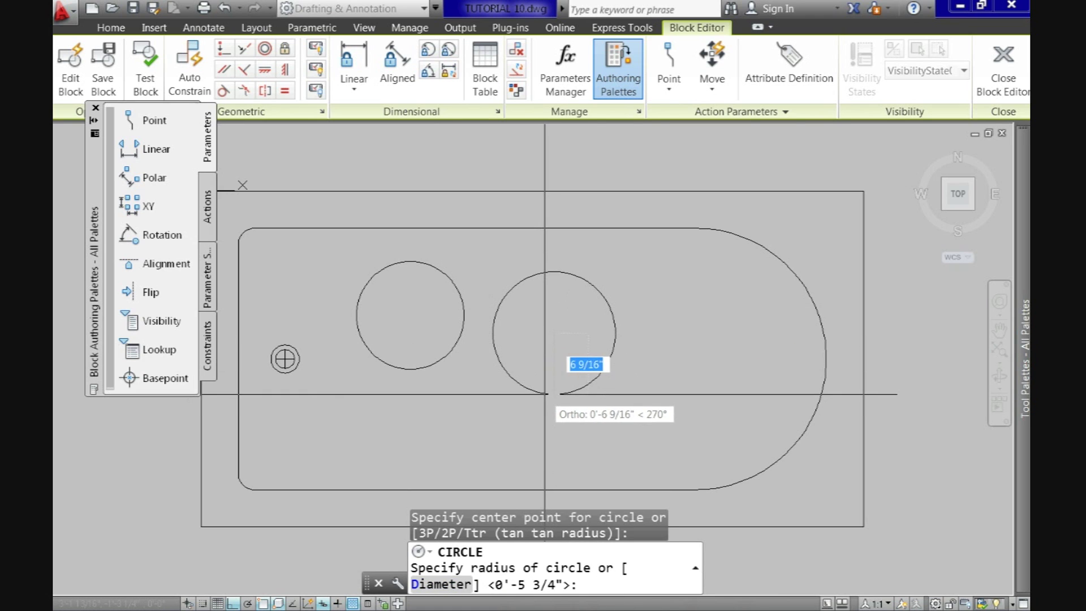
click(545, 394)
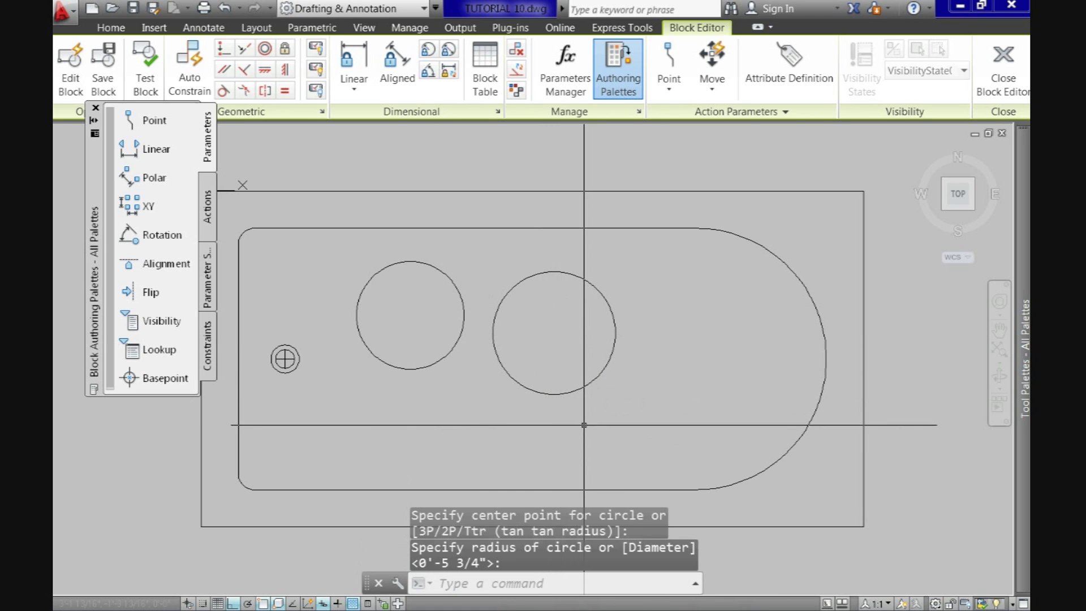
click(1009, 82)
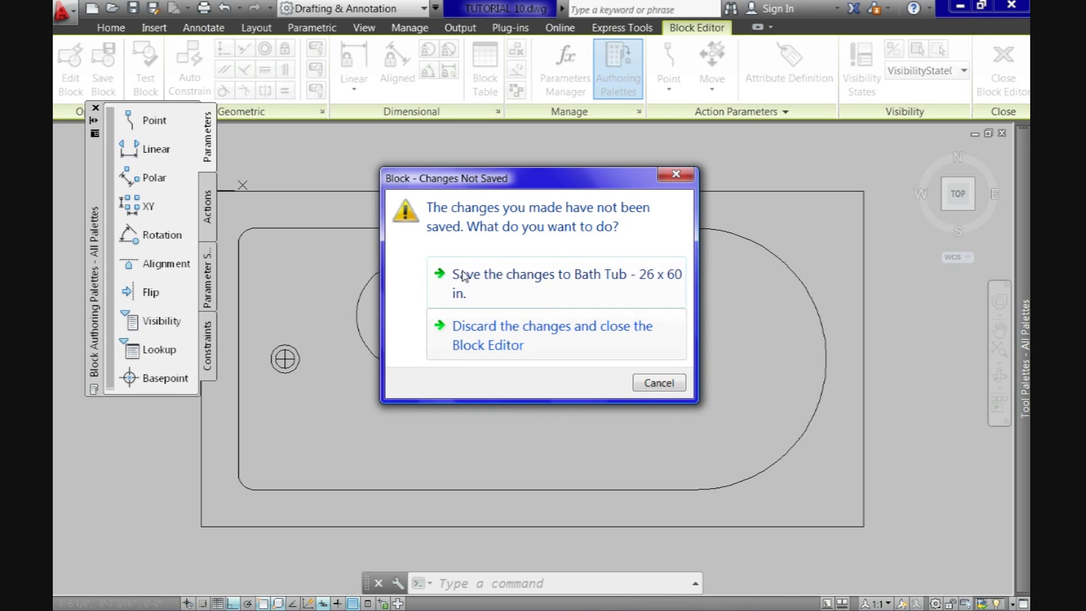
Step: Choose to save the changes to Bath Tub - 26 x 60 in. when leaving the editor
click(500, 286)
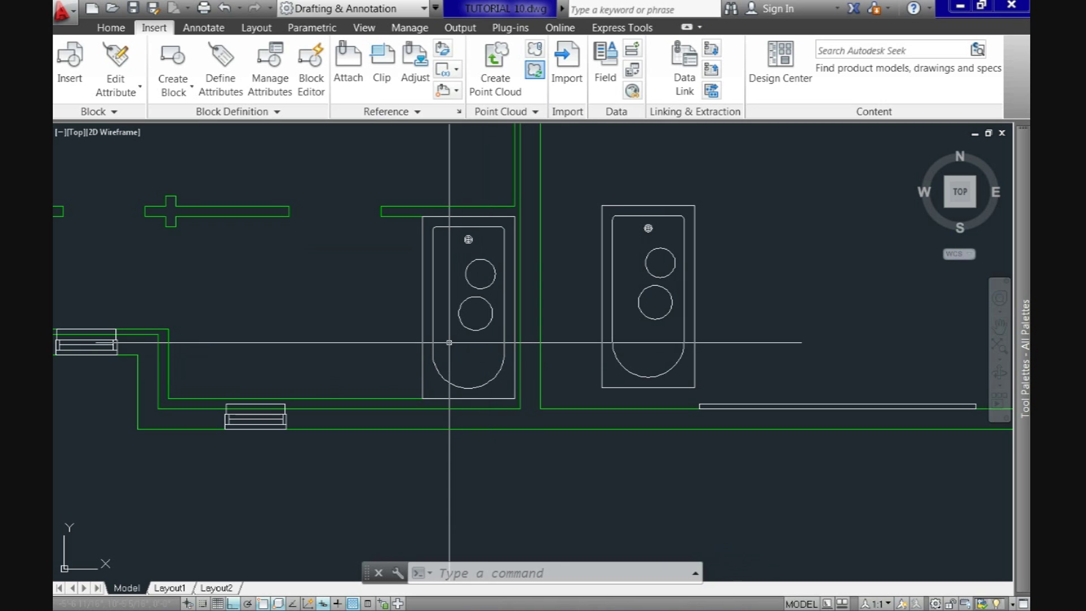
Step: Reopen the bathtub block with BE and undo the two circles
text(be)
key(Return)
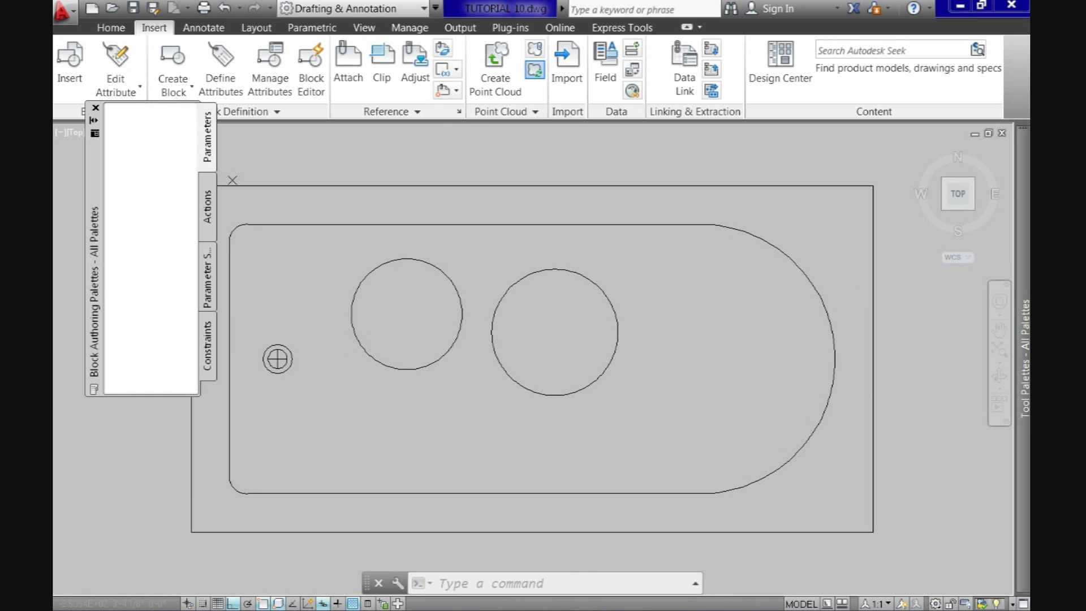
text(u)
key(Return)
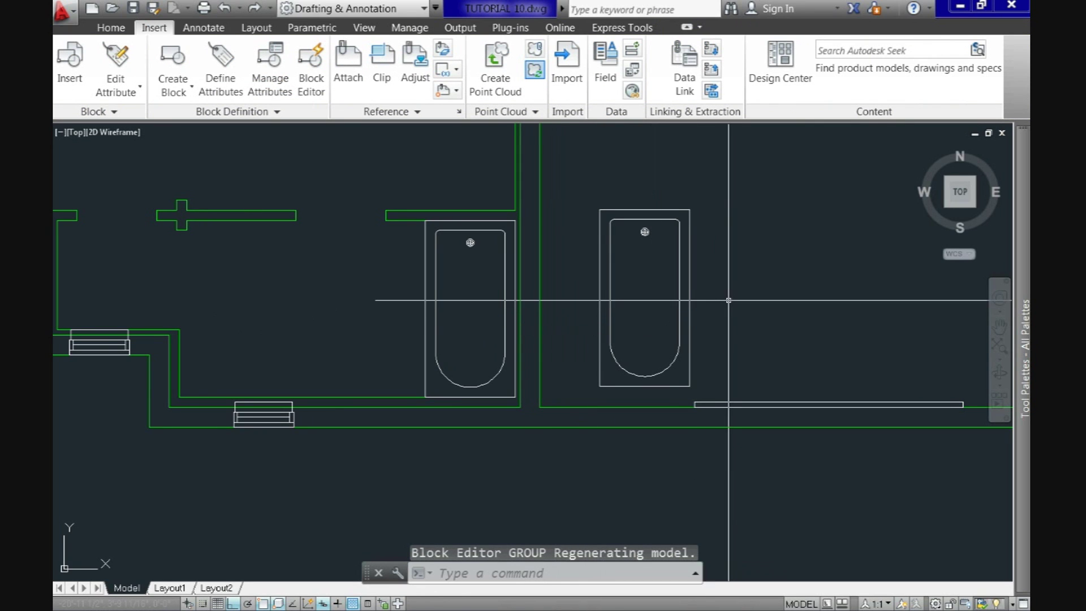
Step: Erase the second bathtub copy and zoom out over the plan
click(702, 300)
click(640, 268)
key(Delete)
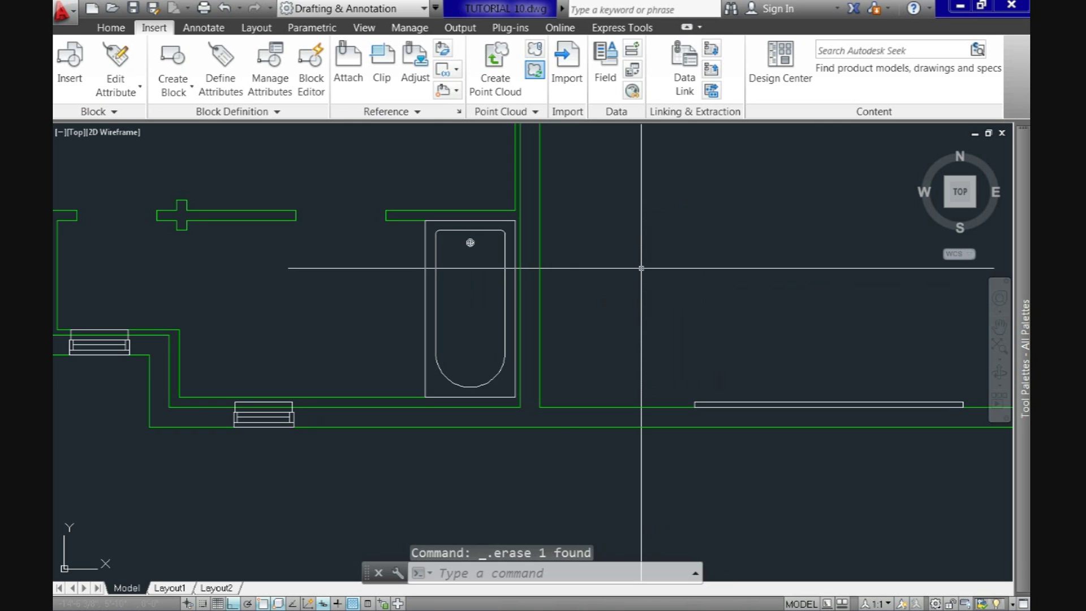
scroll(617, 252, down, 2)
scroll(618, 252, down, 2)
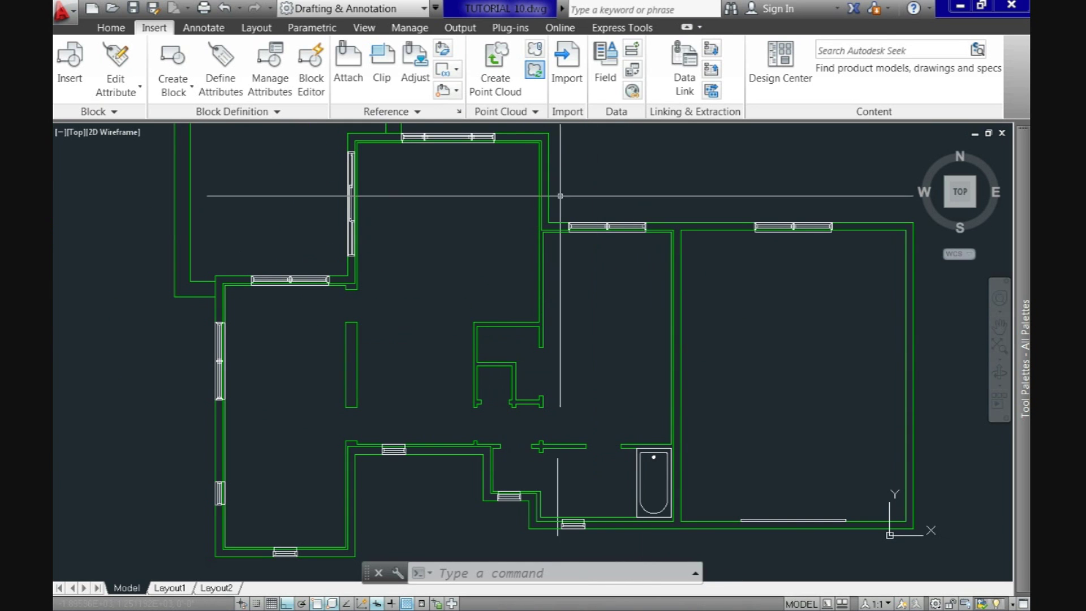
click(371, 28)
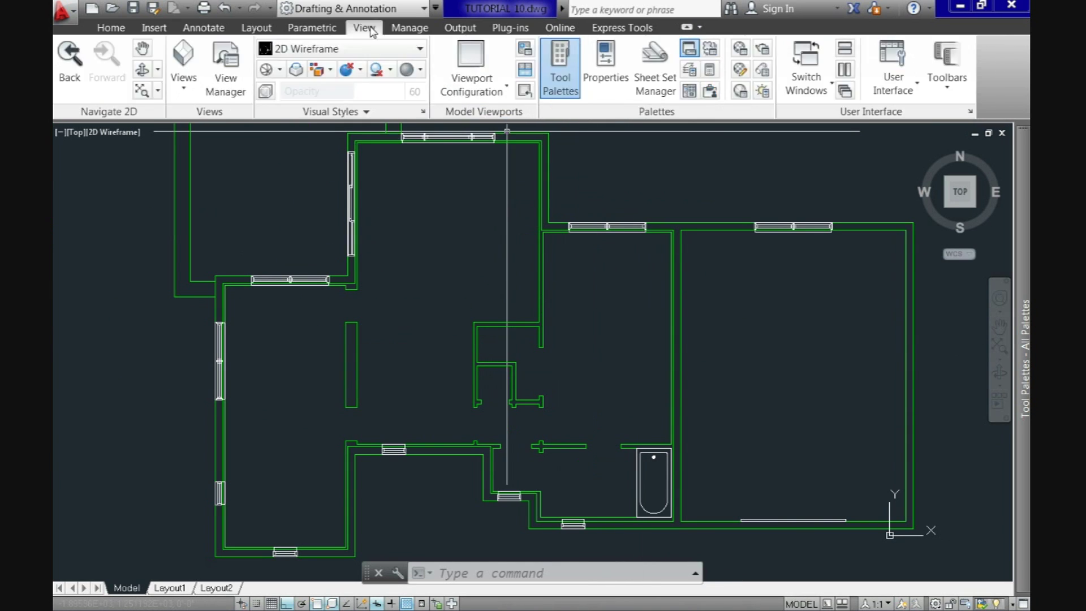
Step: Insert the Toilet-top block from DesignCenter left of the floor plan at rotation 0
click(689, 92)
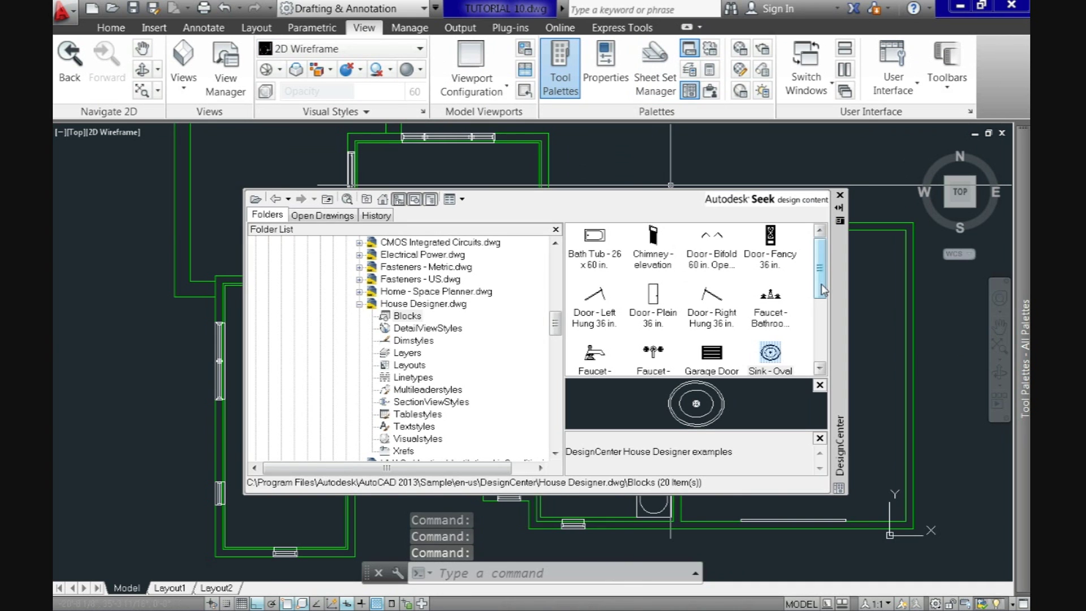
drag(820, 289, 827, 346)
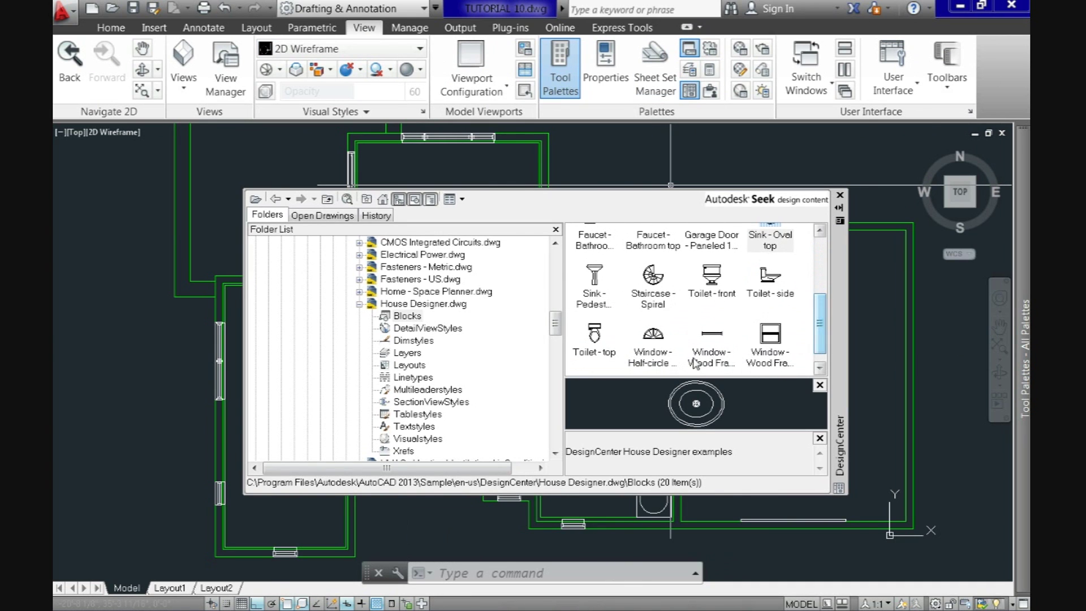
double_click(595, 334)
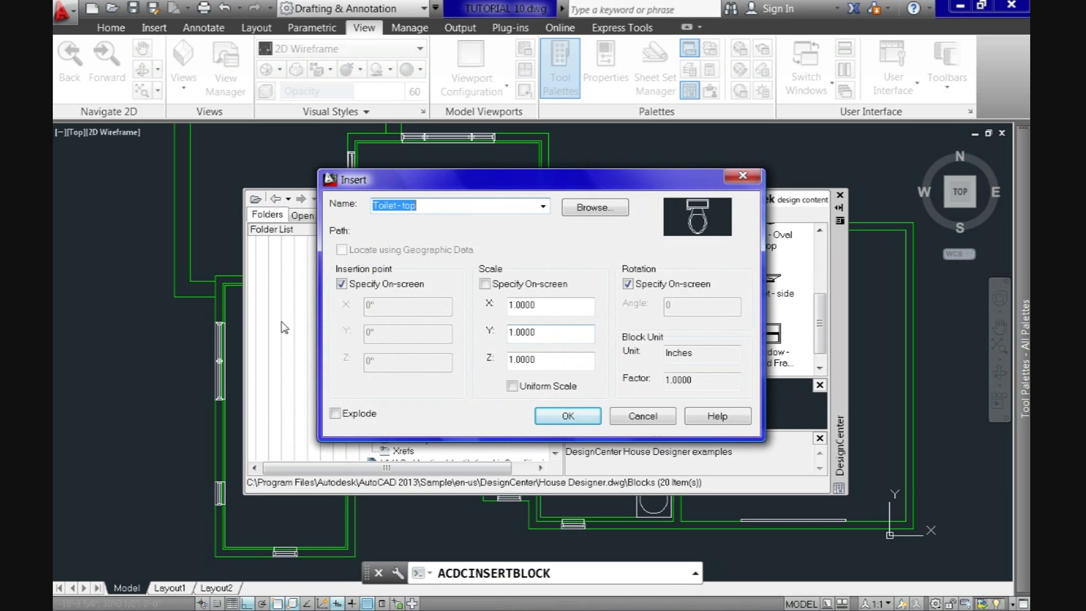
click(567, 417)
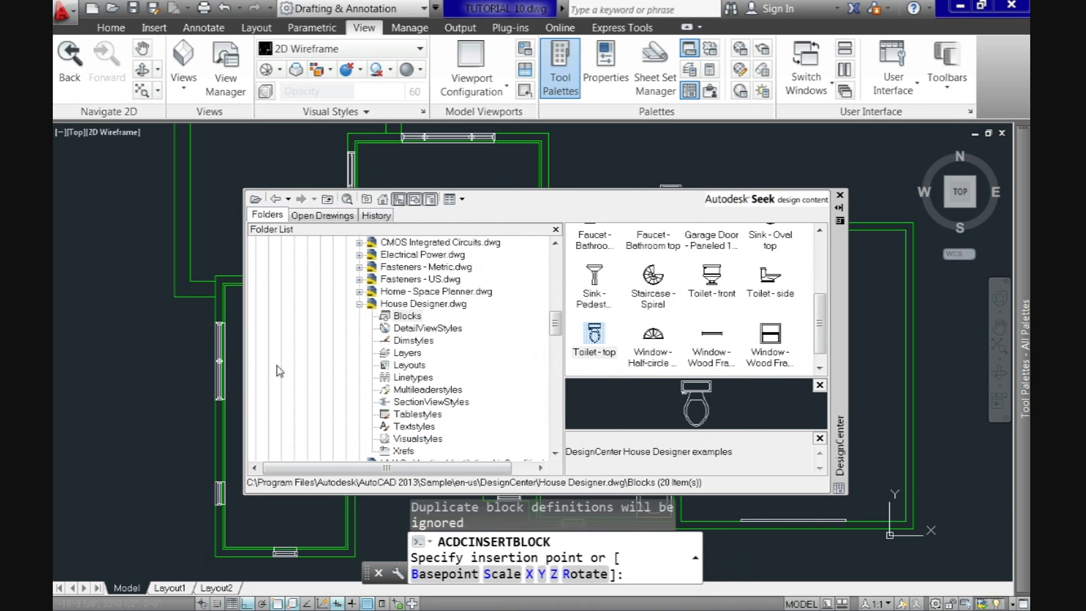
click(188, 356)
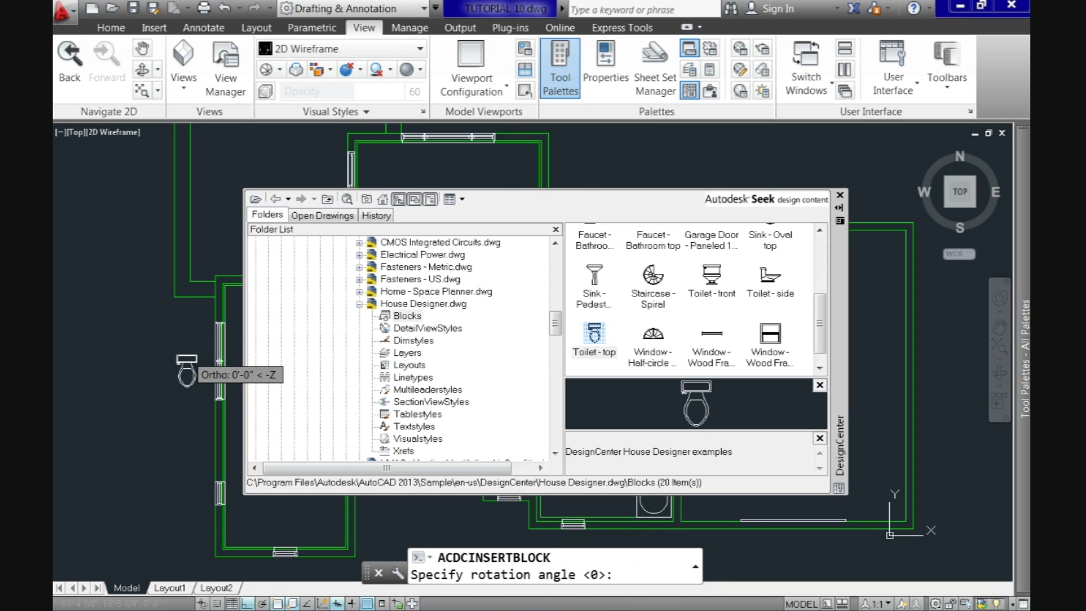
key(Return)
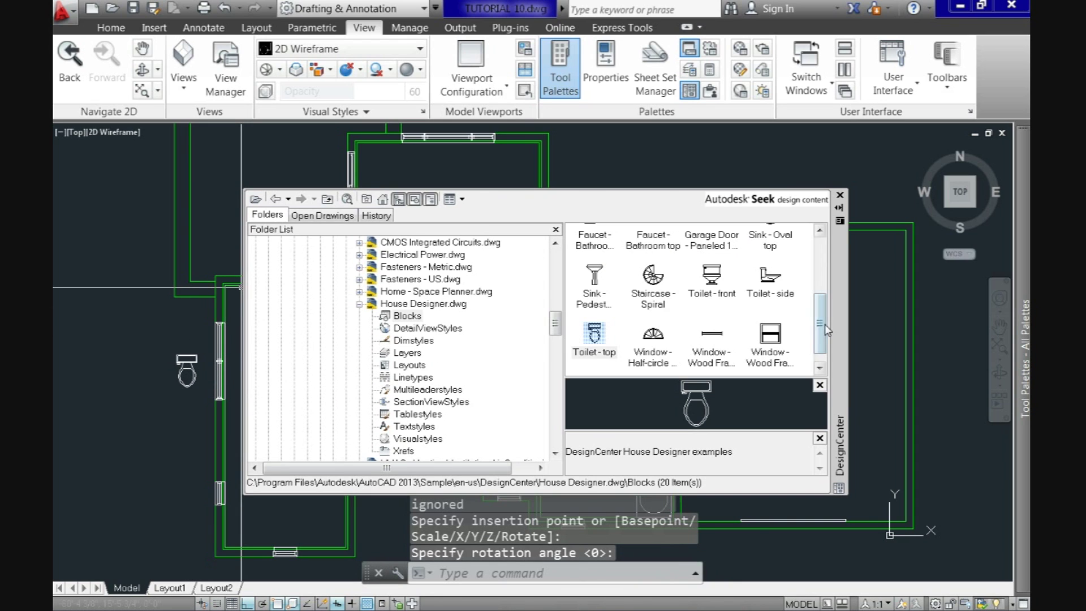
Step: Drag the Faucet-Bathroom top block into the drawing and close DesignCenter
drag(825, 324, 830, 302)
click(650, 274)
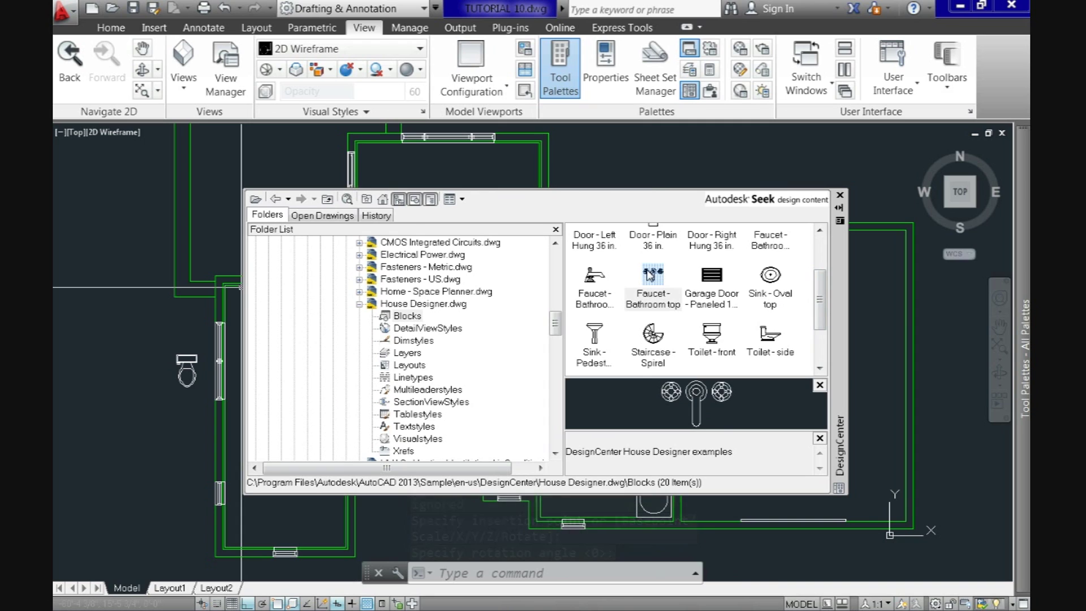
drag(650, 275, 677, 160)
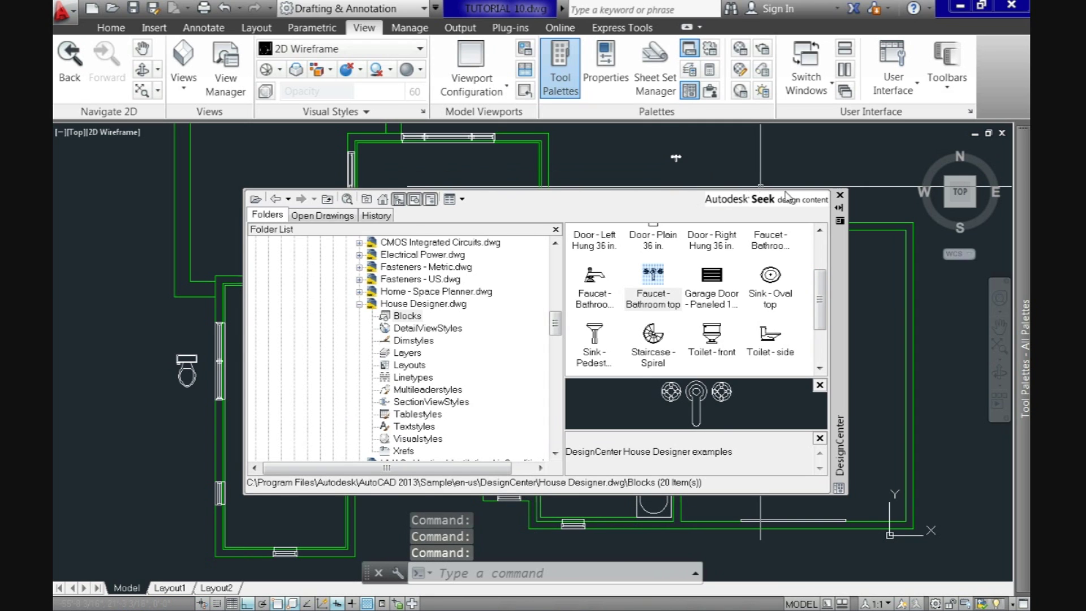
click(839, 195)
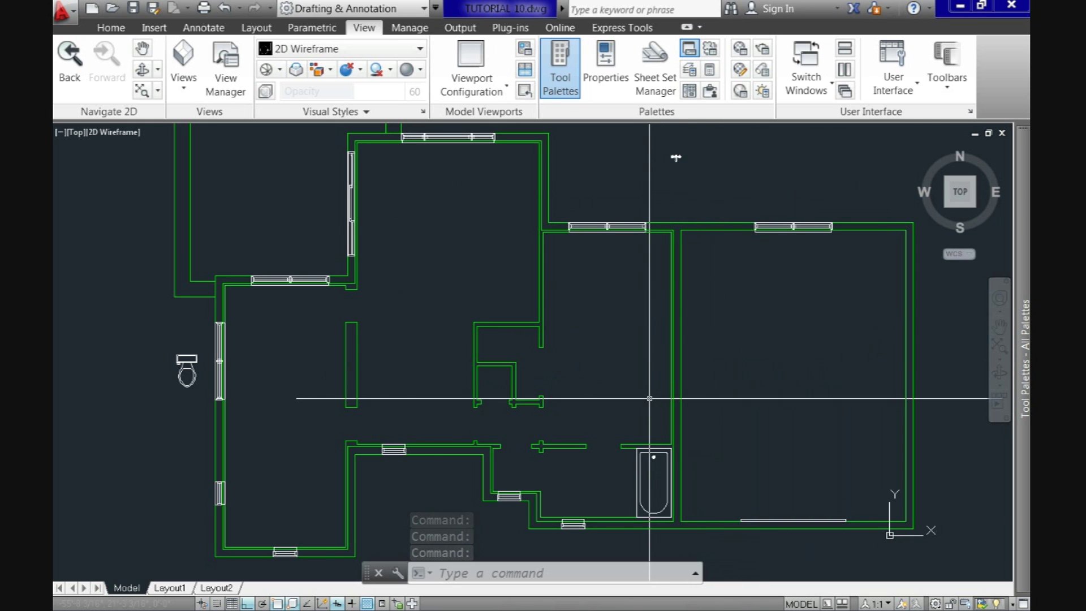
Step: Move the toilet from outside the plan into the bathroom
text(m)
key(Return)
click(187, 358)
key(Return)
click(188, 359)
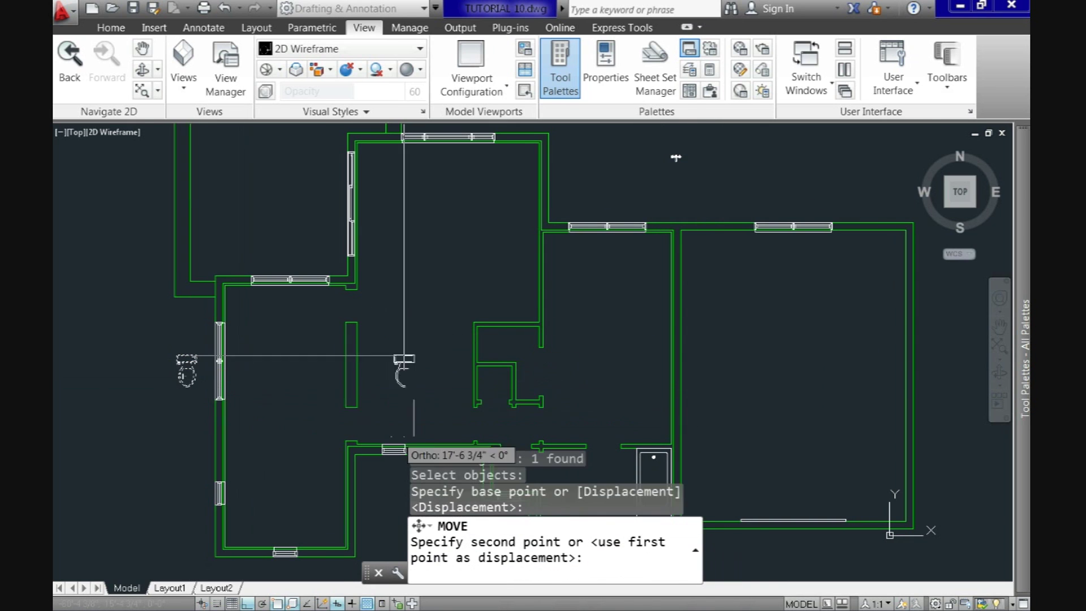
scroll(544, 402, up, 5)
middle_drag(539, 350, 524, 237)
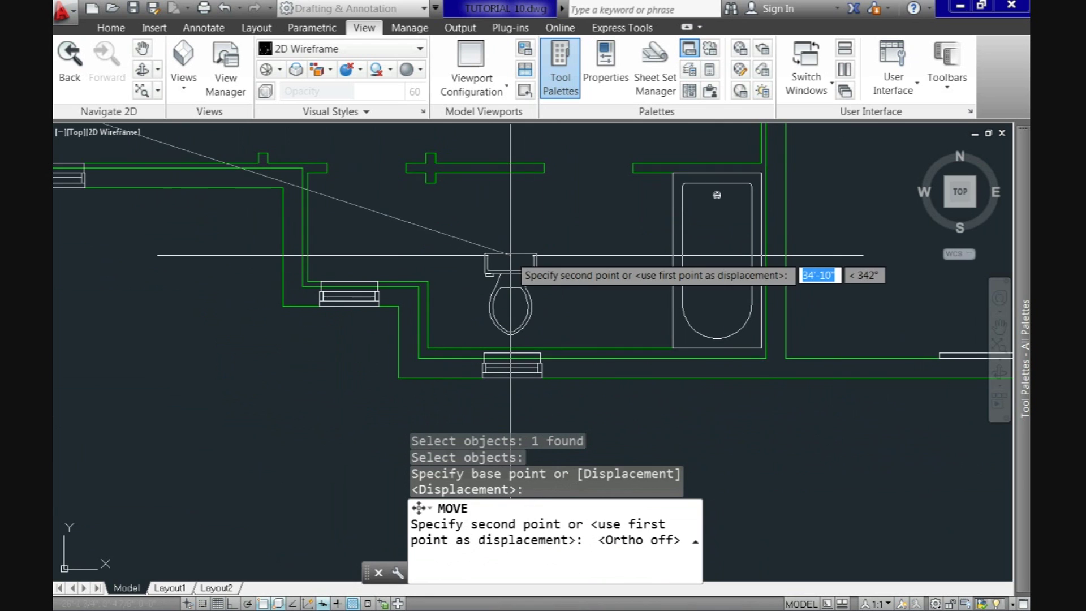
click(510, 255)
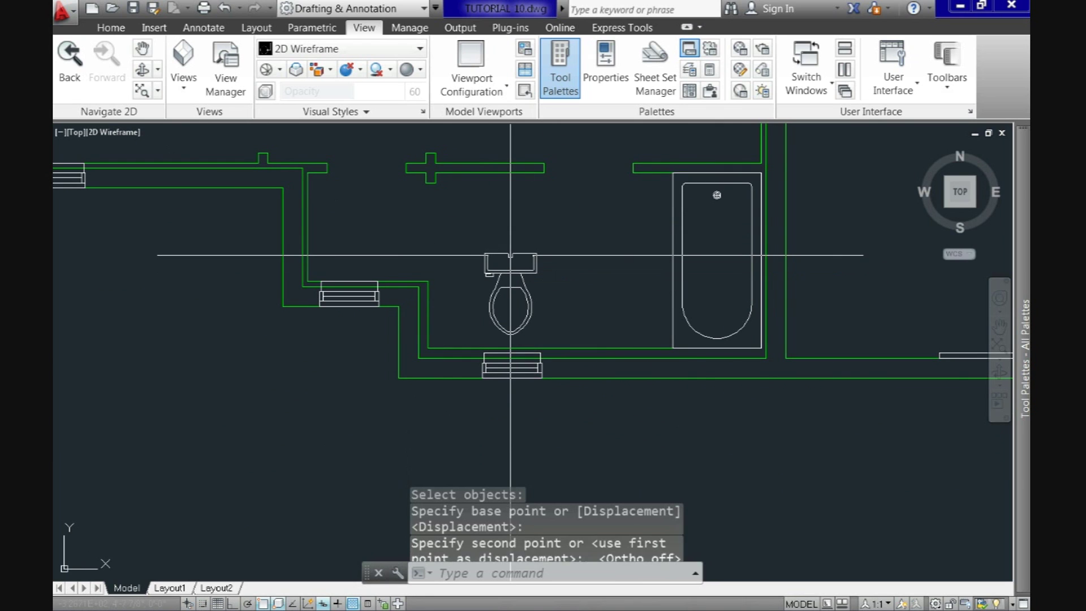
Step: Rotate the toilet 180 degrees
text(ro)
key(Return)
click(579, 300)
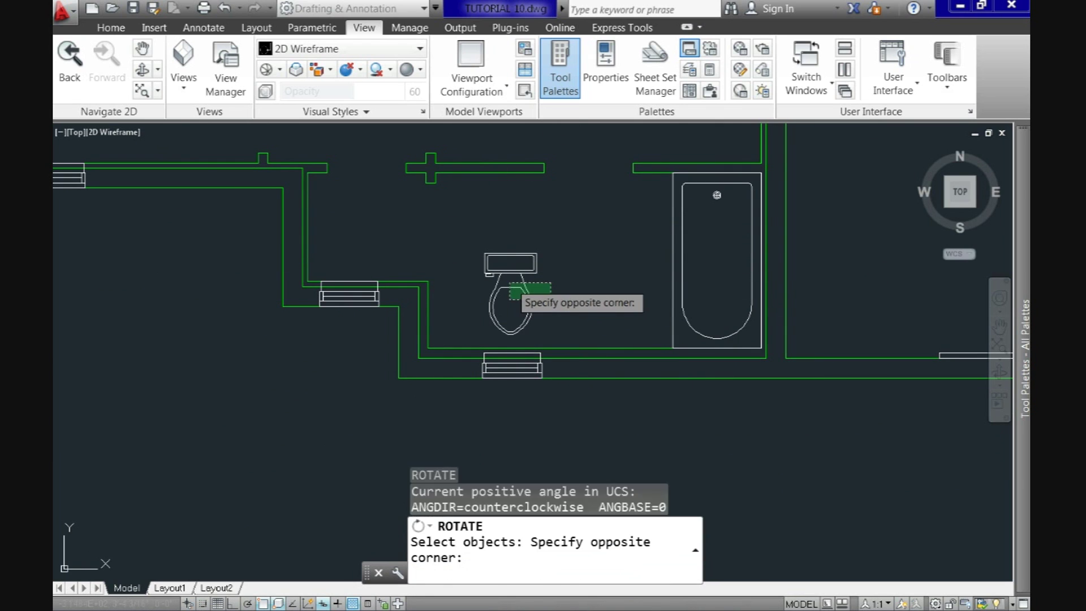
click(444, 286)
key(Return)
click(520, 306)
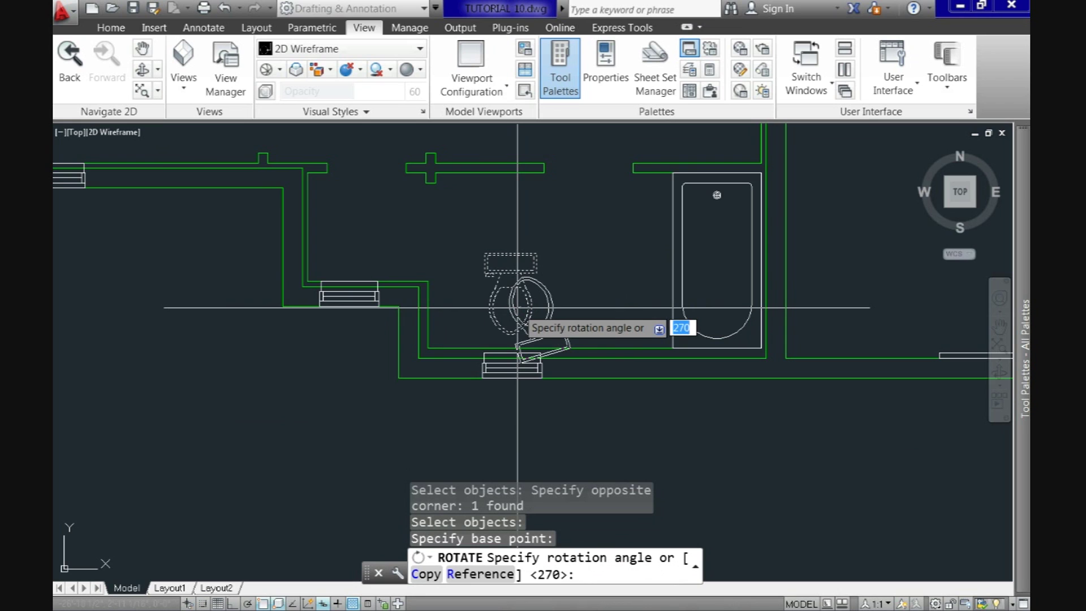
key(Return)
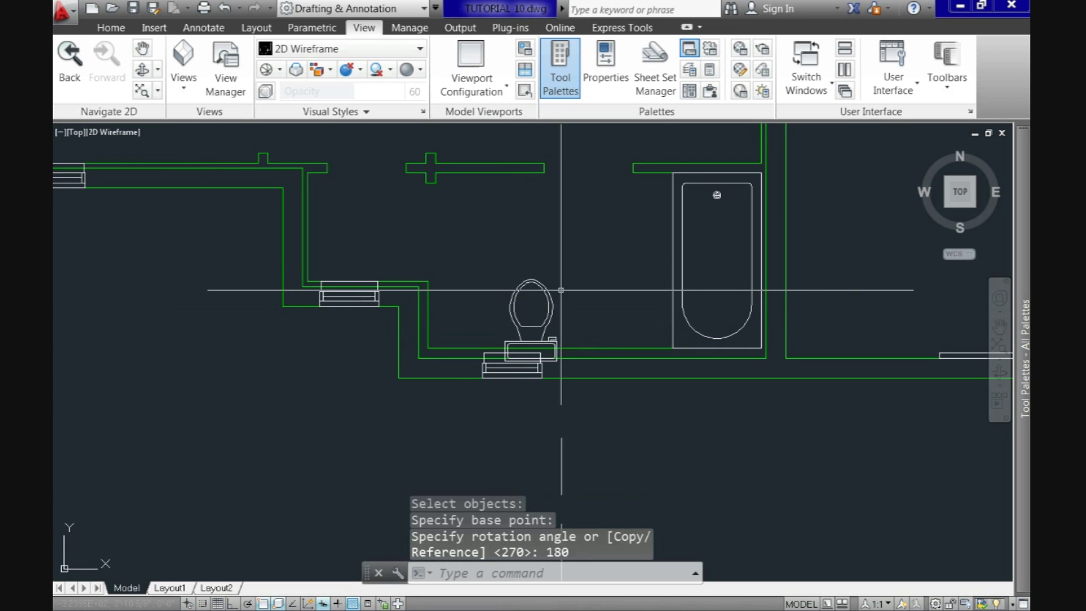
Step: Move the toilet so its tank corner snaps against the bottom wall
text(m)
key(Return)
click(566, 314)
click(537, 306)
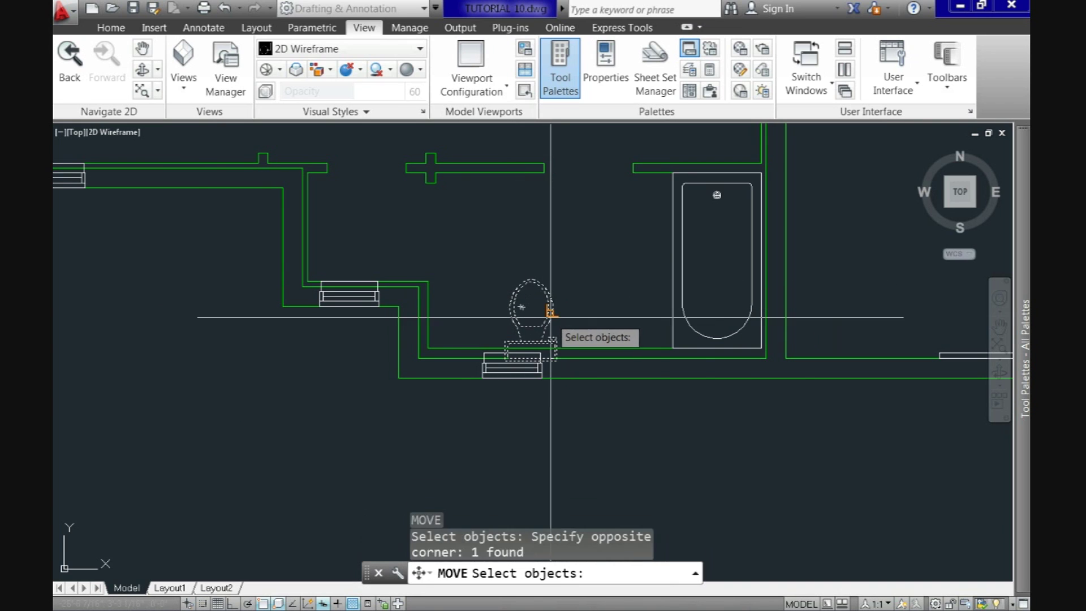
key(Return)
scroll(545, 365, up, 2)
scroll(546, 365, up, 3)
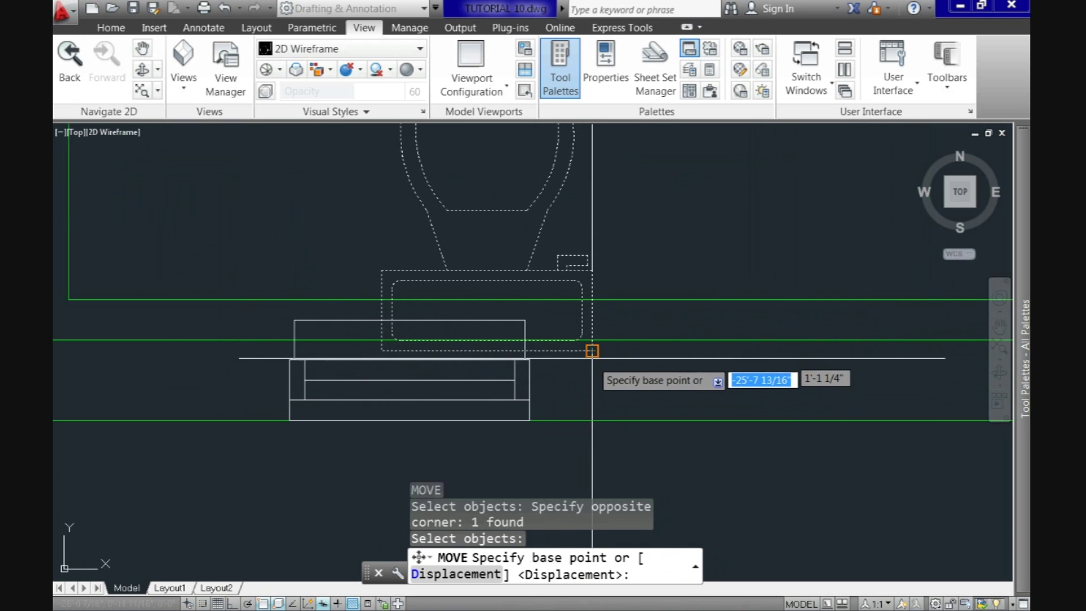
click(592, 384)
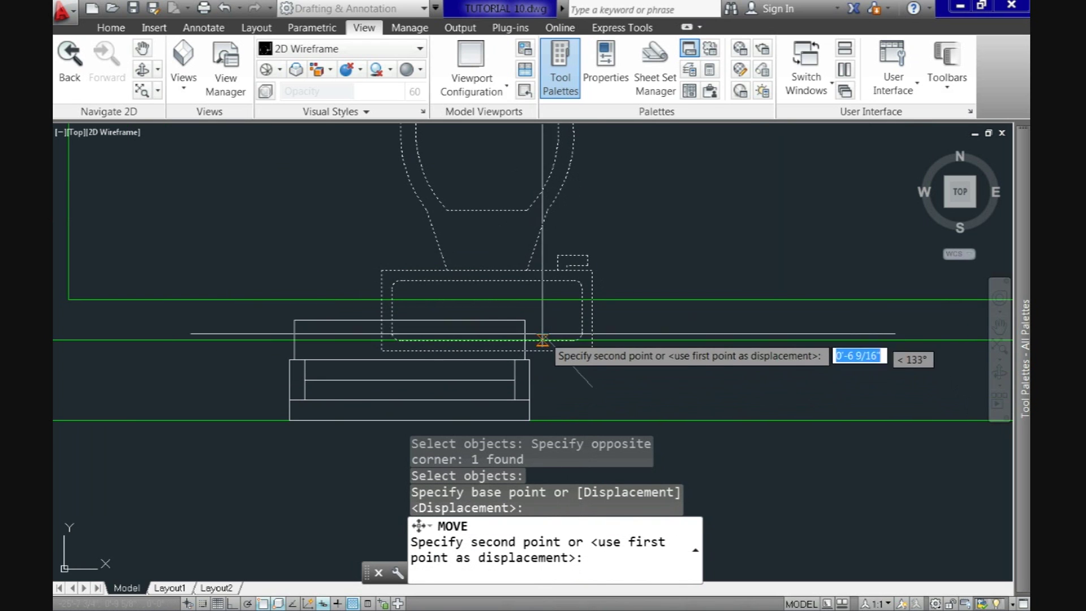
click(525, 319)
scroll(553, 315, down, 4)
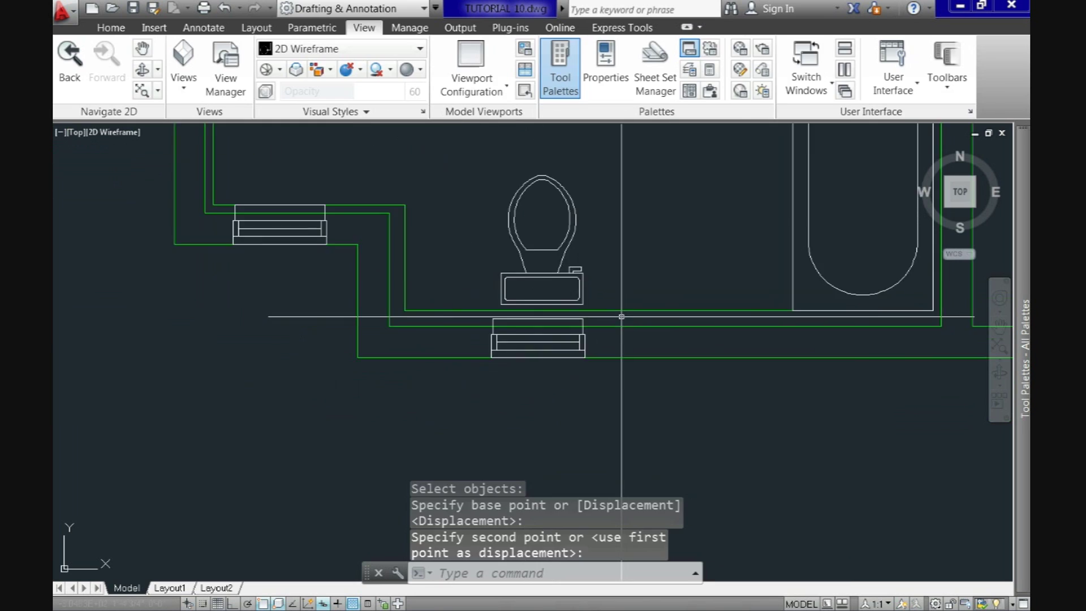
click(111, 28)
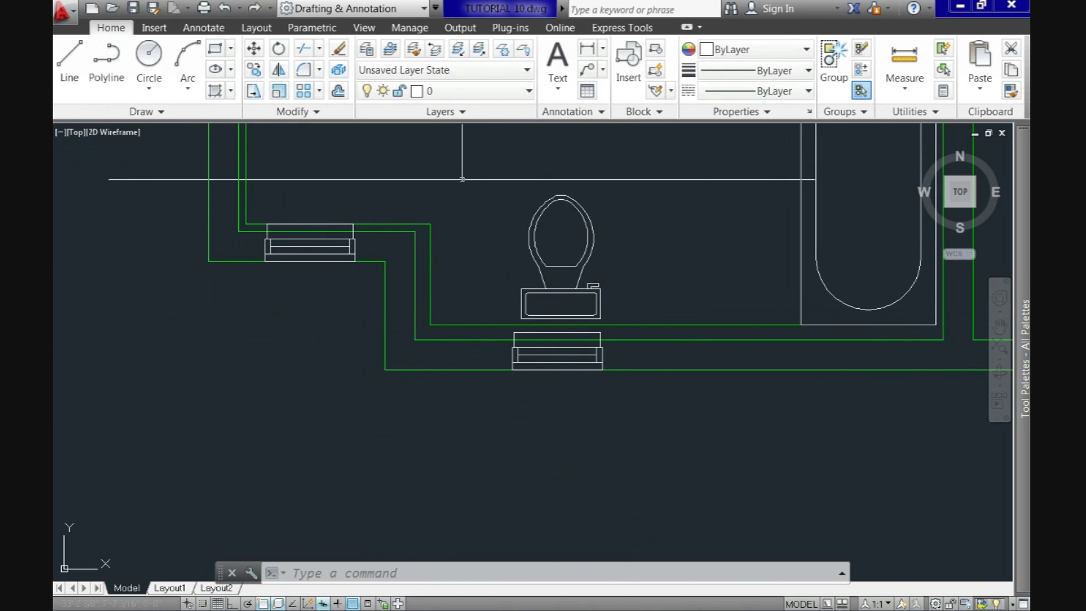
Step: Draw a 4'-0" by 1'-10" sink cabinet rectangle beside the bathtub
click(216, 49)
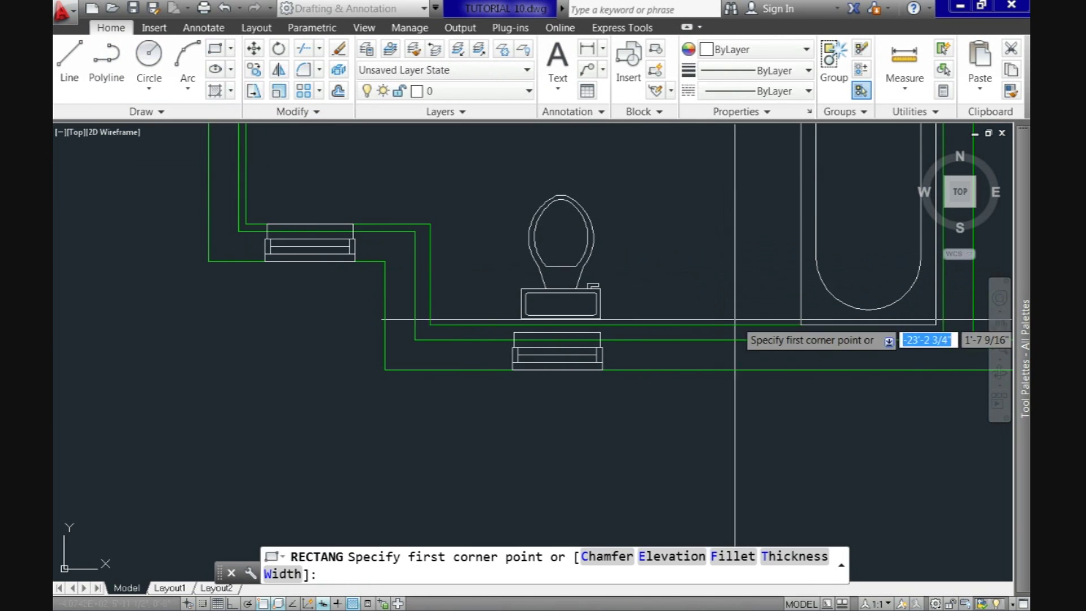
click(800, 325)
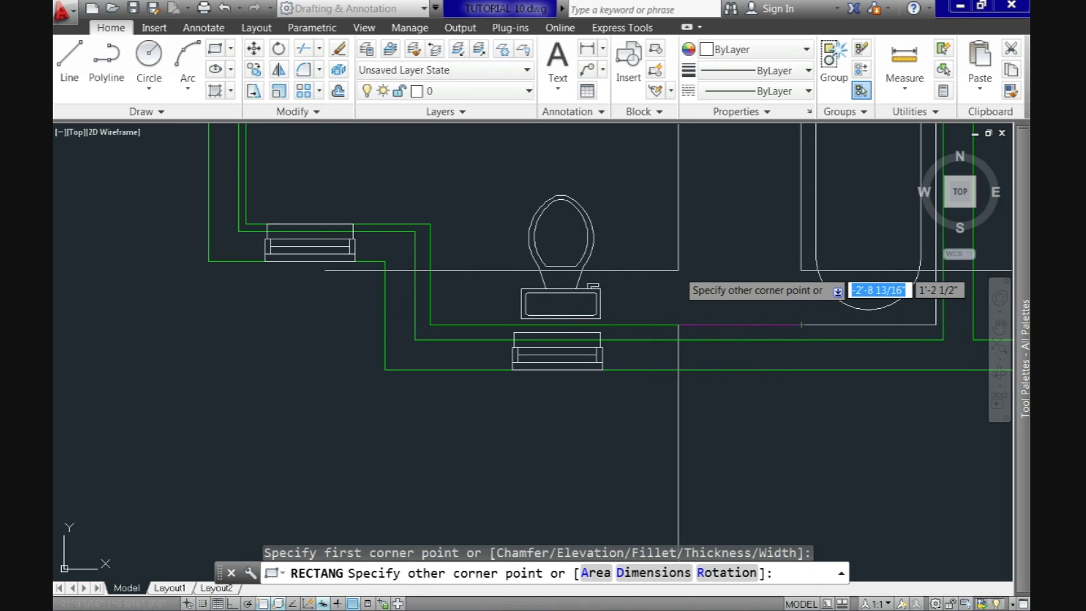
key(Return)
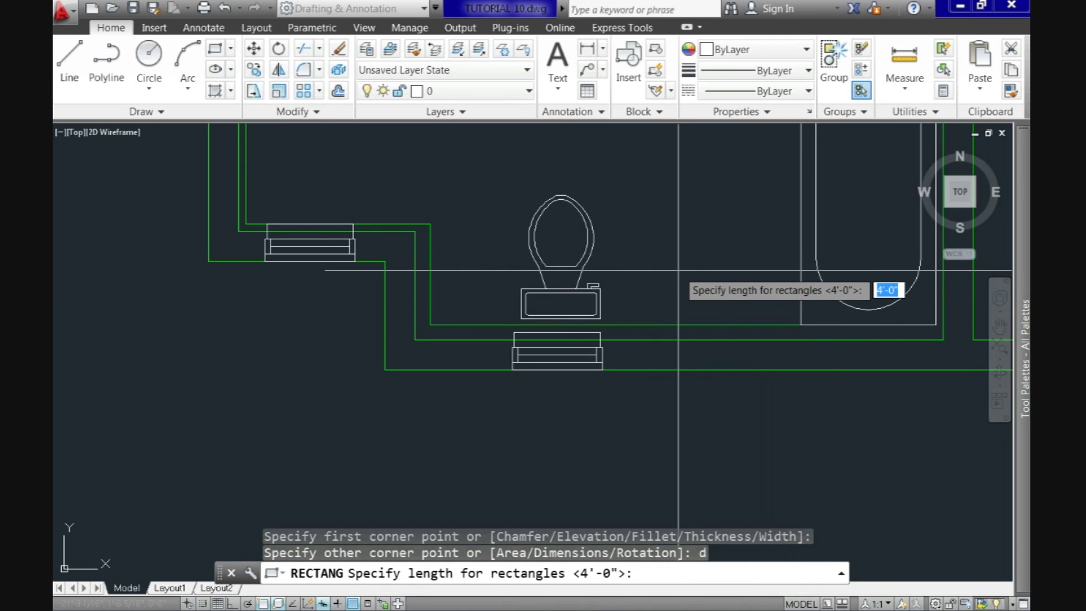
key(Return)
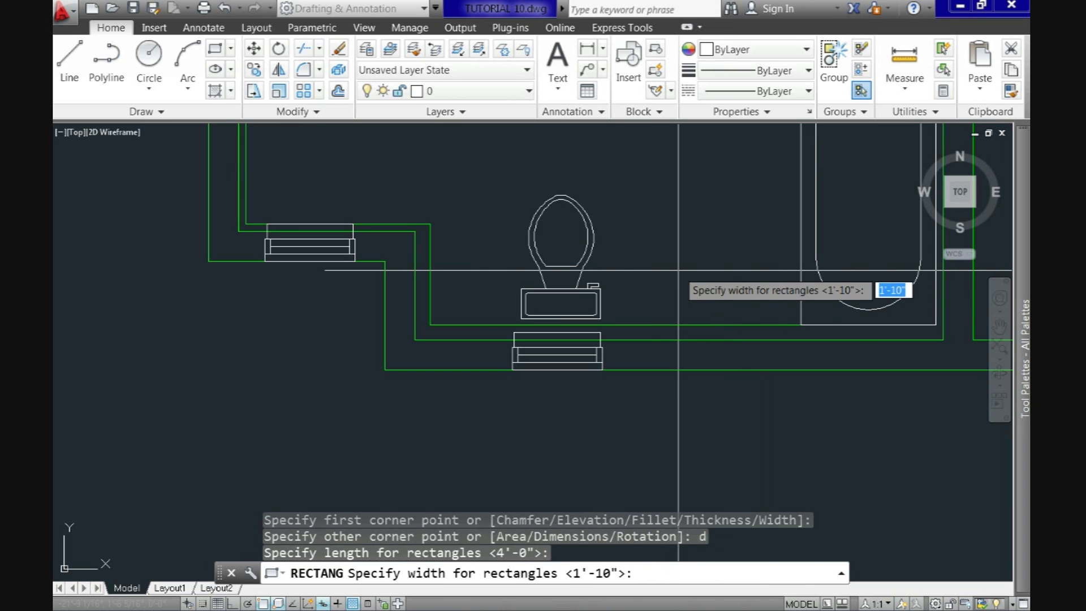
key(Return)
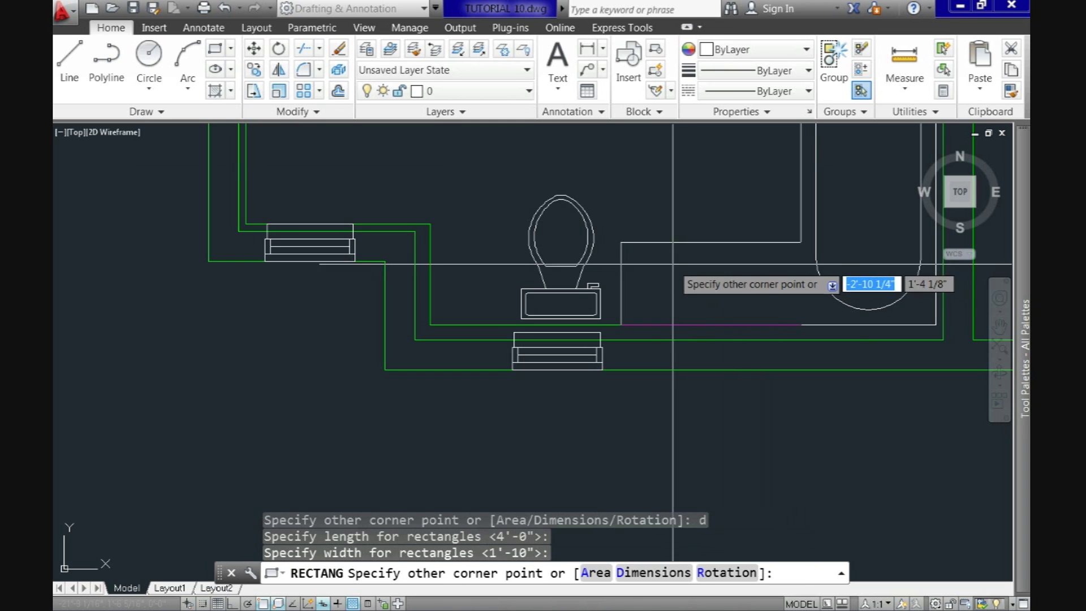
click(610, 222)
Step: Shift the cabinet rectangle 10 inches left with displacement @-10,0
text(m)
key(Return)
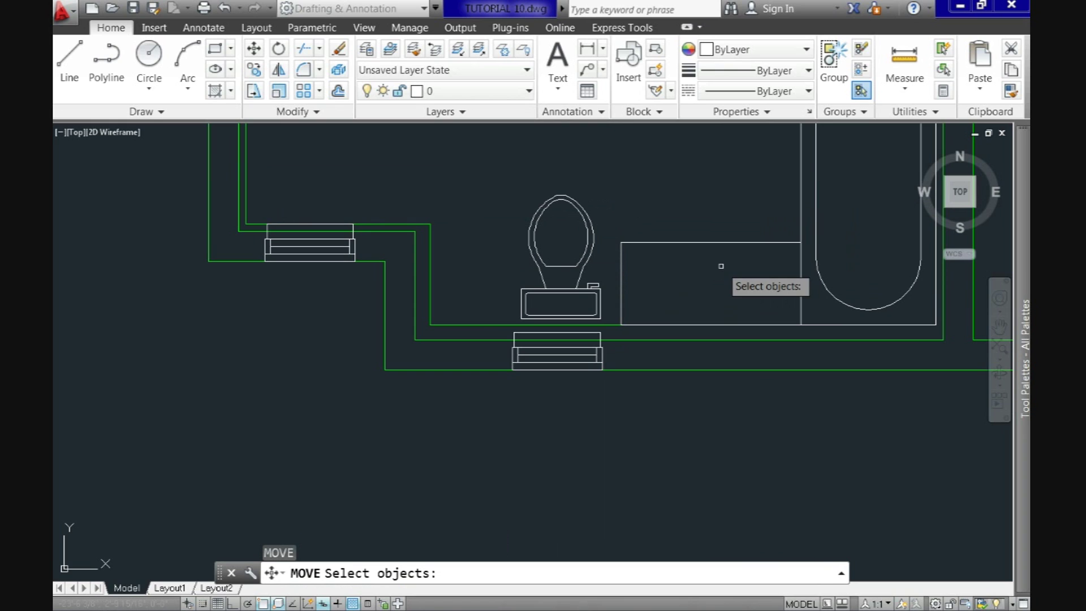
click(689, 271)
click(668, 227)
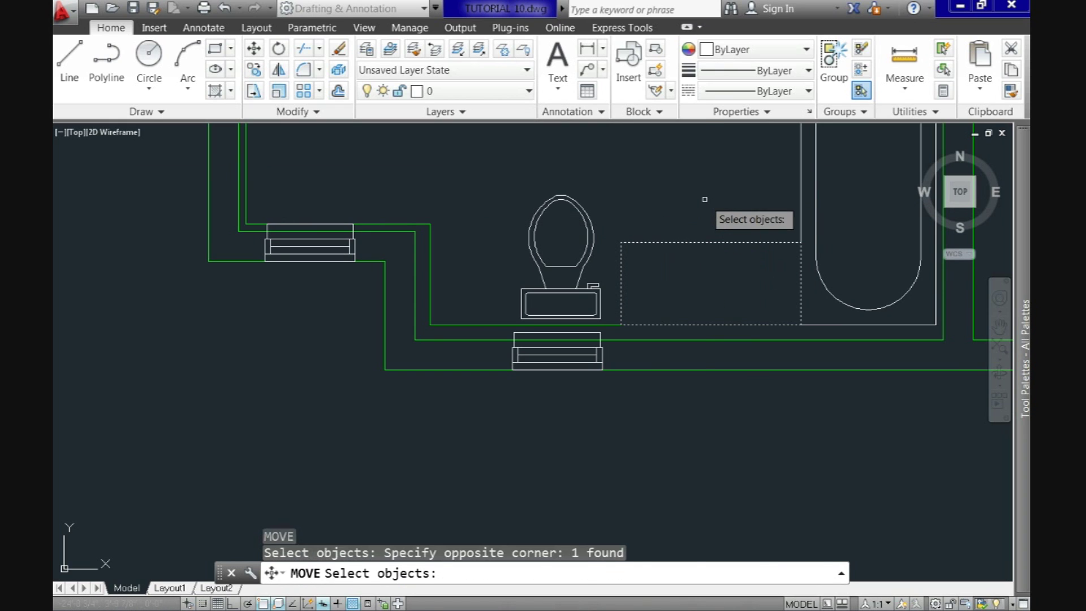
key(Return)
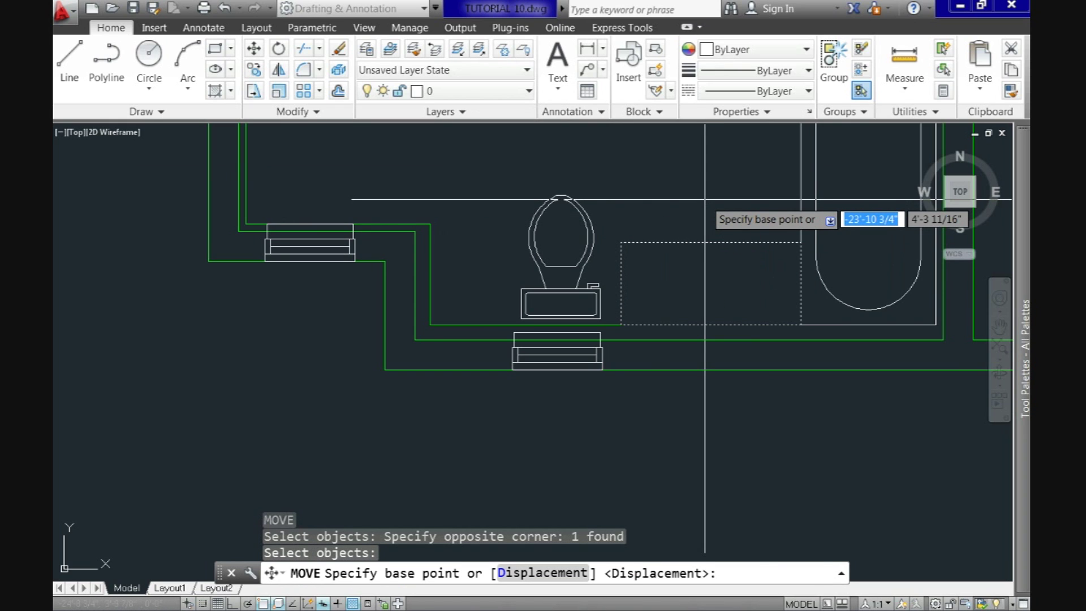
text(d)
key(Return)
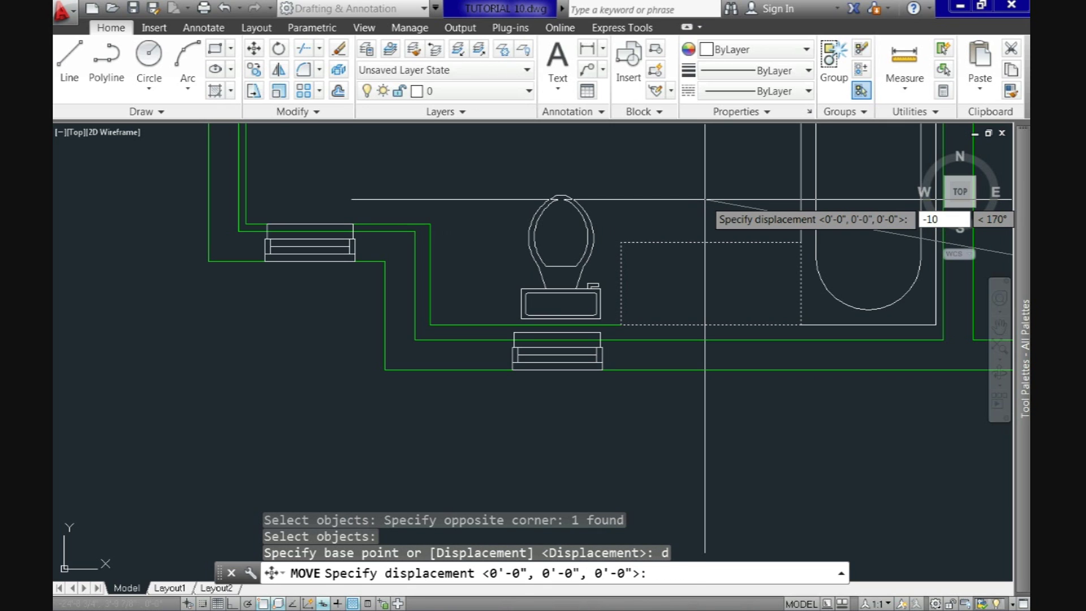
key(Tab)
key(Return)
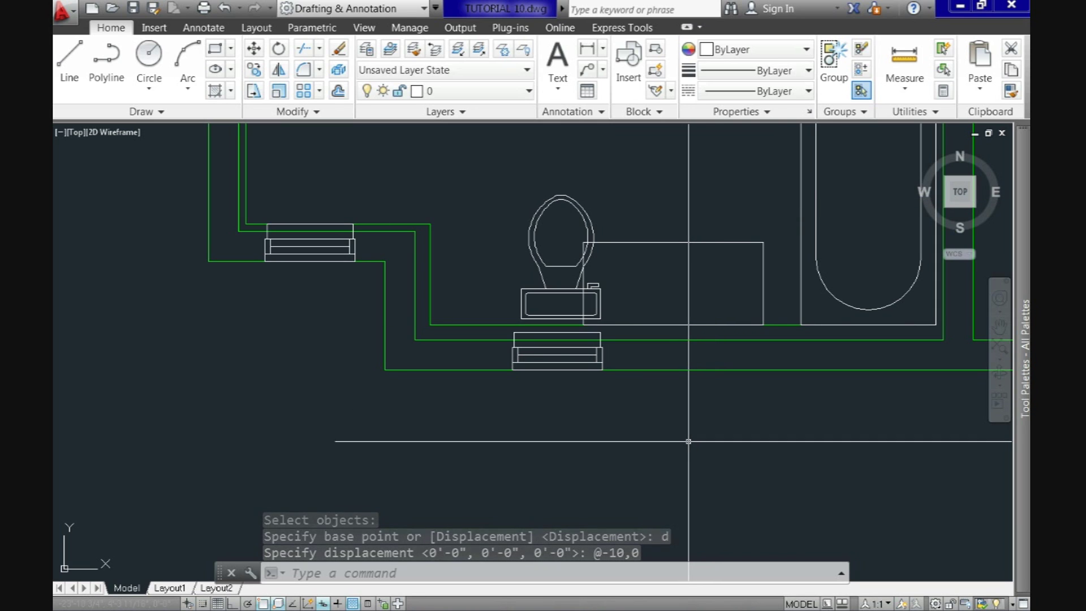
text(m)
key(Return)
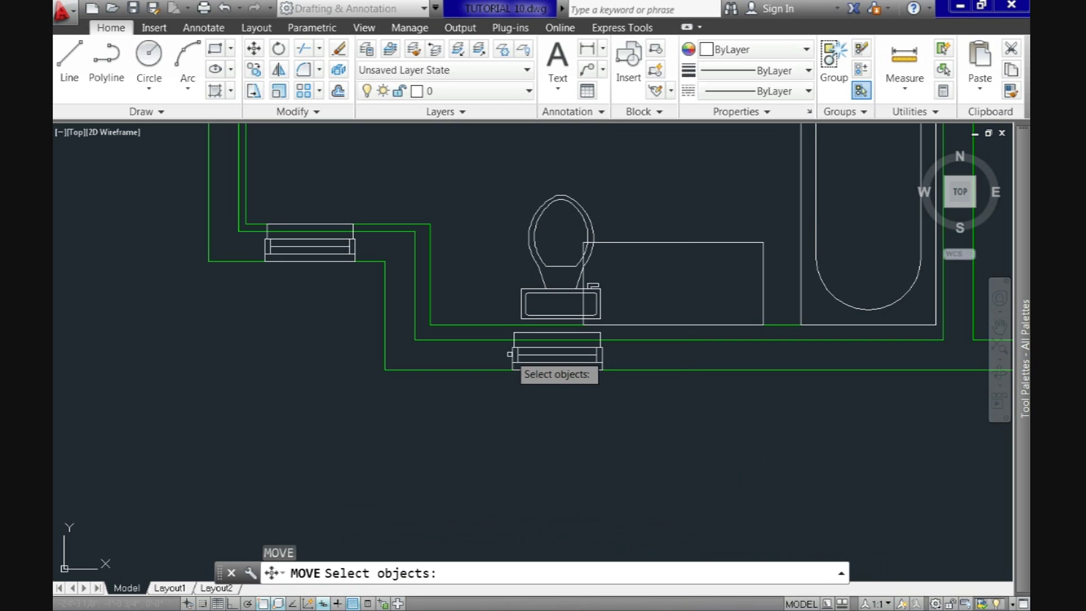
Step: Move the window block and toilet 13 inches left with displacement @-13,0
click(509, 354)
click(513, 345)
click(526, 308)
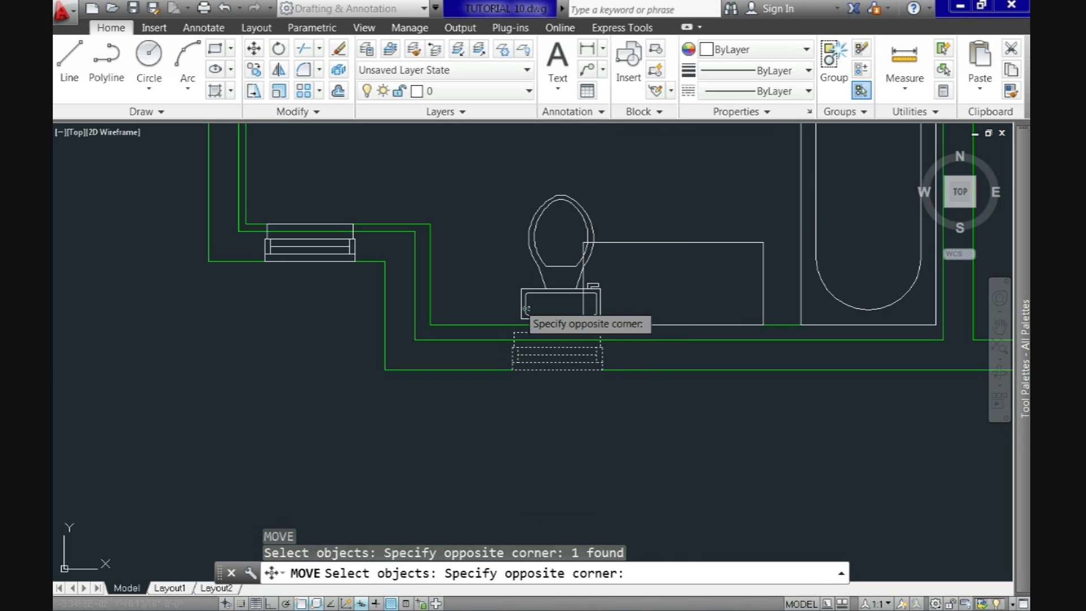
click(509, 325)
key(Return)
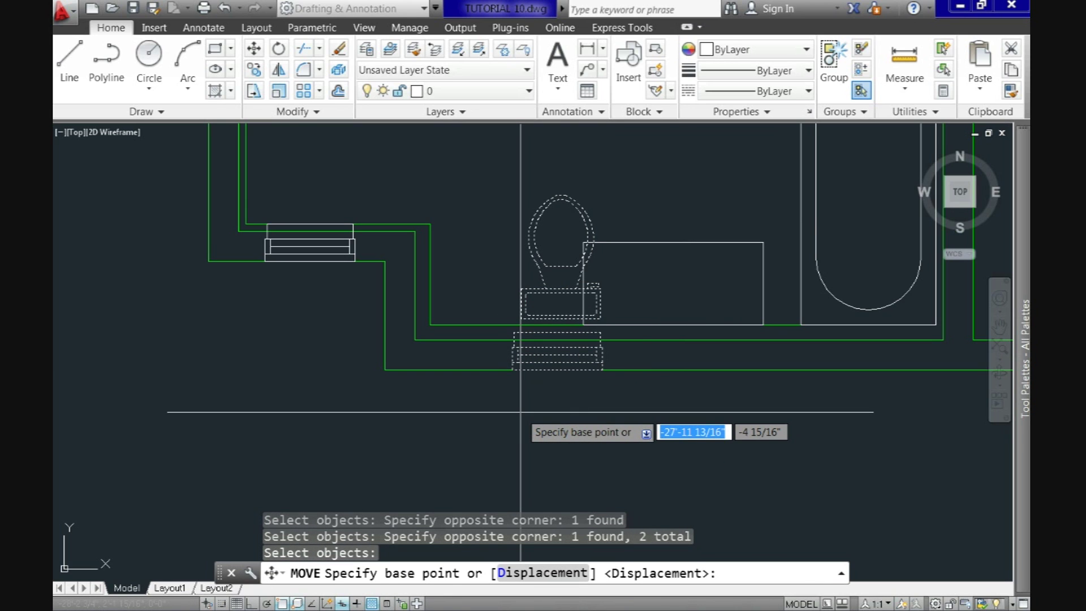
text(d)
key(Return)
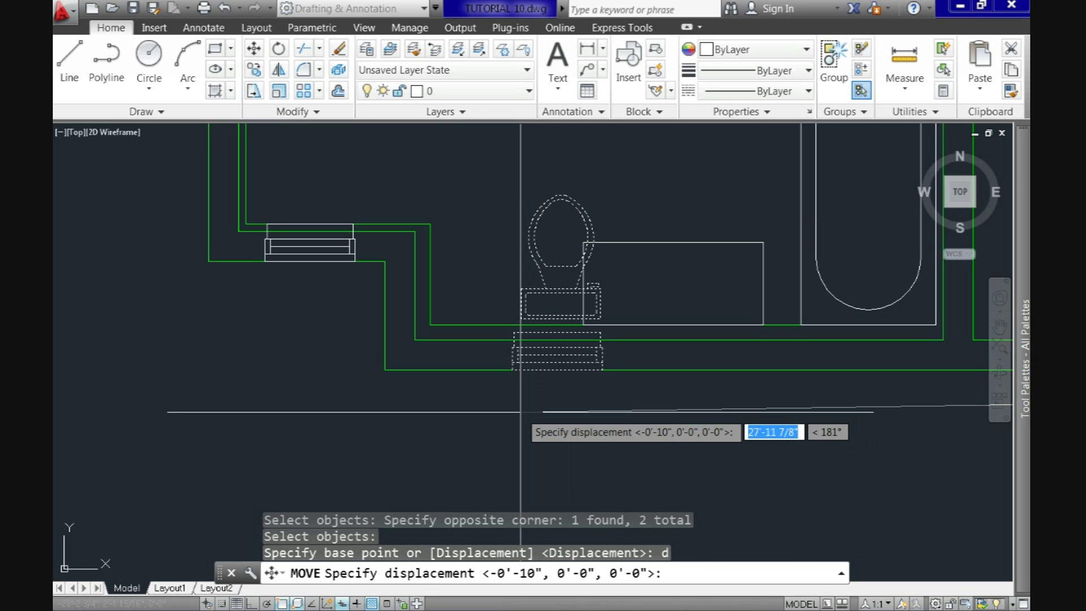
key(Tab)
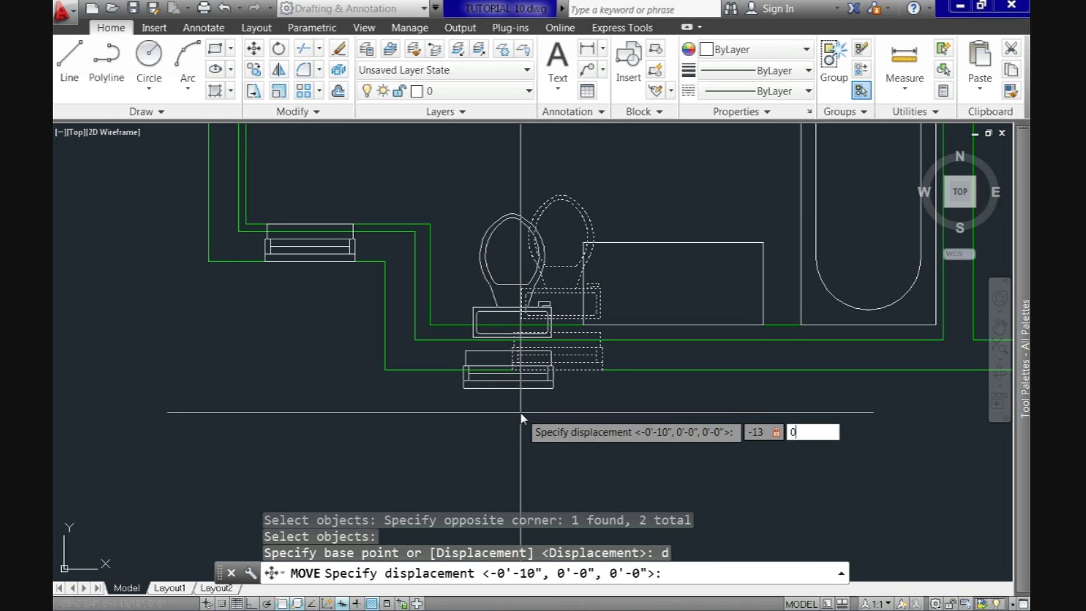
key(Return)
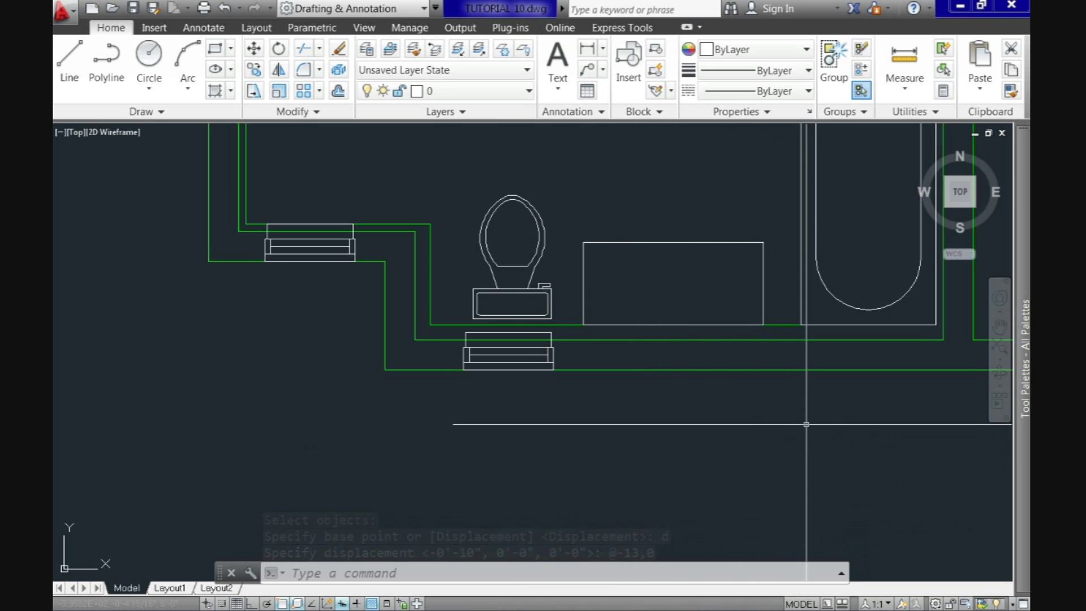
scroll(806, 424, down, 4)
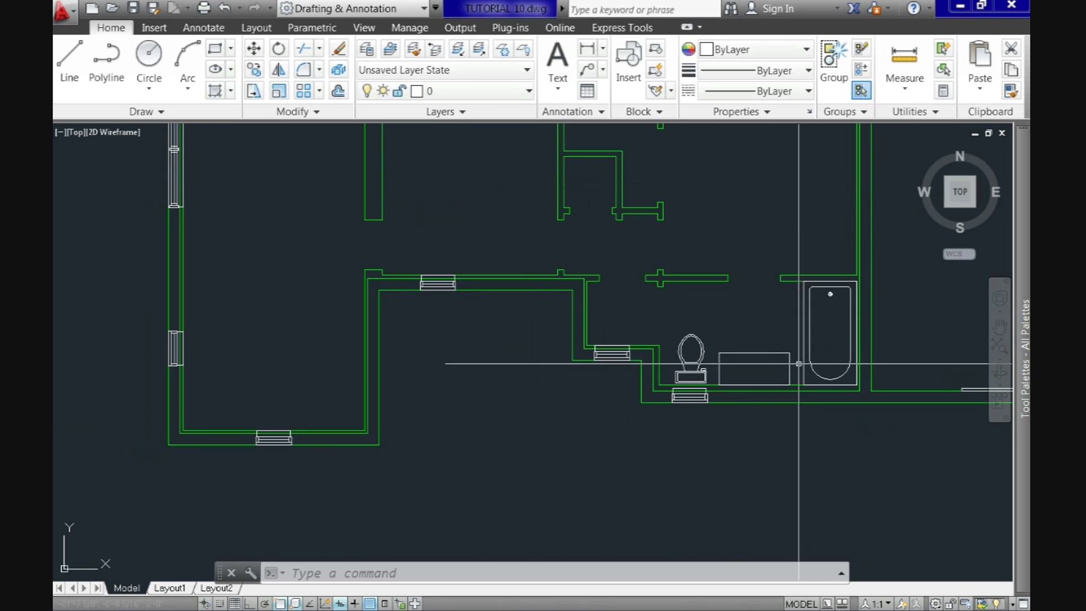
Step: Zoom to the full plan and move the faucet onto the cabinet's top edge
middle_drag(773, 322, 686, 455)
middle_click(598, 332)
middle_click(598, 331)
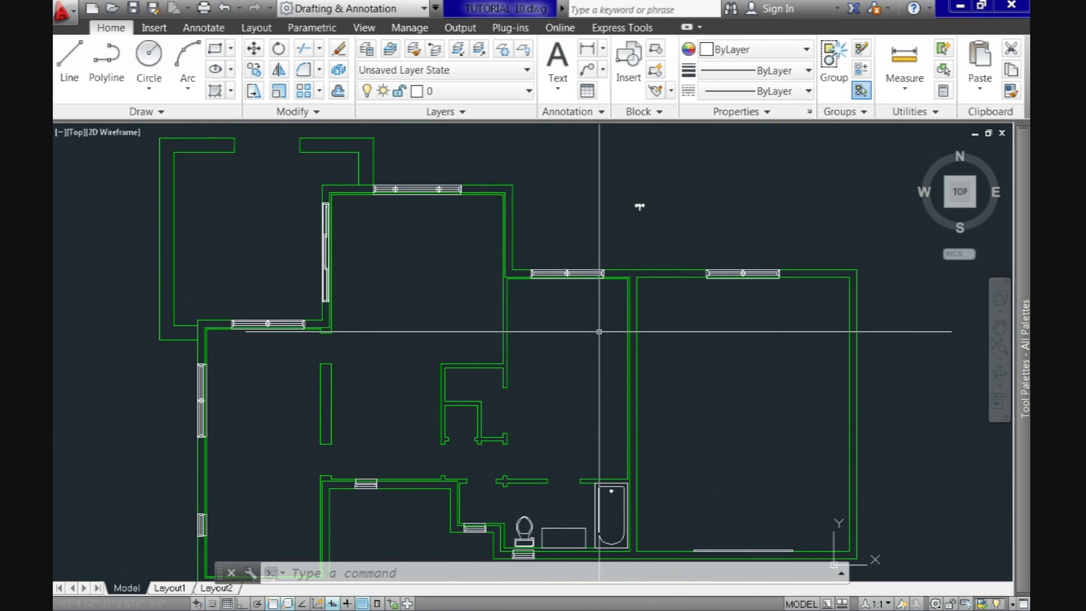
key(Return)
click(620, 189)
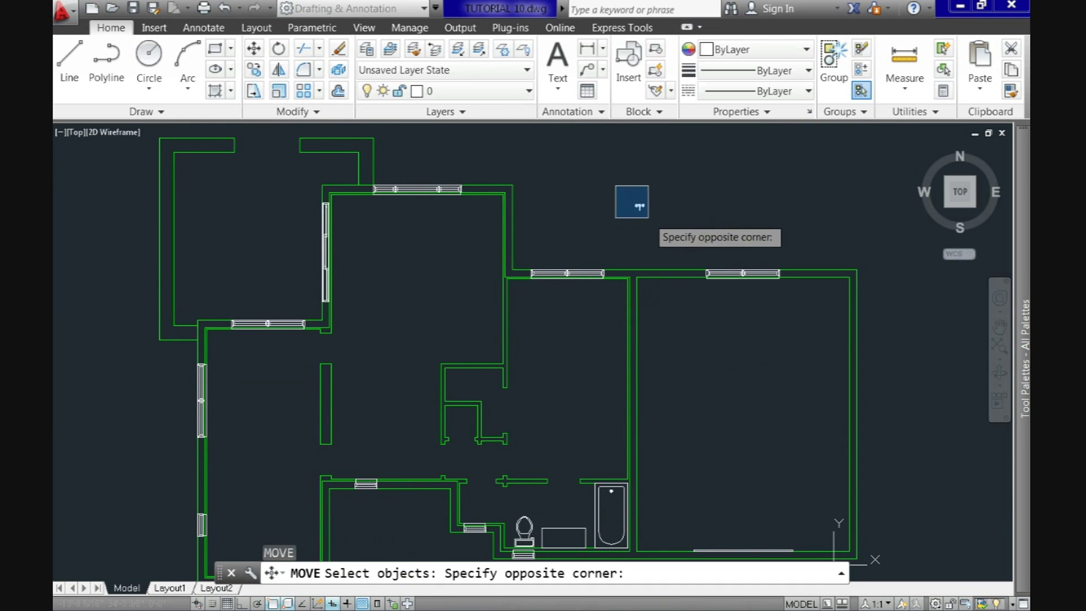
click(658, 220)
key(Return)
scroll(642, 209, up, 8)
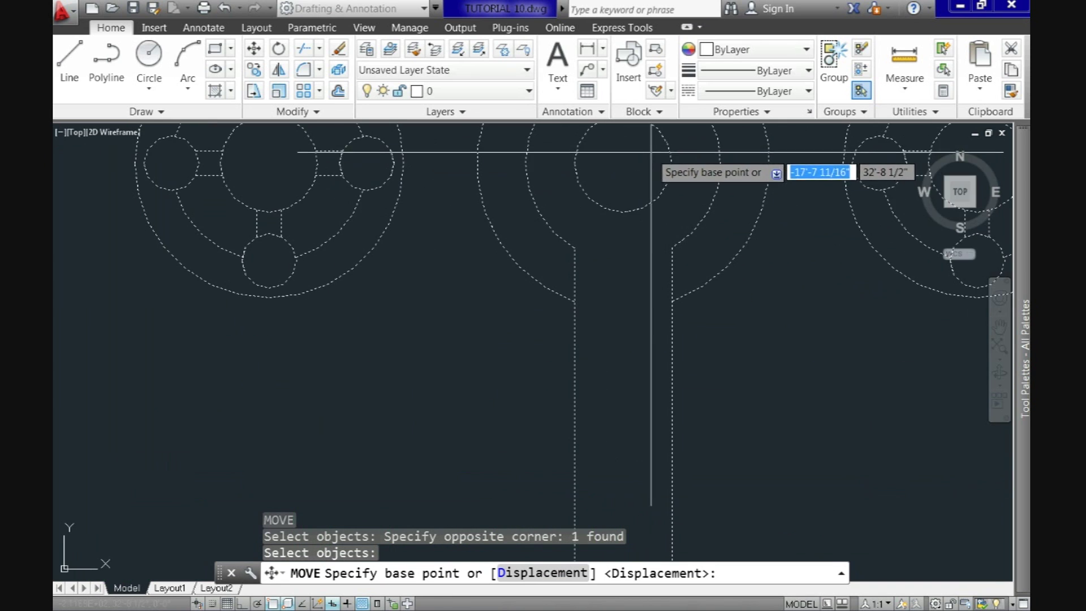
click(631, 167)
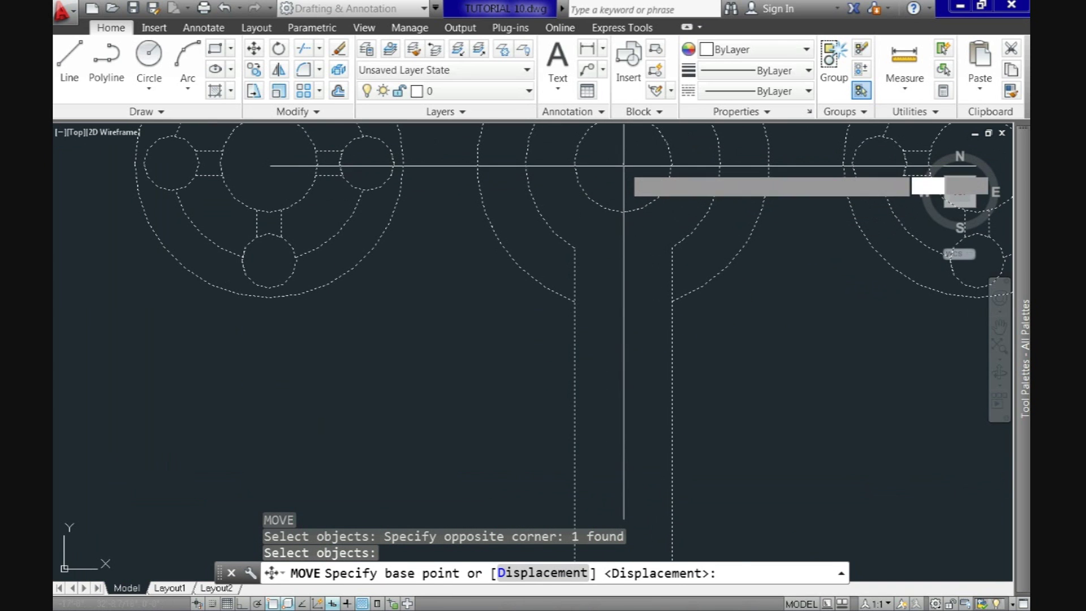
scroll(631, 167, down, 5)
scroll(630, 167, down, 3)
scroll(635, 388, up, 6)
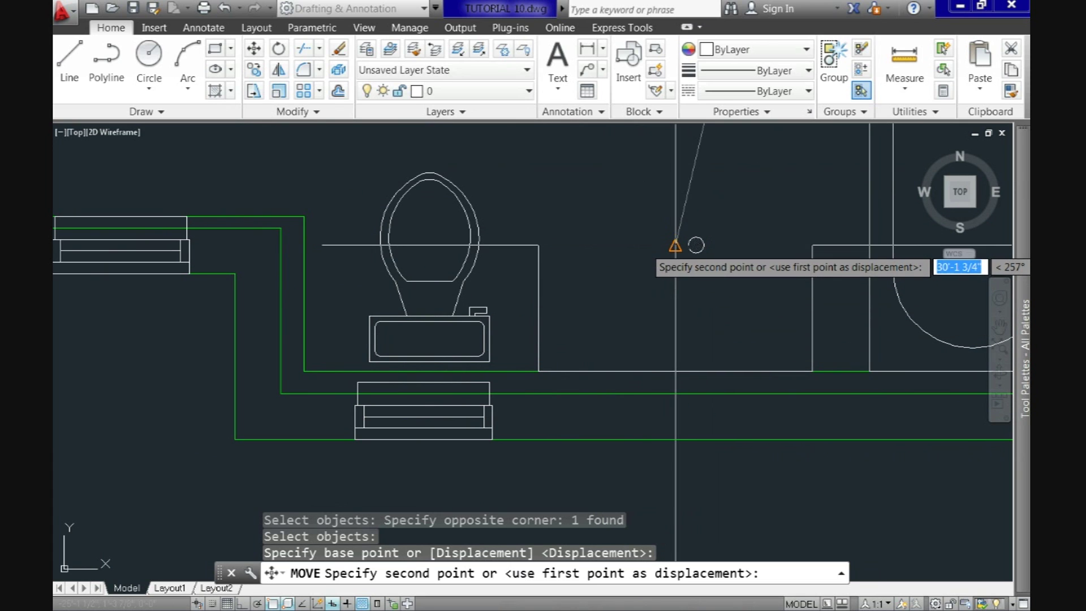
click(674, 245)
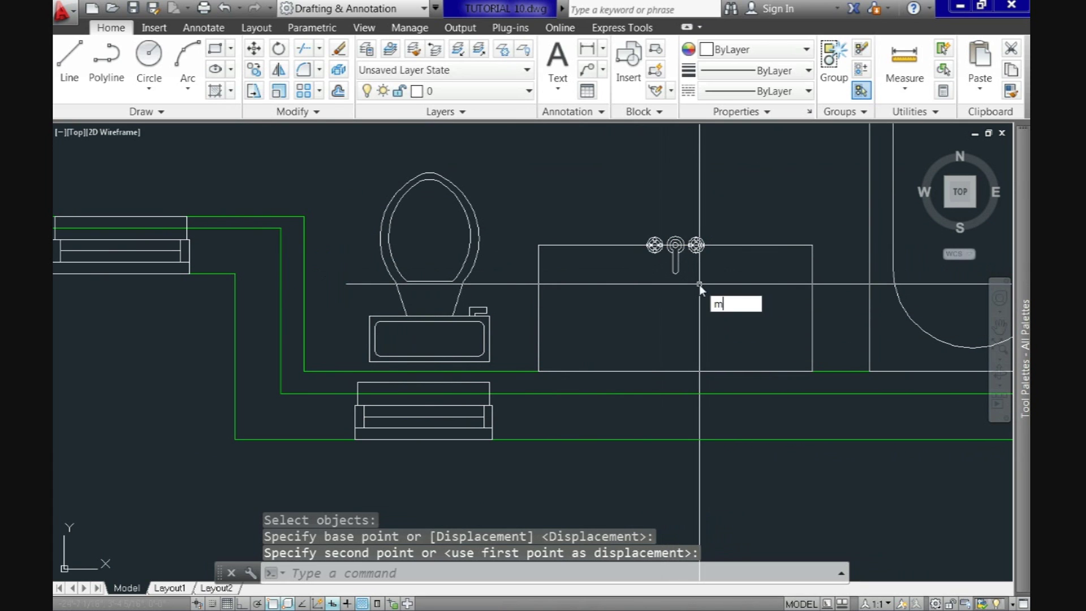
Step: Mirror the faucet across a horizontal line through the cabinet's midpoint, keeping the original
key(Return)
click(676, 262)
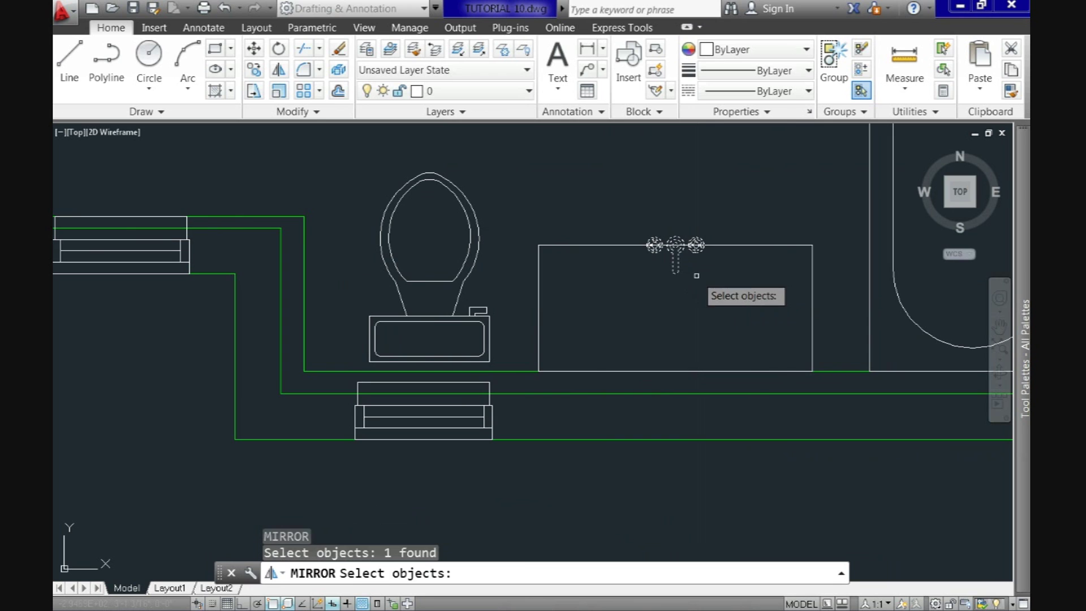
key(Return)
click(812, 308)
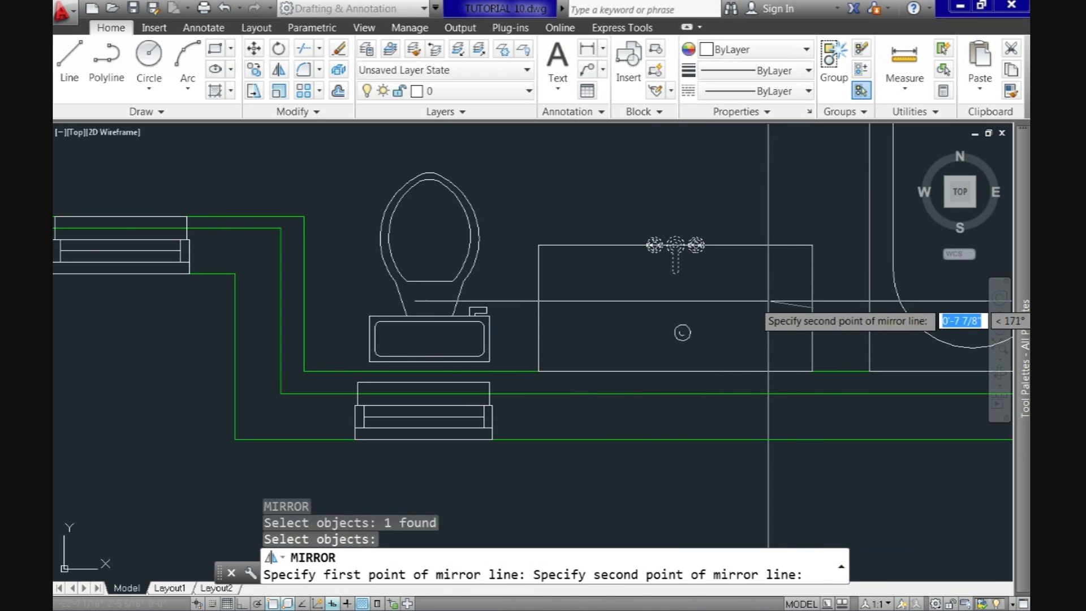
key(F8)
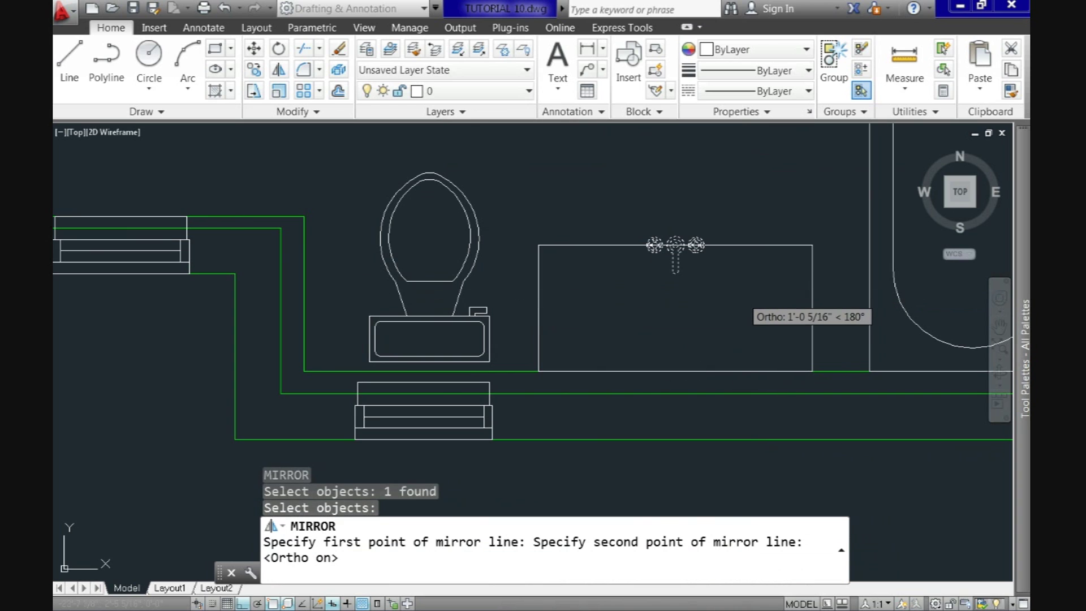
click(744, 300)
key(Return)
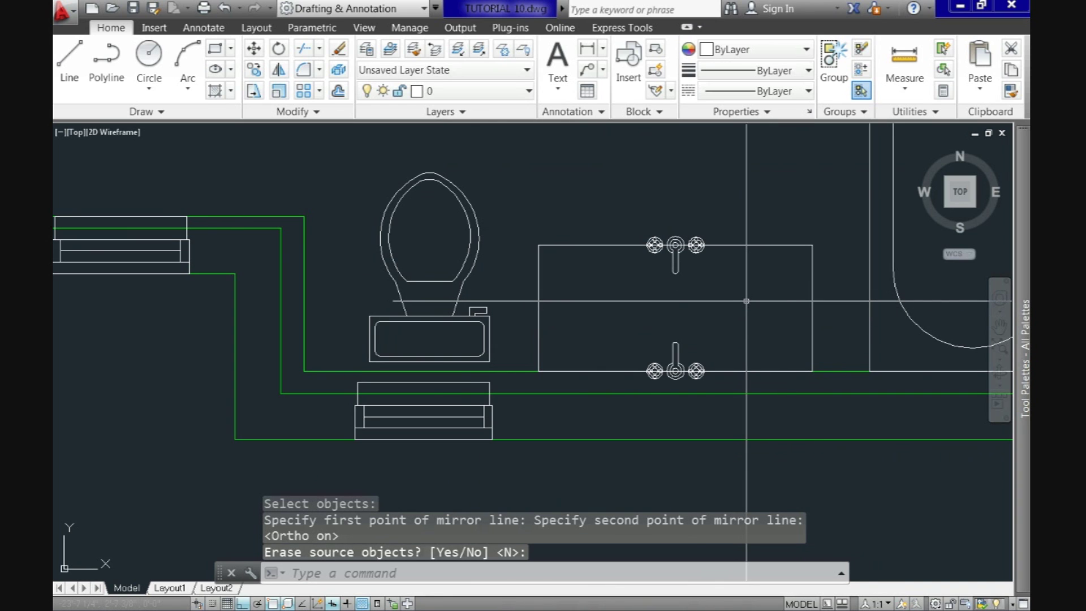
Step: Erase the original faucet on the cabinet's top edge
key(Return)
click(678, 263)
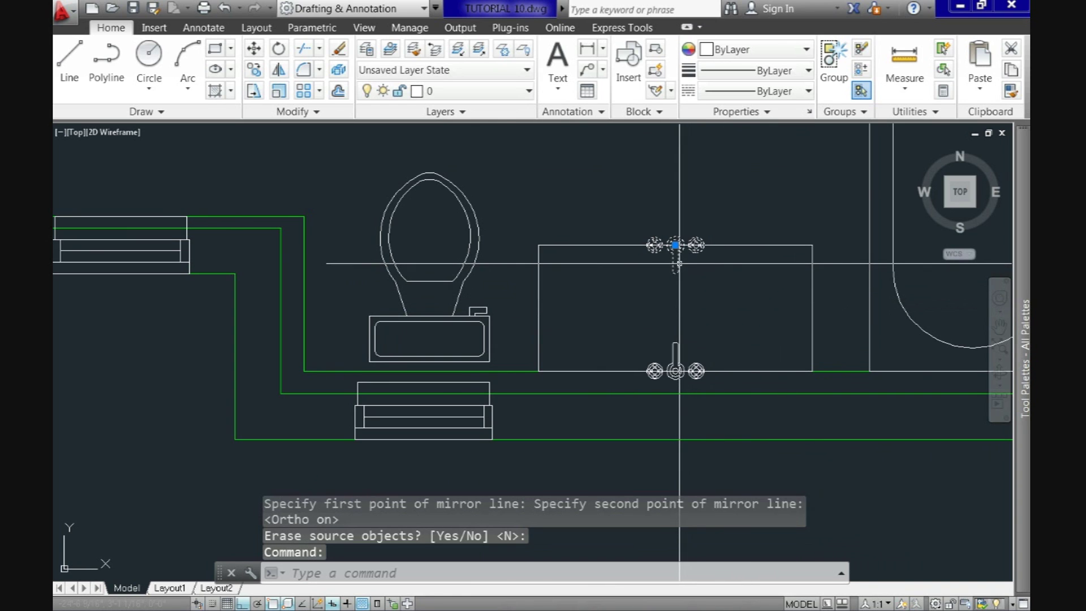
key(Delete)
Step: Move the lower faucet by a displacement of @0,2 so it sits inside the cabinet
key(Return)
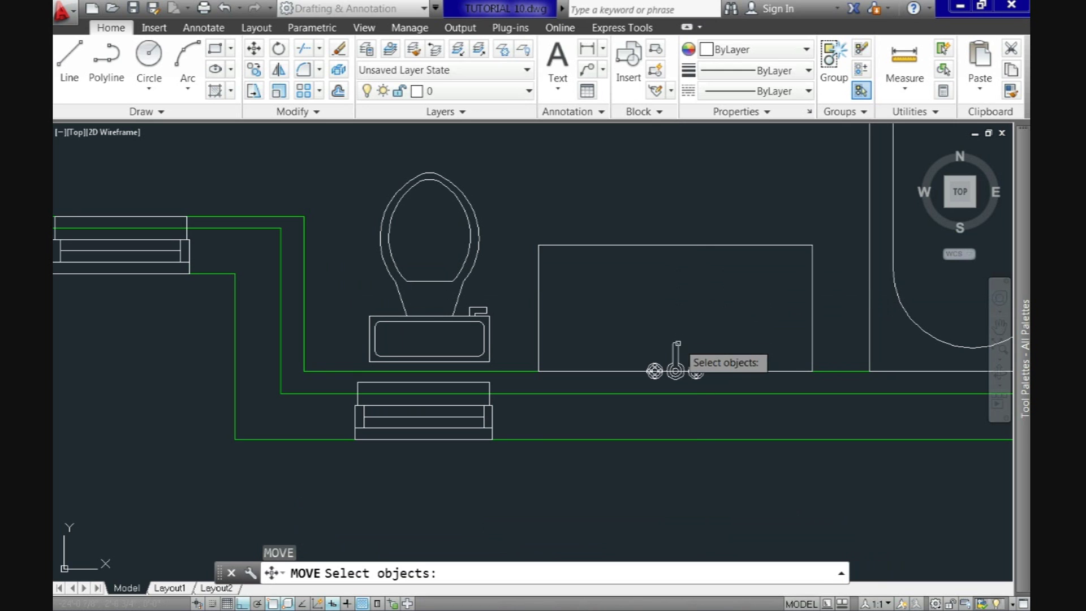
click(679, 355)
key(Return)
scroll(719, 343, up, 8)
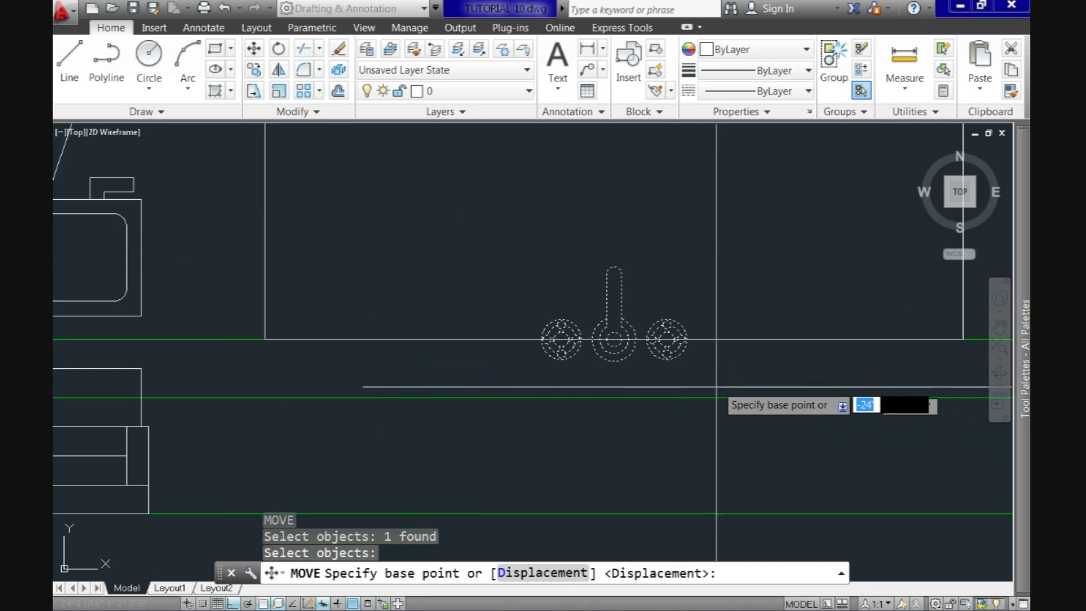
scroll(720, 354, down, 2)
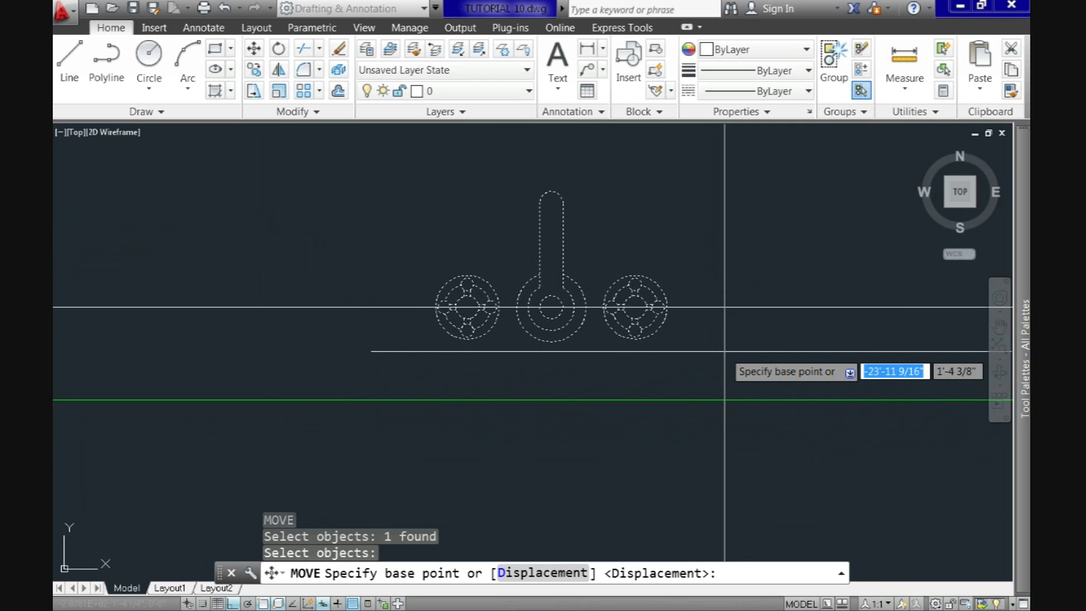
text(d)
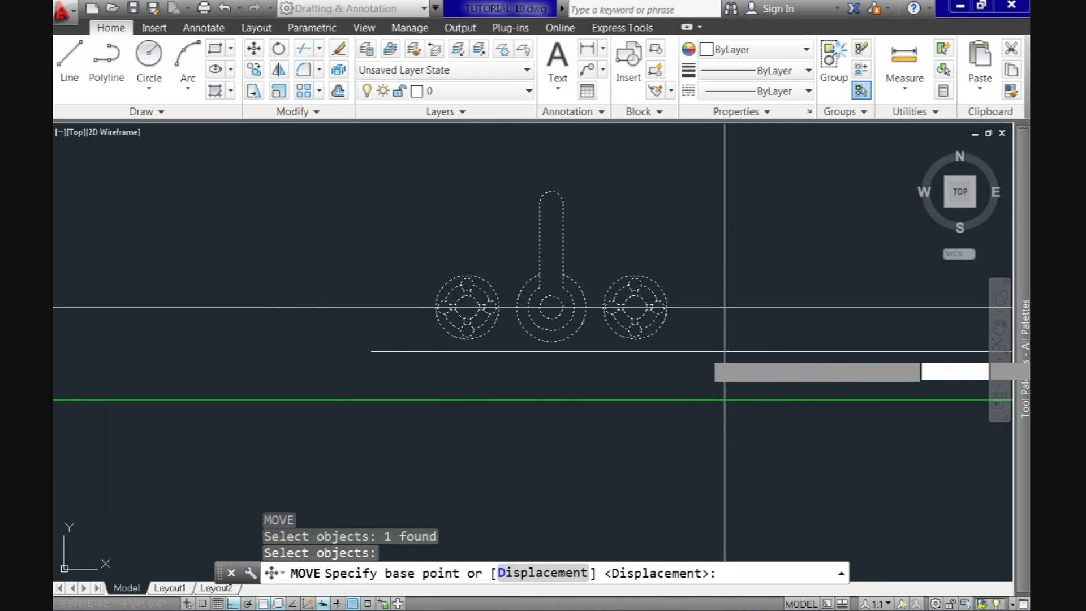
key(Return)
text(@0,2)
key(Return)
scroll(724, 351, down, 4)
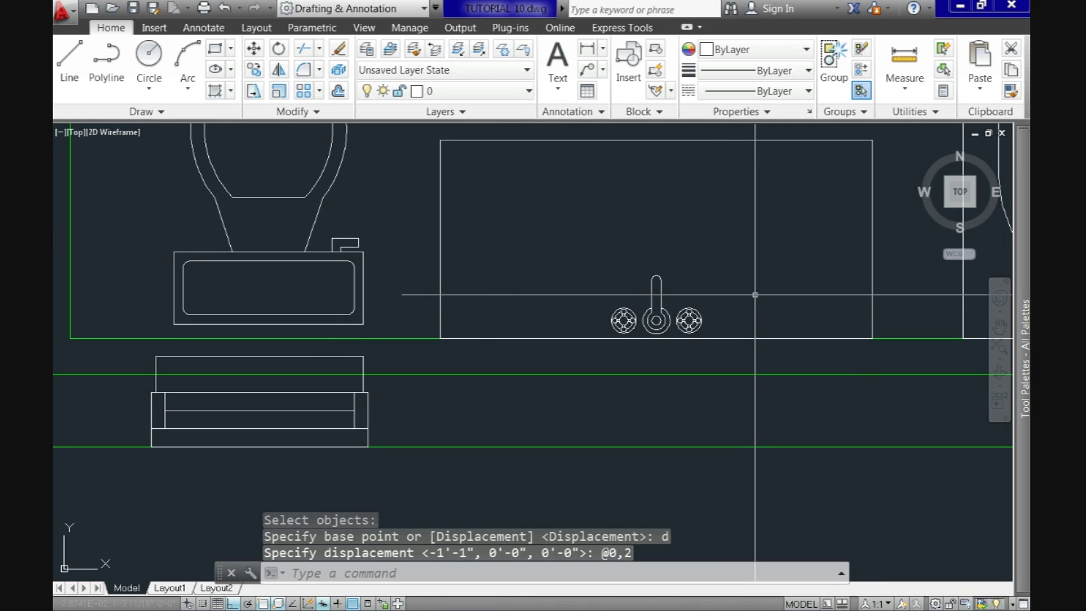
middle_drag(755, 294, 588, 393)
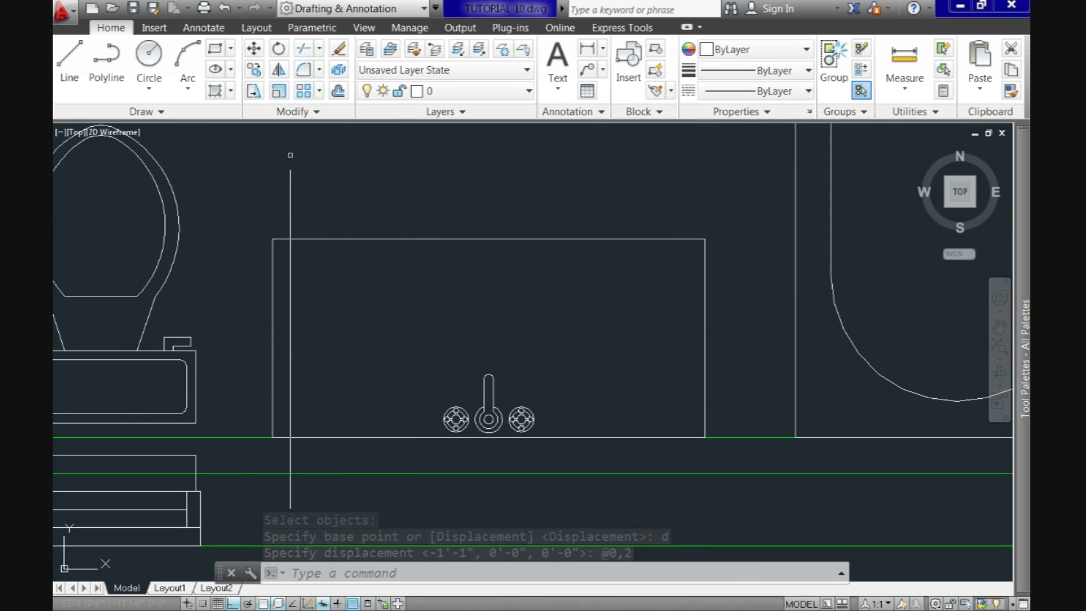
Step: In the Insert dialog, choose the 'Sink - Oval top' block with on-screen scale
click(154, 28)
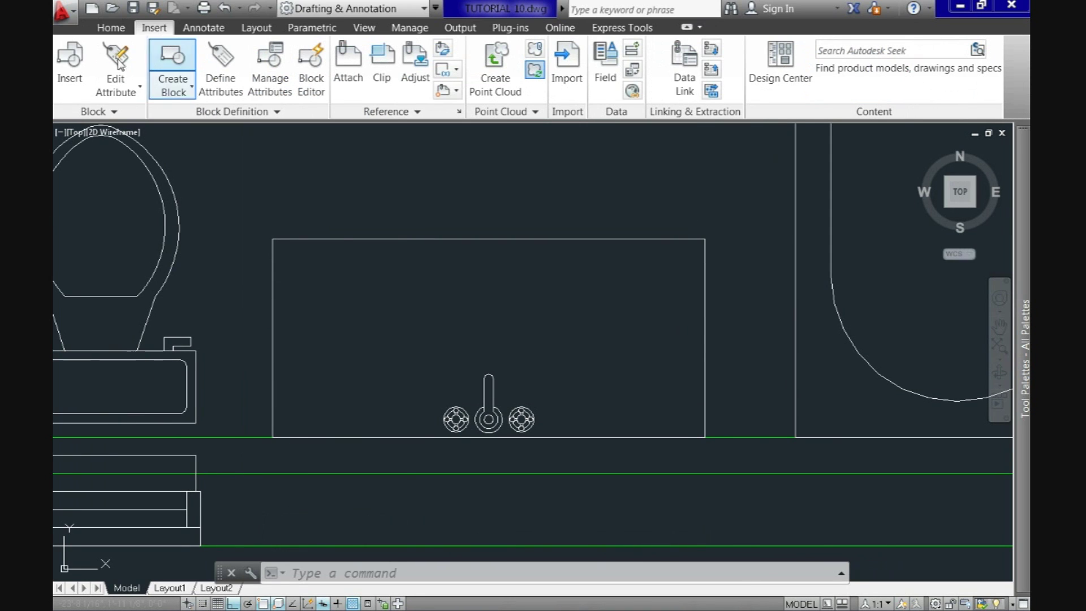
click(83, 66)
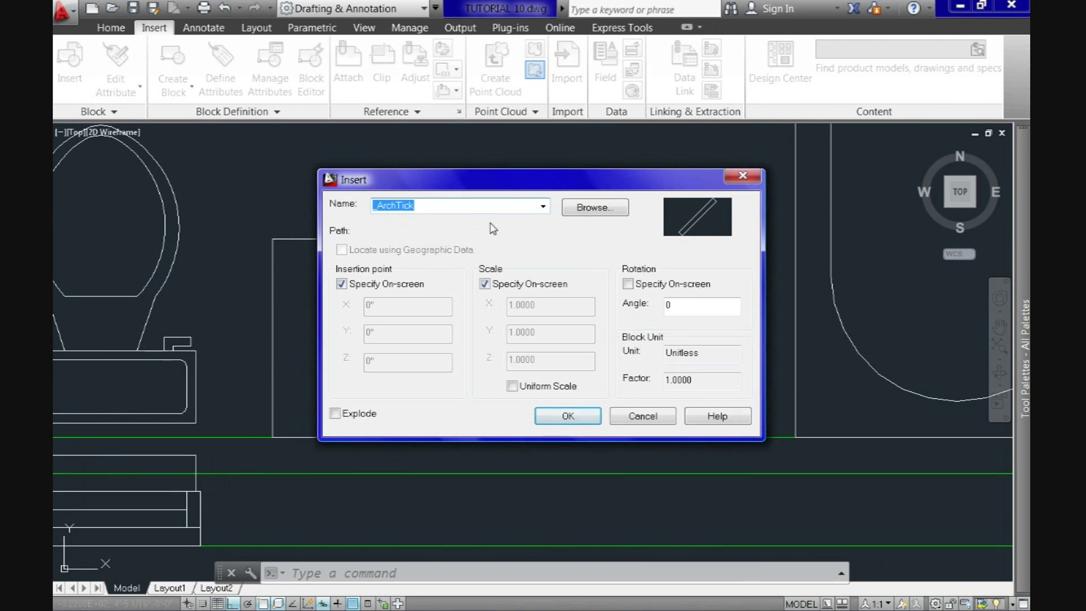
click(543, 207)
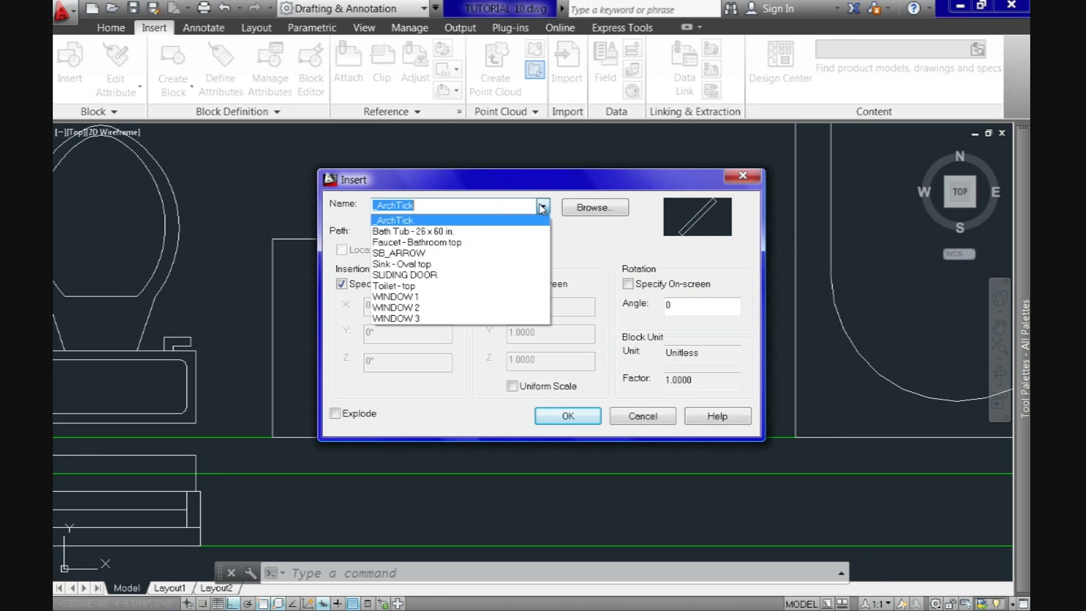
click(440, 266)
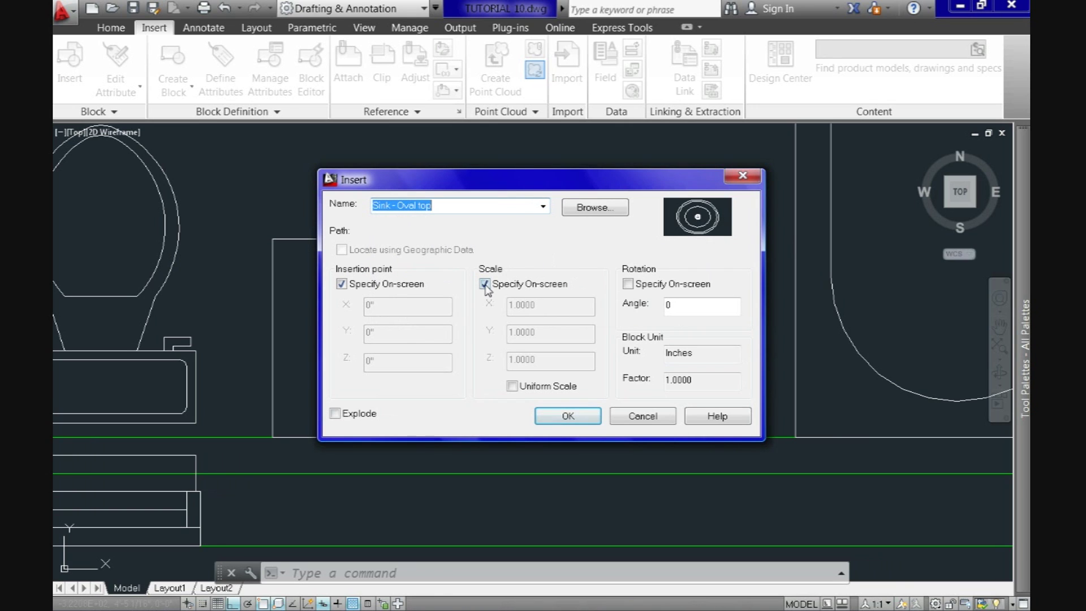
click(484, 284)
click(484, 284)
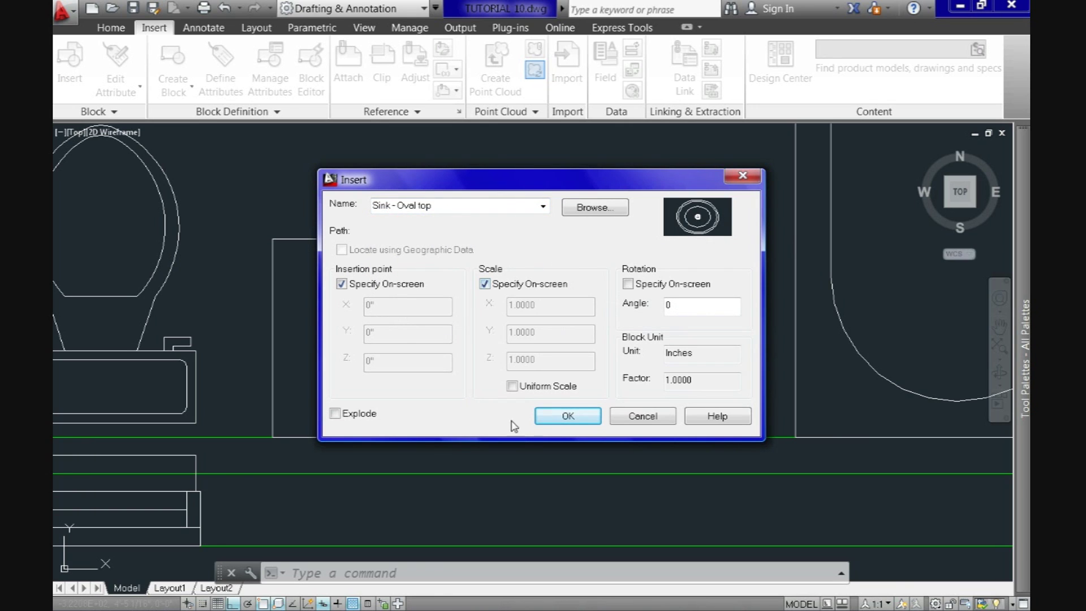
click(566, 416)
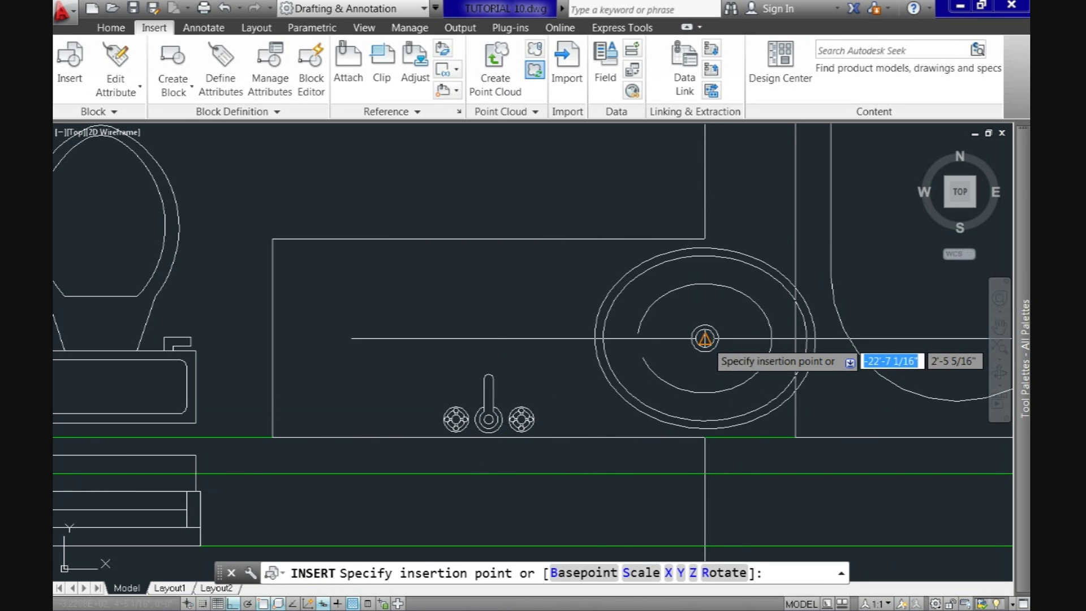
Step: Place the sink at the cabinet's right-edge midpoint with X and Y scale .85
click(705, 338)
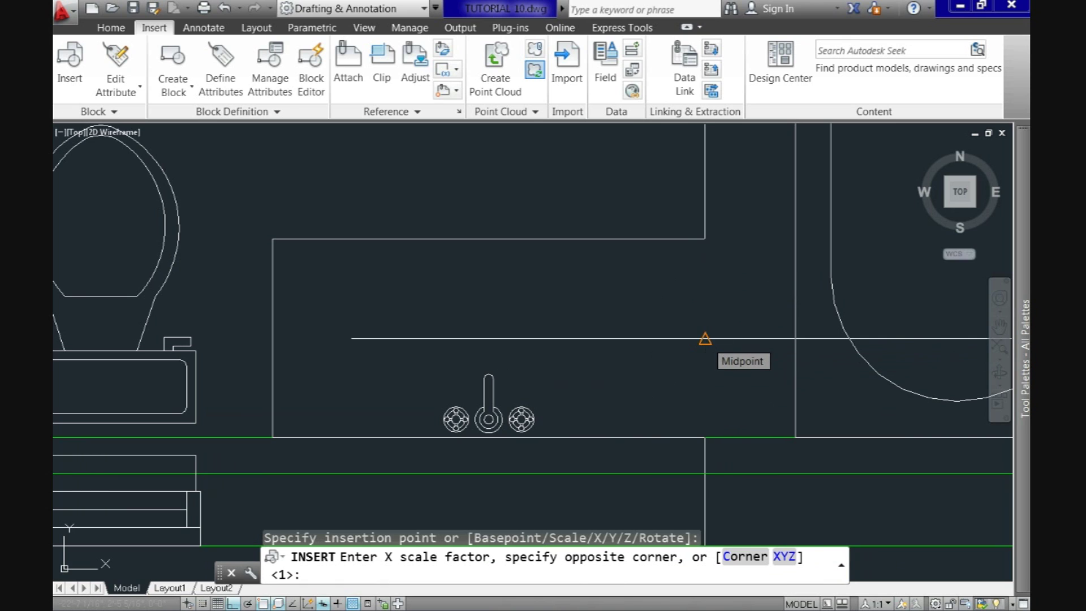
text(.85)
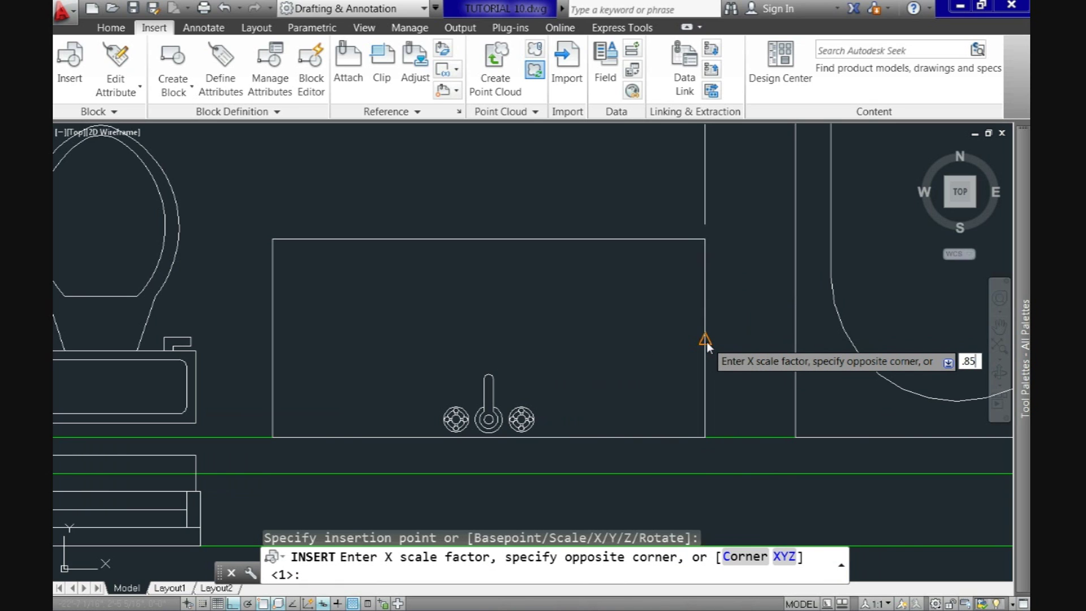
key(Return)
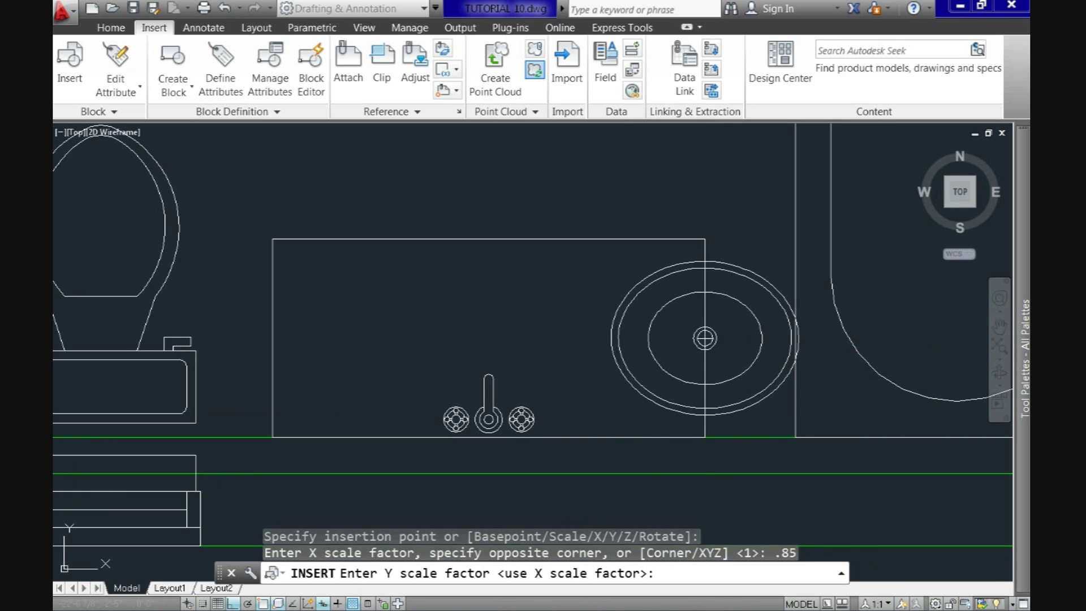
key(Return)
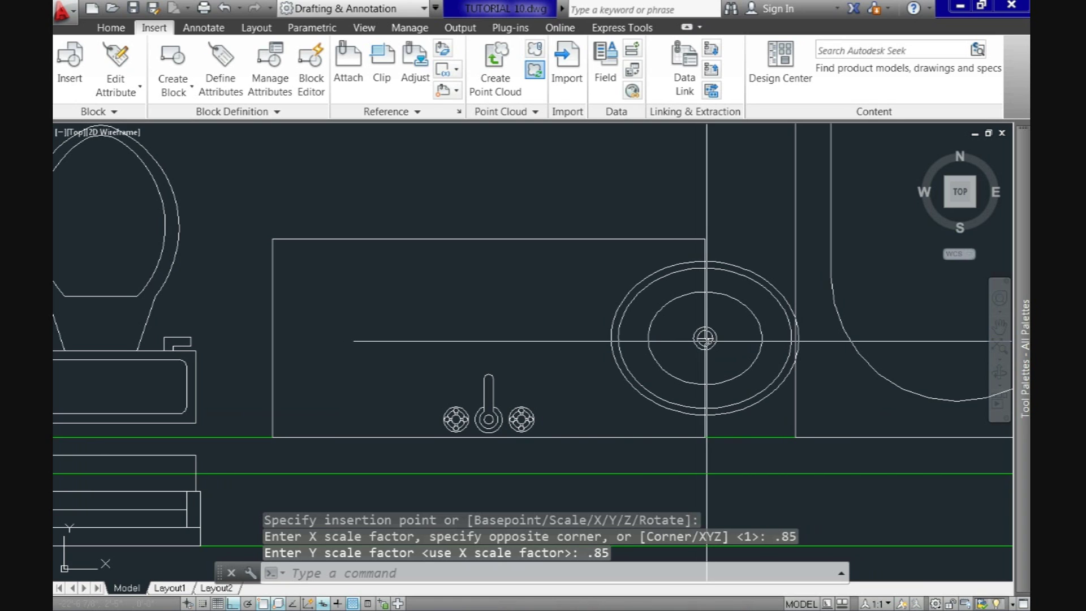
Step: Move the oval sink so it is centred within the vanity cabinet
text(m)
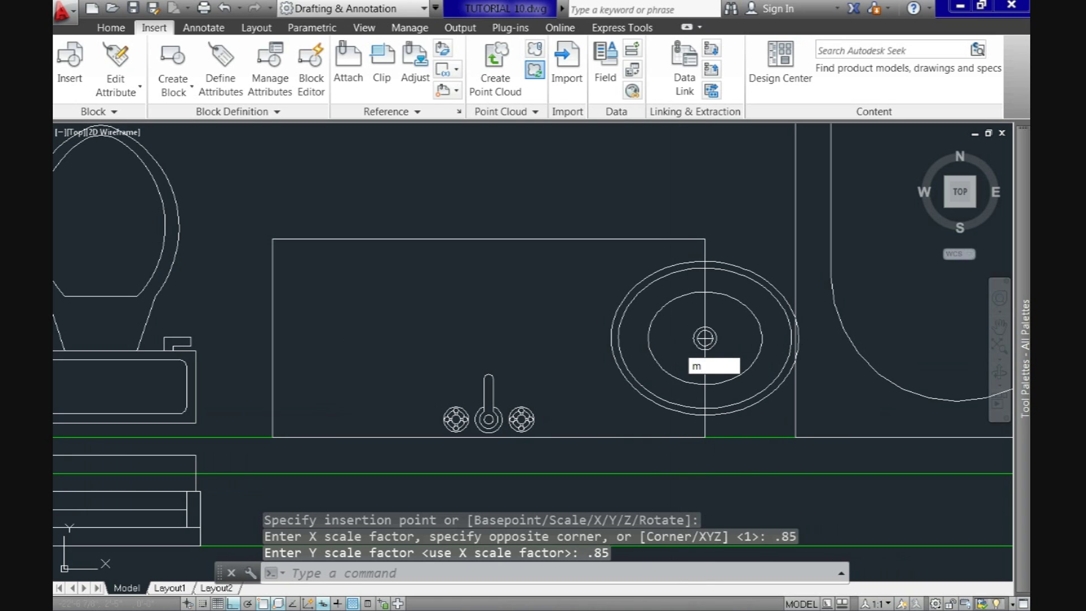
key(Return)
click(668, 306)
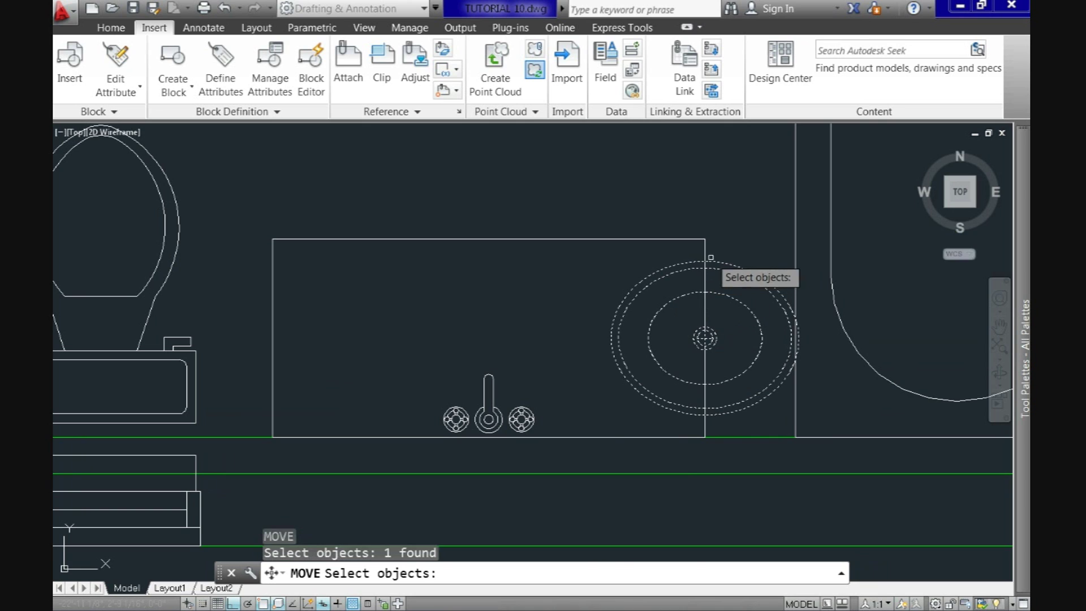
key(Return)
click(705, 240)
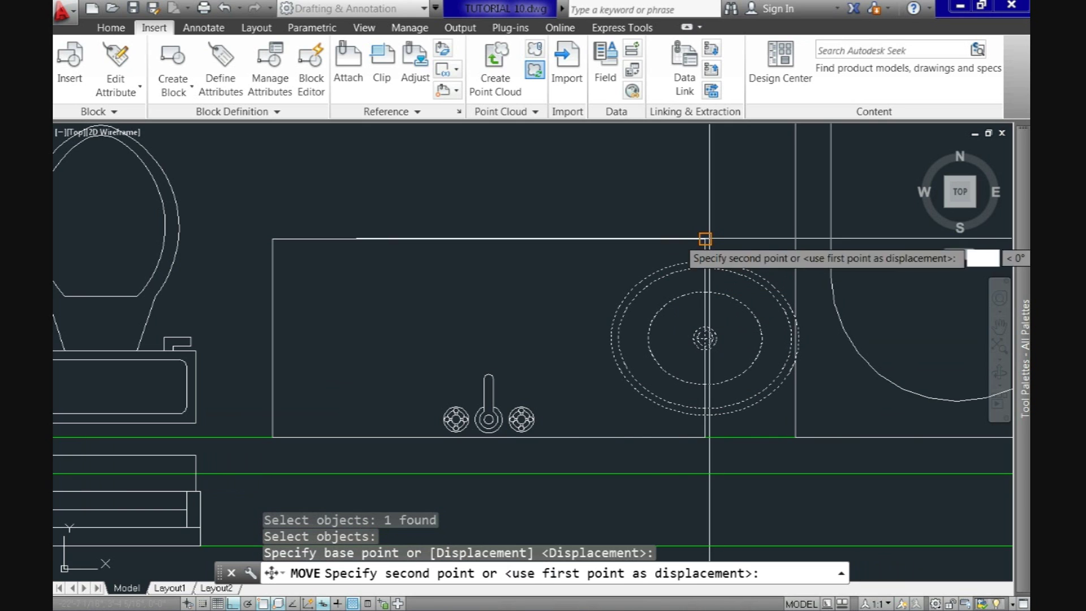
click(488, 239)
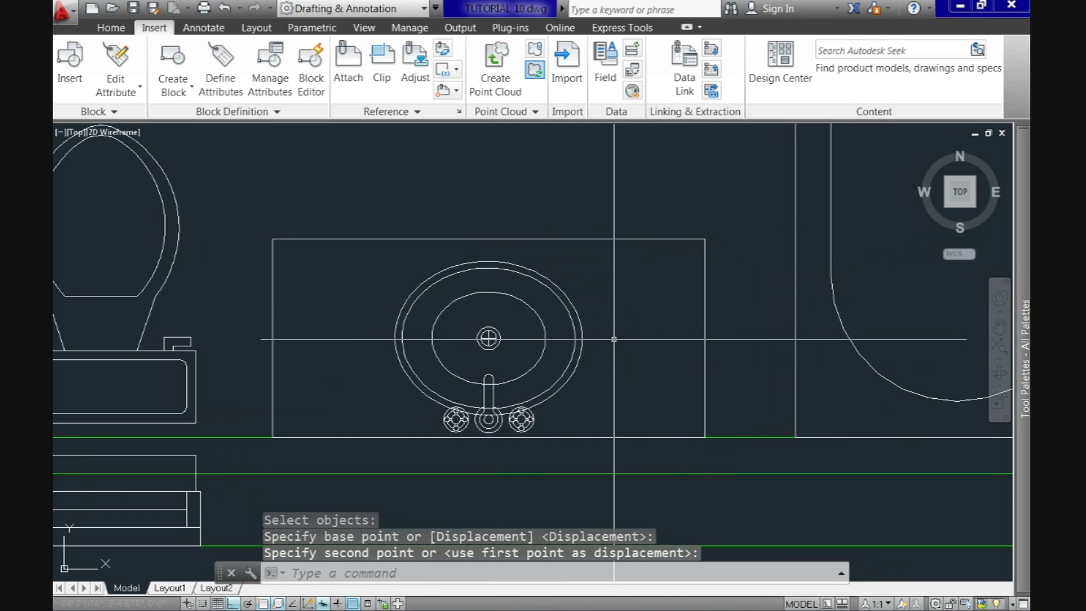
Step: Nudge the sink down slightly into its final position above the faucet
key(Return)
click(583, 342)
key(Return)
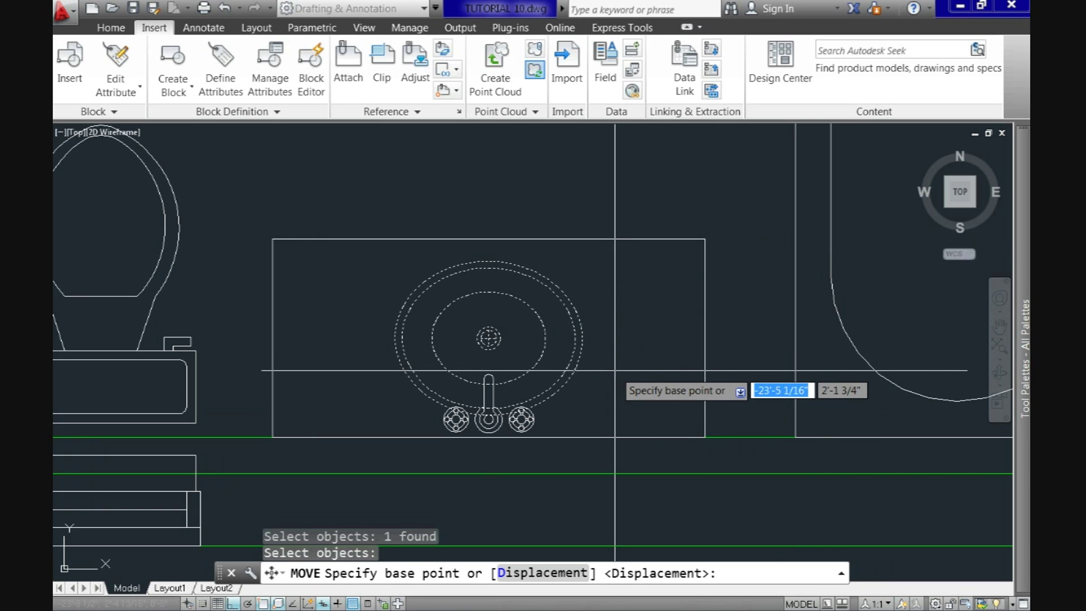
click(614, 370)
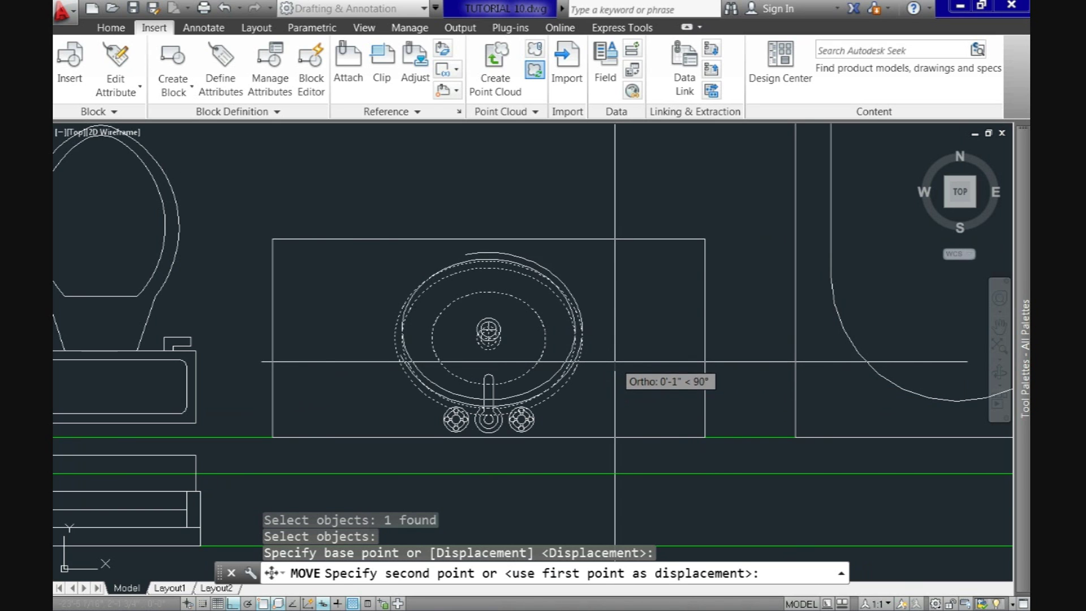
scroll(523, 328, up, 2)
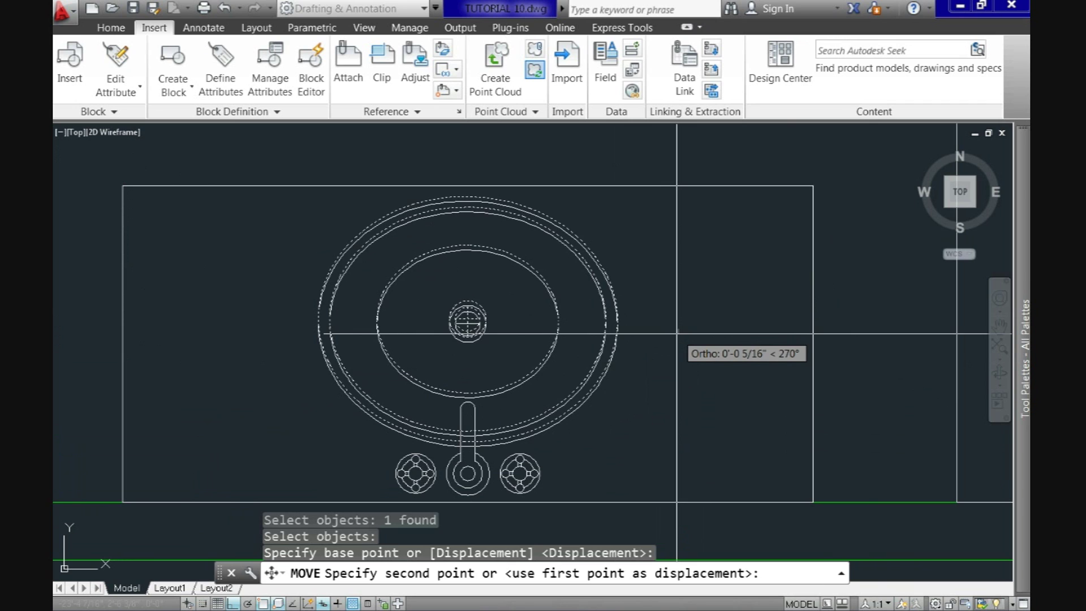
click(676, 333)
scroll(690, 349, down, 6)
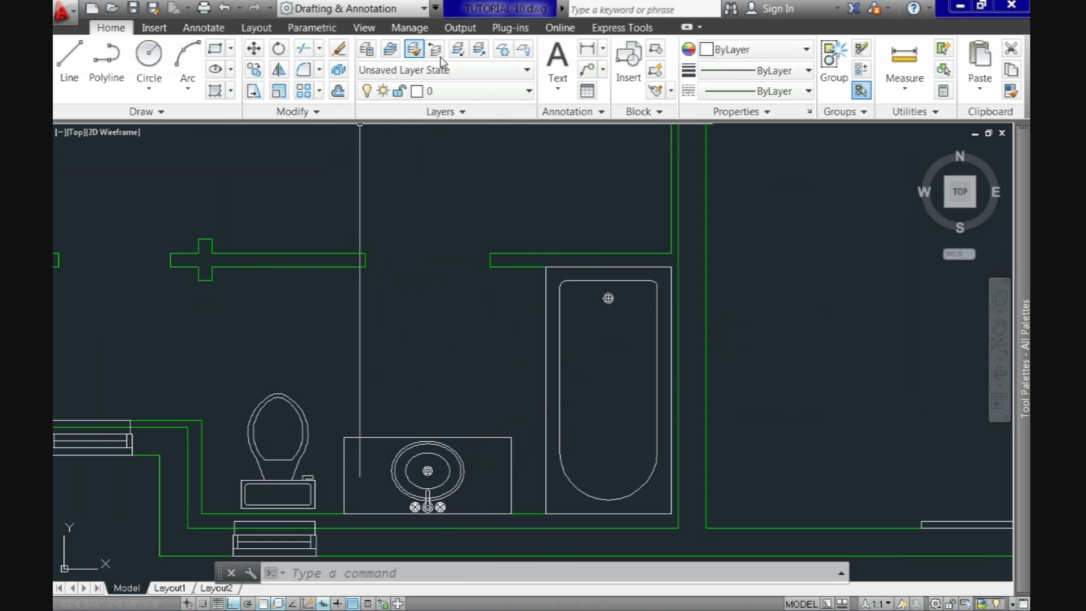
Step: Create a new layer named A-FURNITURE and set its colour to blue
click(363, 28)
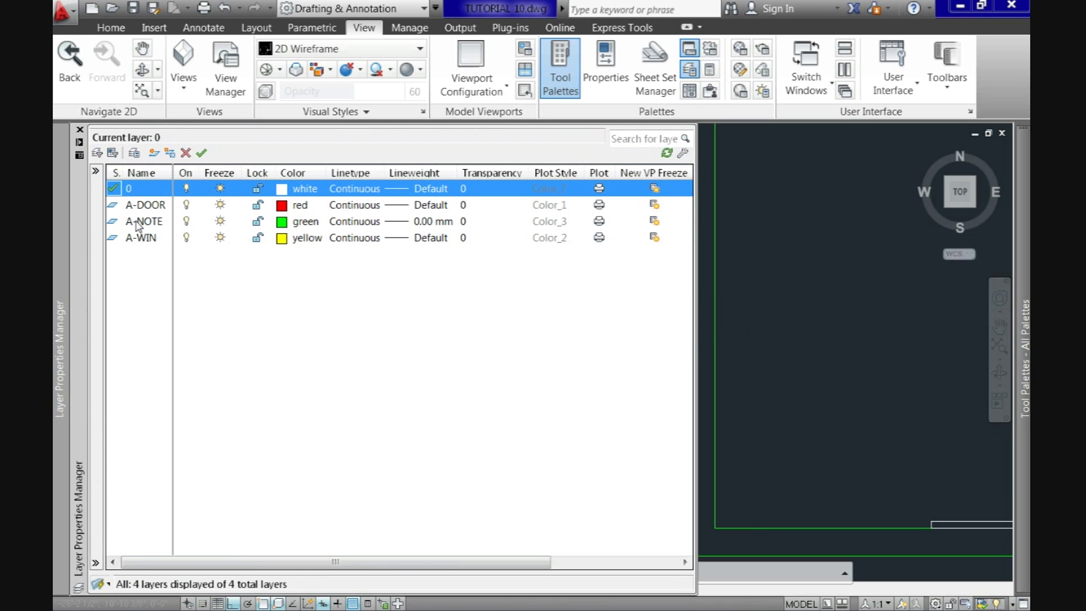
click(153, 153)
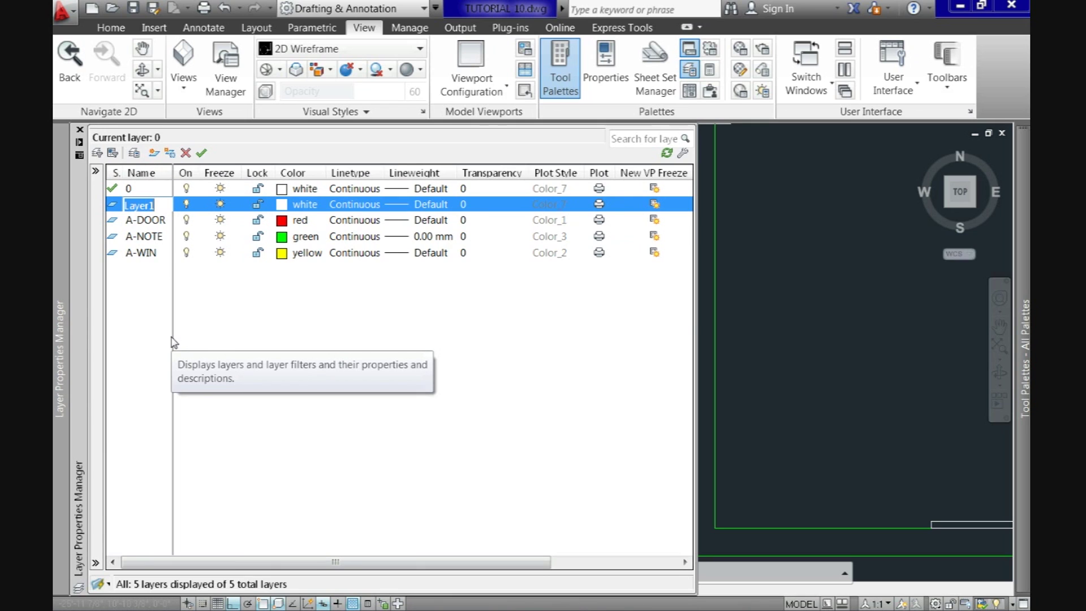
text(A-FURN)
click(295, 203)
click(463, 346)
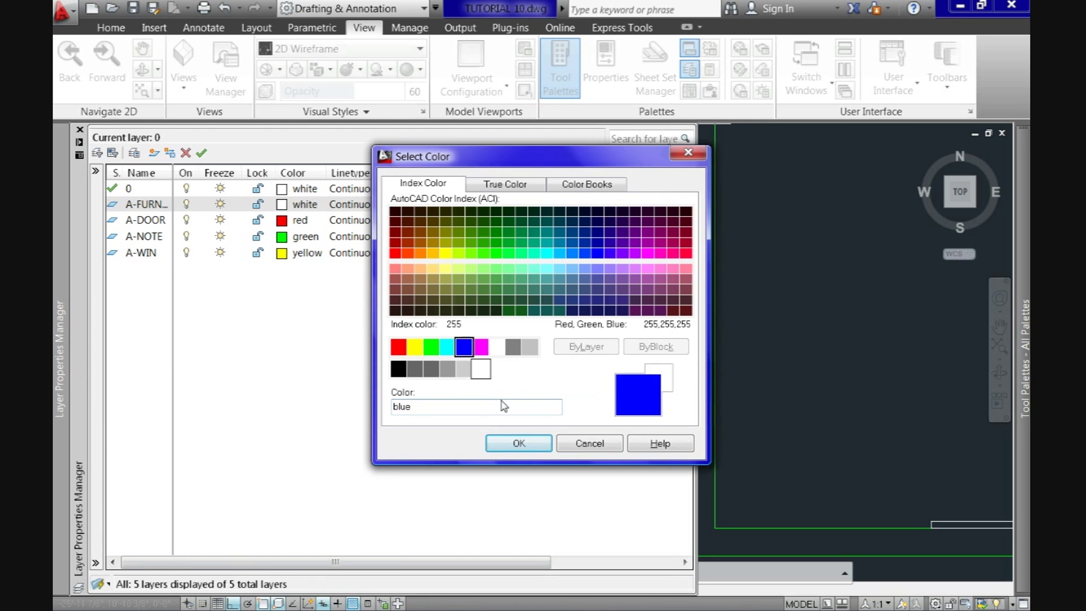
click(536, 444)
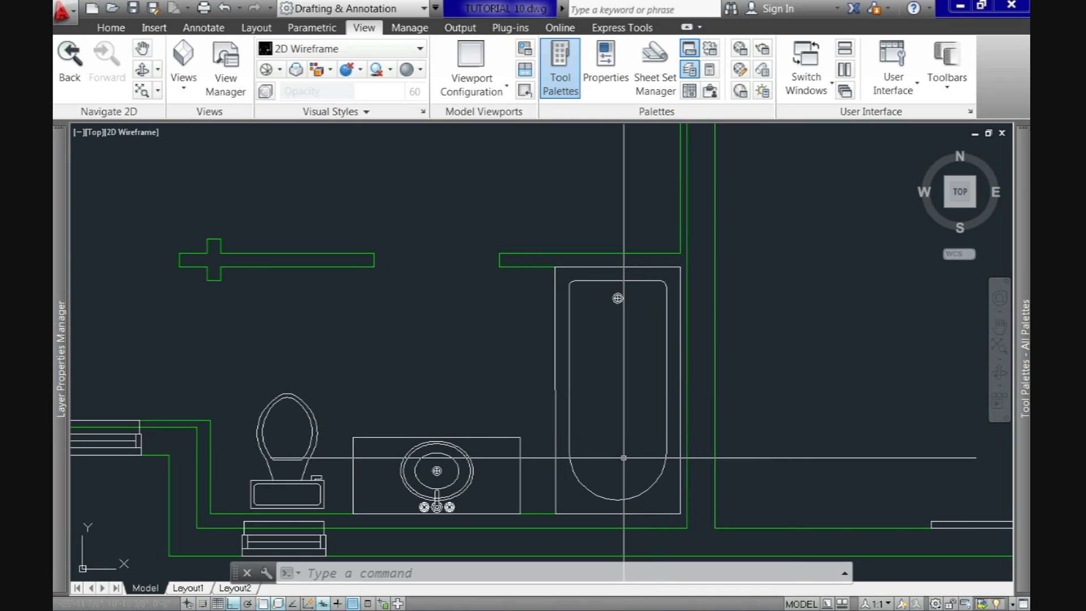
Step: Window-select the toilet, sink cabinet and bathtub and assign them to layer A-FURNITURE
click(616, 475)
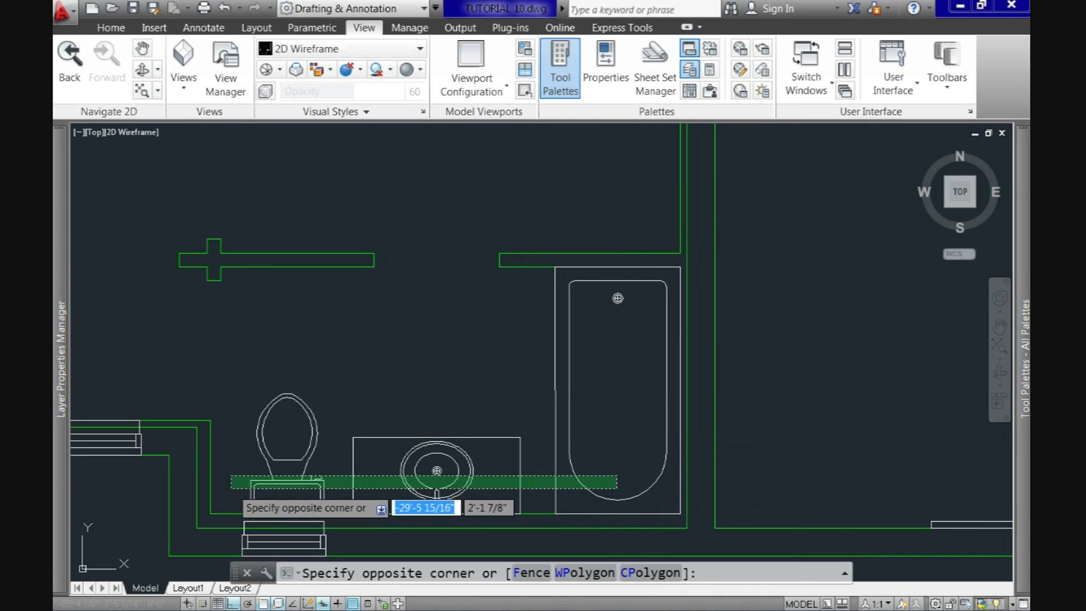
click(221, 503)
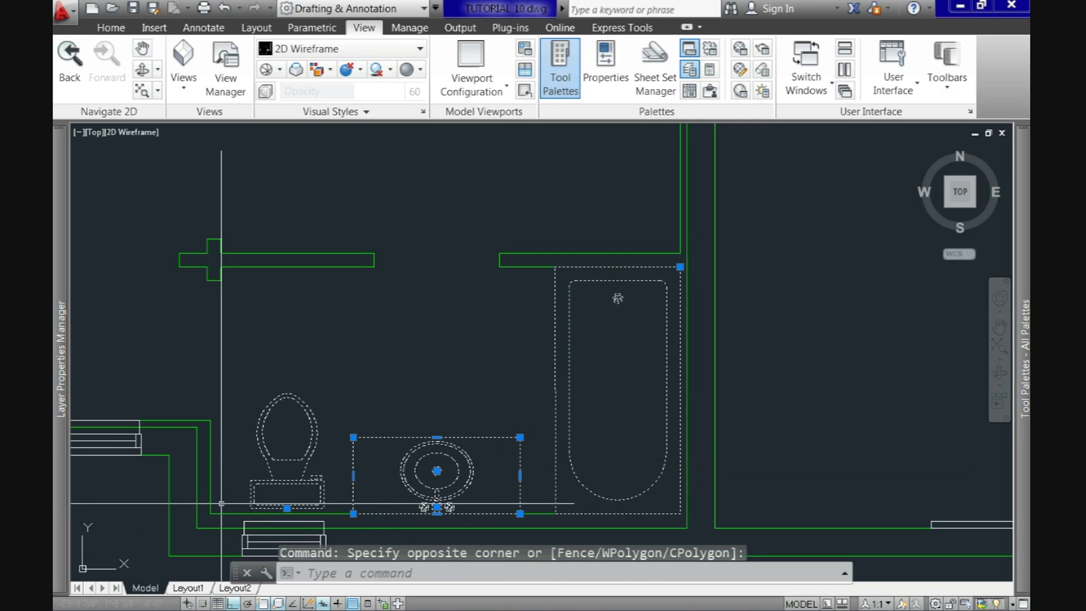
click(111, 27)
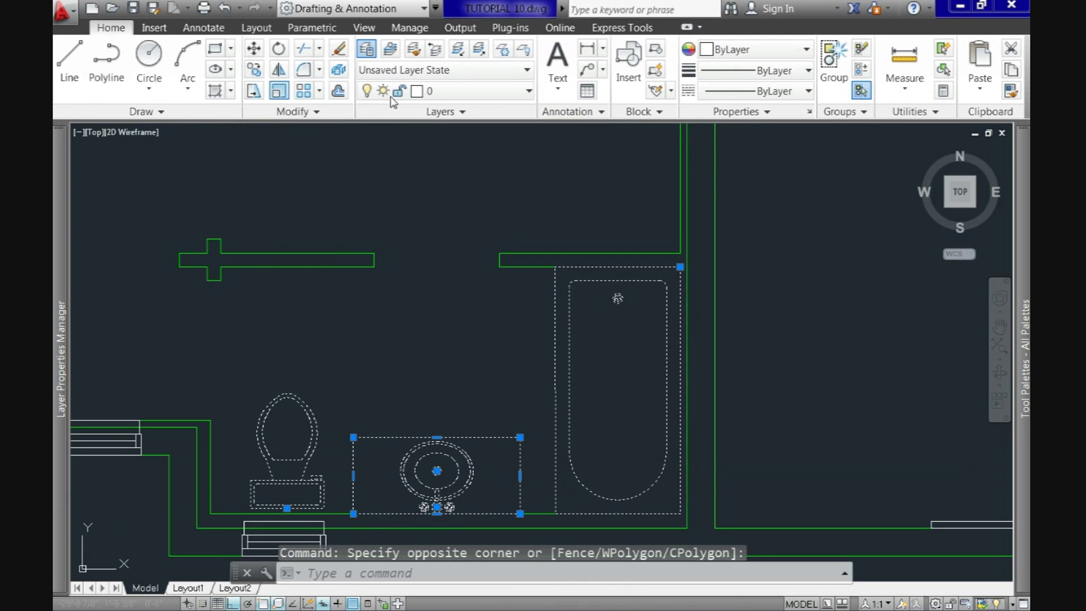
click(453, 90)
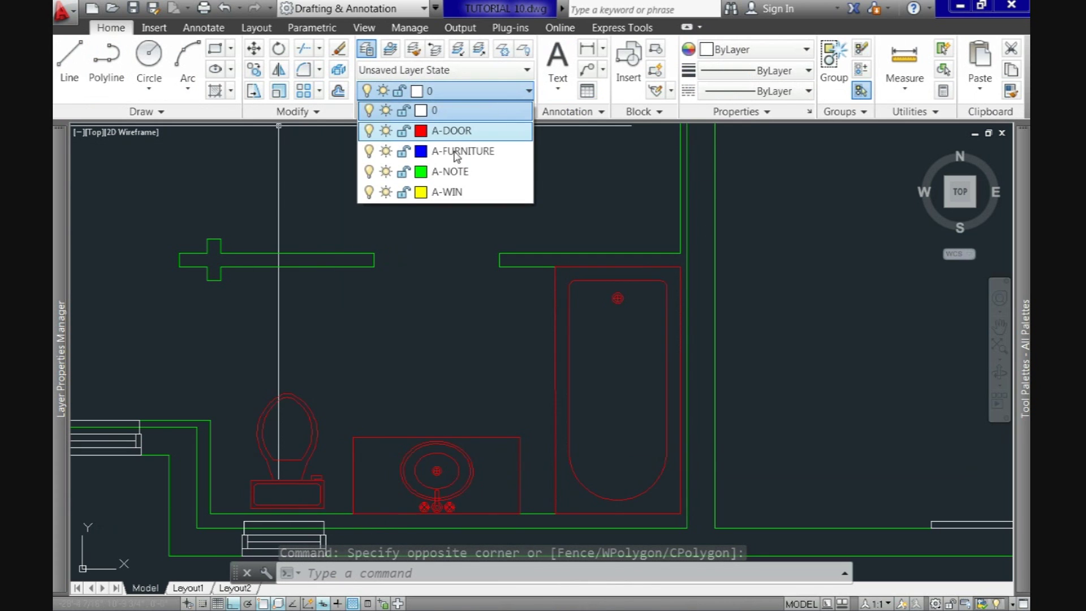
click(455, 151)
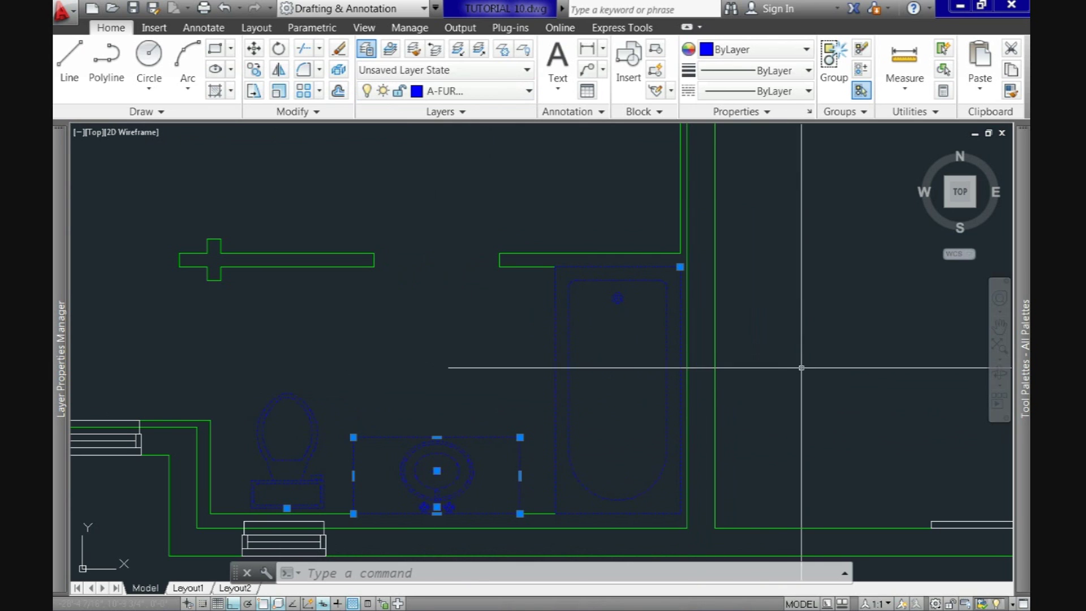
key(Escape)
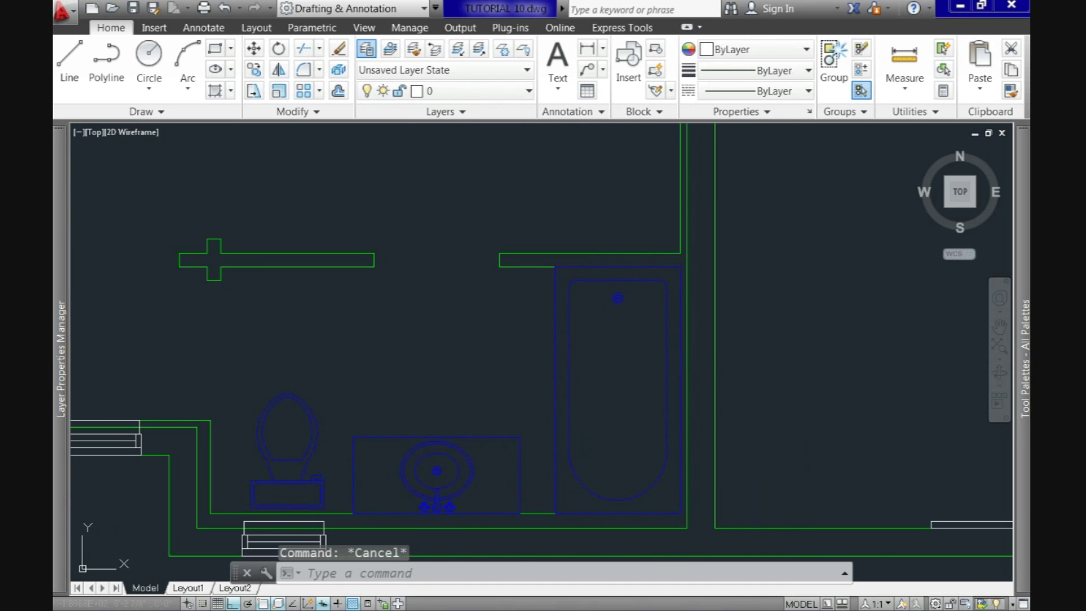
scroll(797, 357, down, 4)
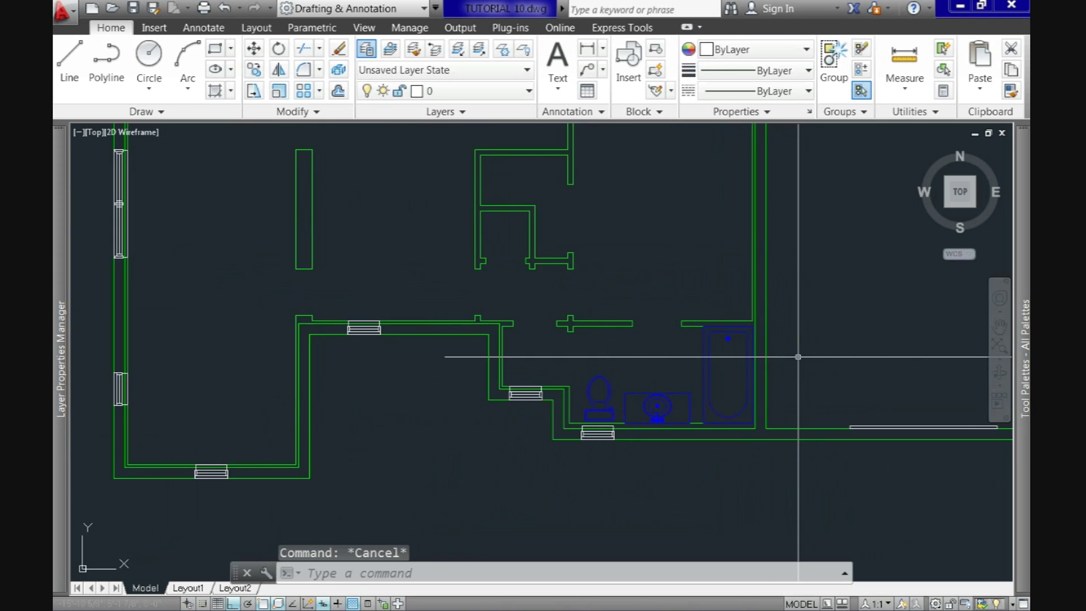
Step: Zoom out and pan to centre the whole floor plan in view
scroll(797, 357, down, 2)
mouse_move(787, 303)
middle_down()
mouse_move(640, 356)
mouse_move(630, 401)
middle_up()
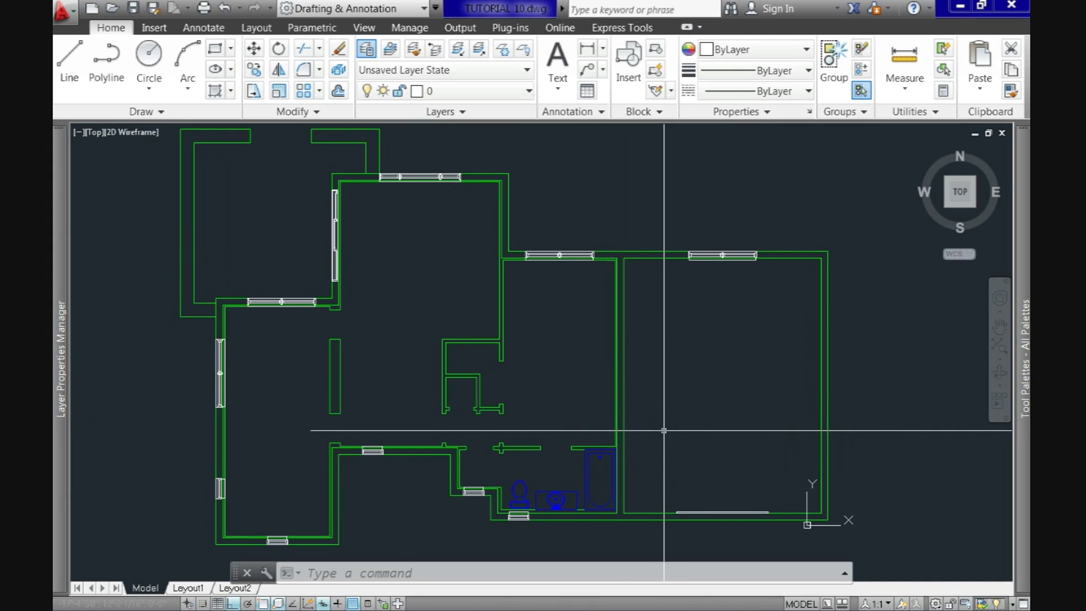